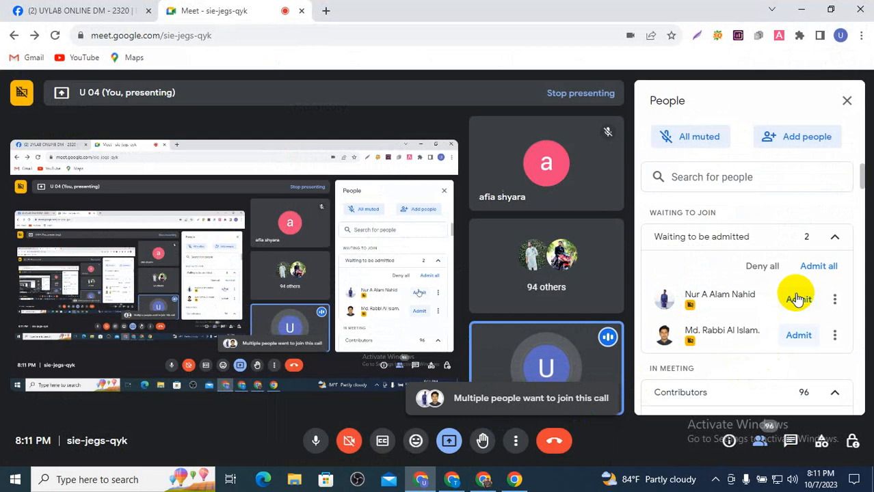
# - Check the default microphone's level and boost in the Windows sound settings
pyautogui.rightClick(792, 480)
pyautogui.click(774, 443)
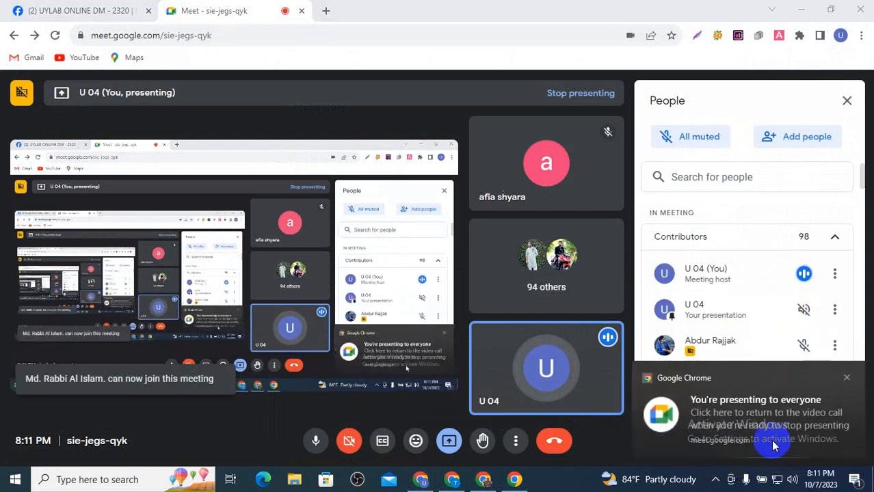
pyautogui.click(130, 98)
pyautogui.click(145, 157)
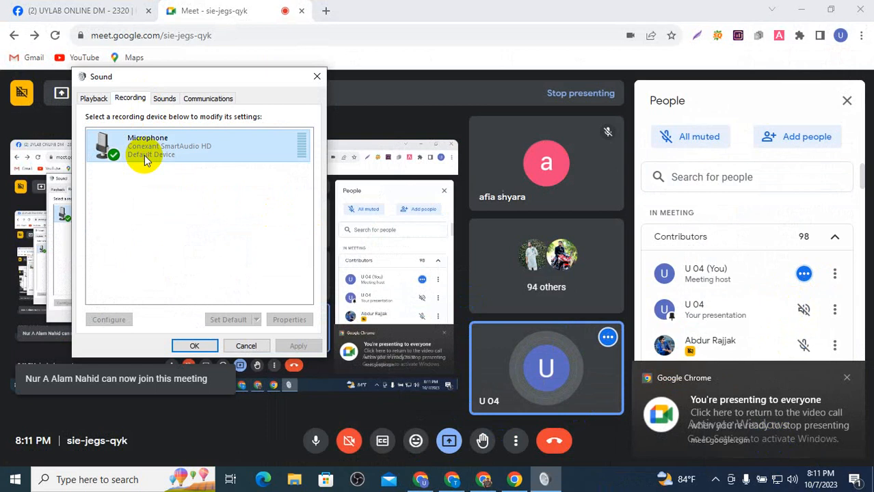
pyautogui.doubleClick(144, 157)
pyautogui.click(167, 147)
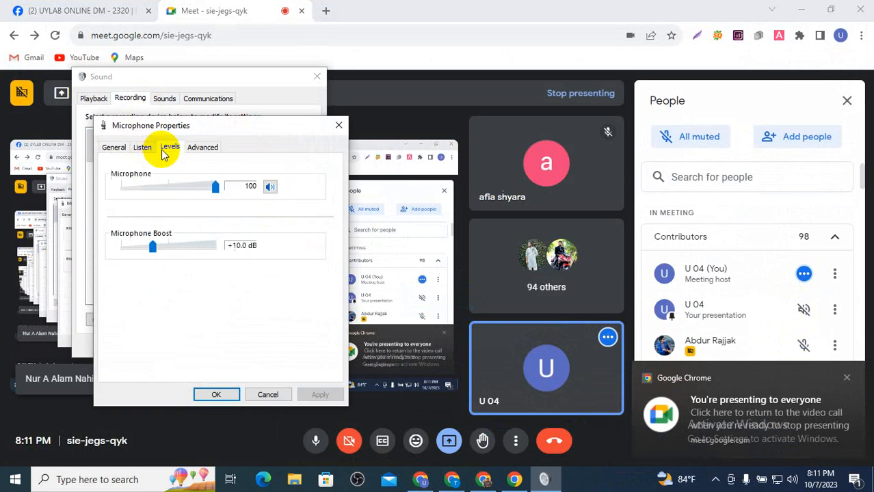
pyautogui.click(213, 393)
pyautogui.click(205, 346)
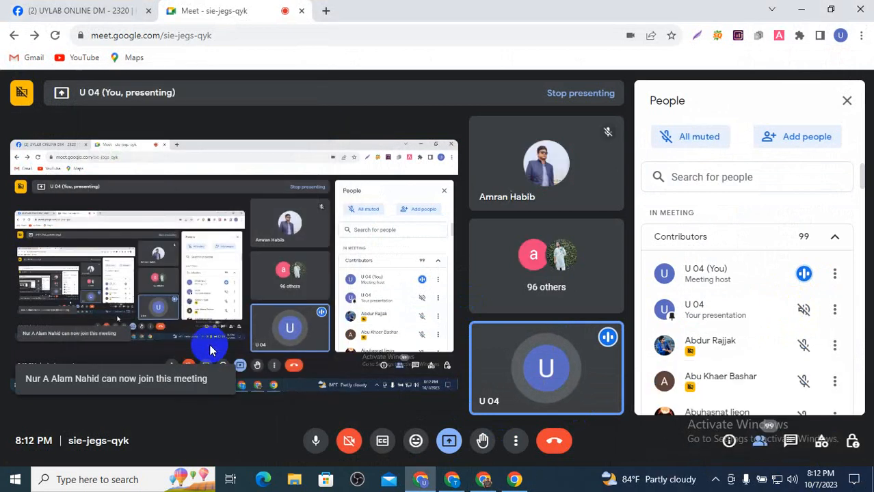
# - Stop meeting participants from sending chat messages through the Google Meet host controls
pyautogui.moveTo(482, 480)
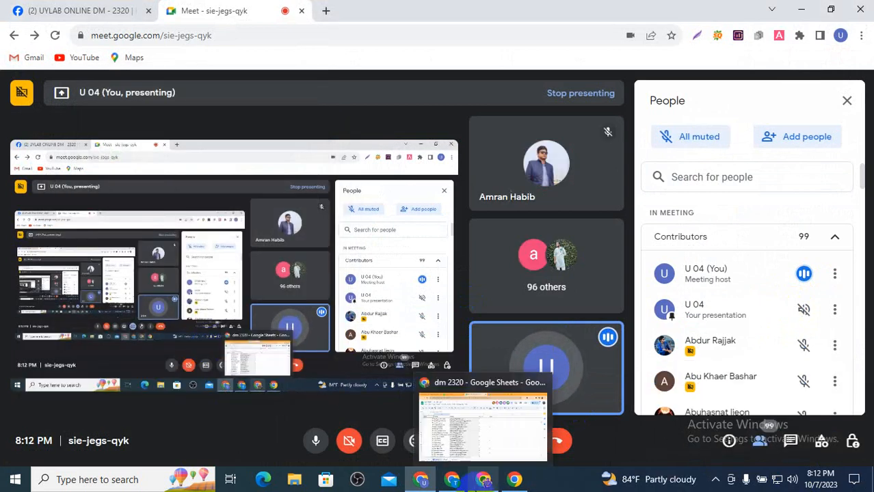
pyautogui.click(850, 441)
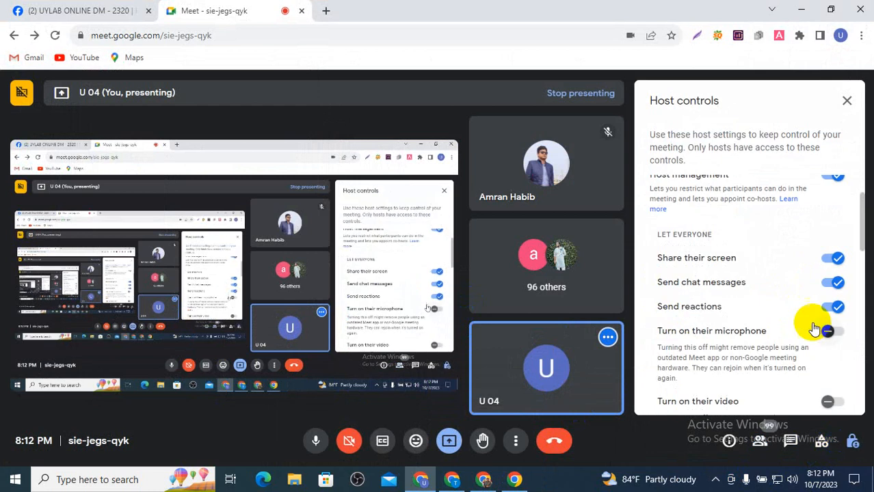
pyautogui.click(837, 289)
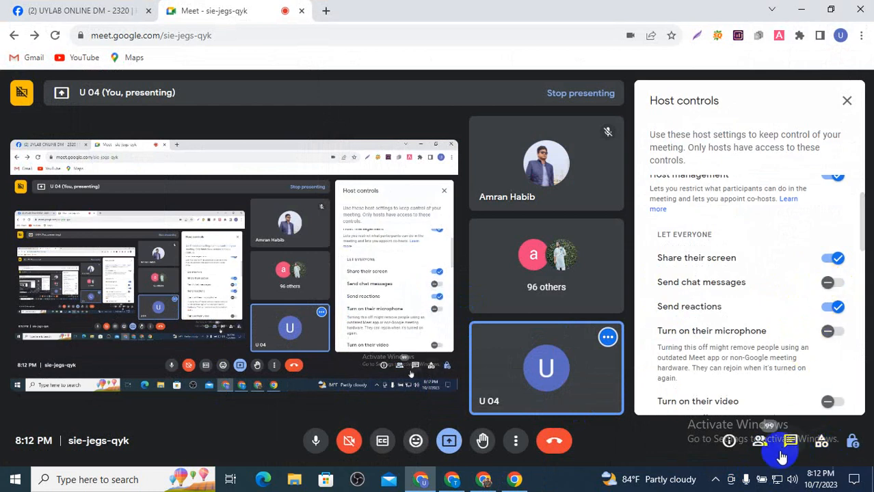
# - Switch to the browser window with Facebook and open Ads Manager
pyautogui.click(432, 482)
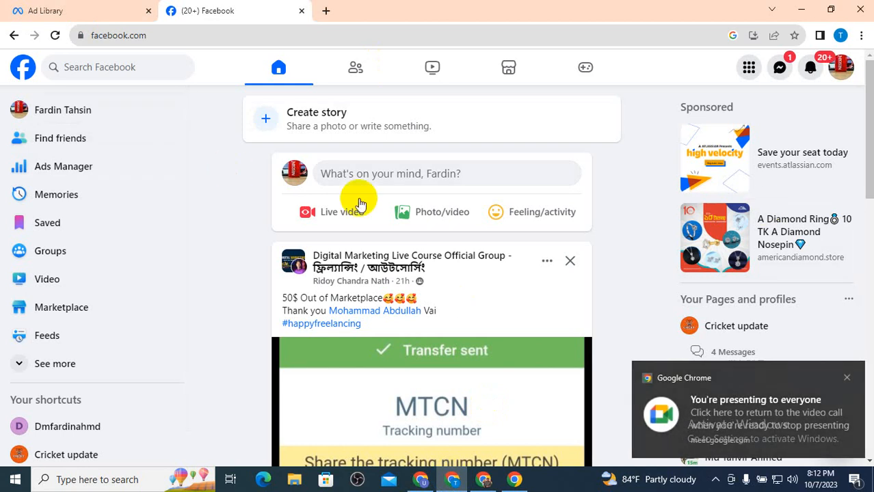
pyautogui.scroll(-4, 355, 205)
pyautogui.scroll(4, 349, 234)
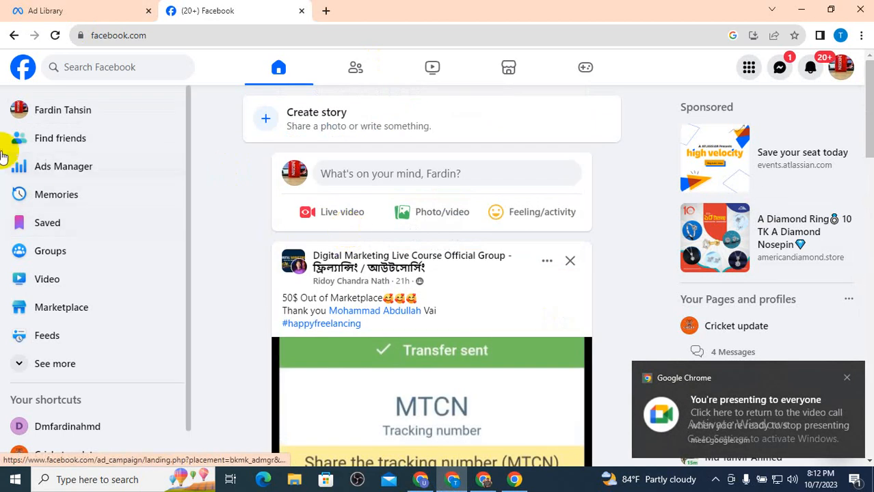
pyautogui.click(58, 163)
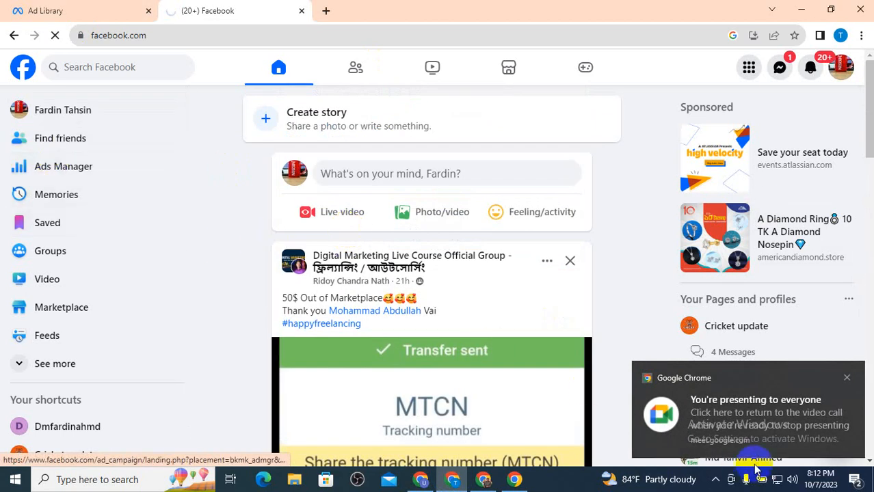
# - Dismiss the meeting notifications and bring the Facebook window back up
pyautogui.click(846, 377)
pyautogui.rightClick(795, 484)
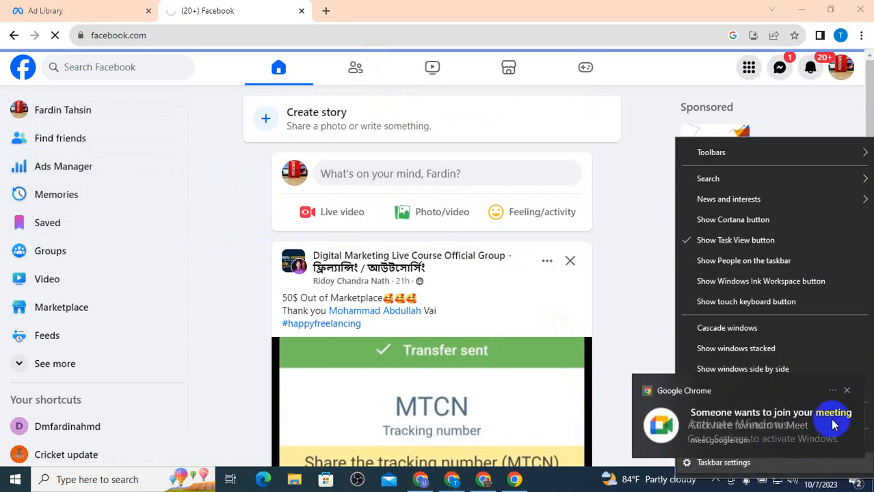
pyautogui.click(848, 392)
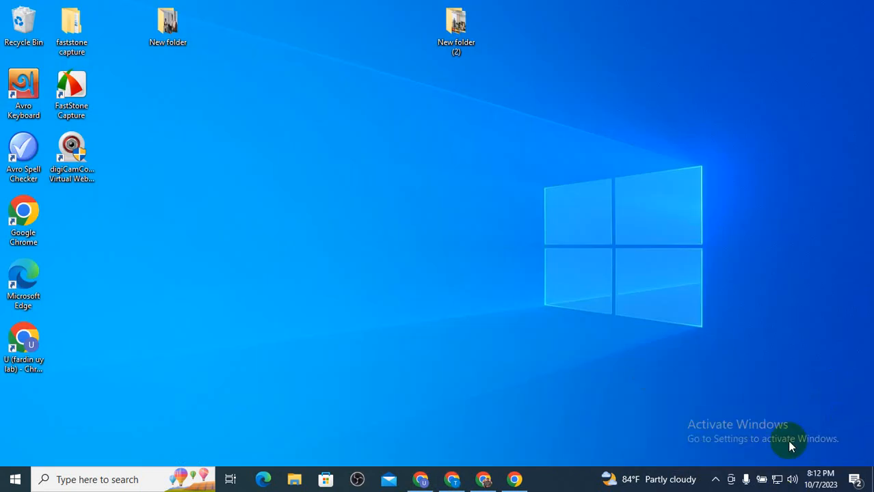
pyautogui.click(454, 482)
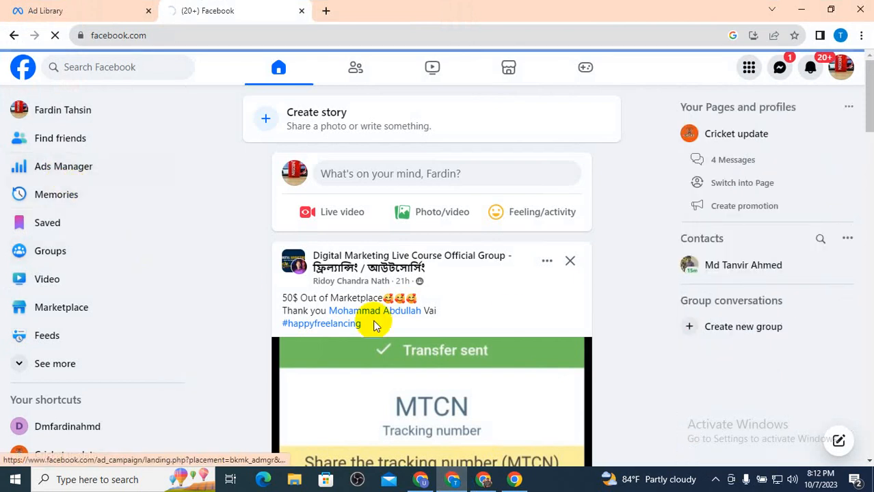
# - Recheck the default microphone's level and boost in the Windows sound settings while Ads Manager loads
pyautogui.rightClick(793, 479)
pyautogui.click(782, 443)
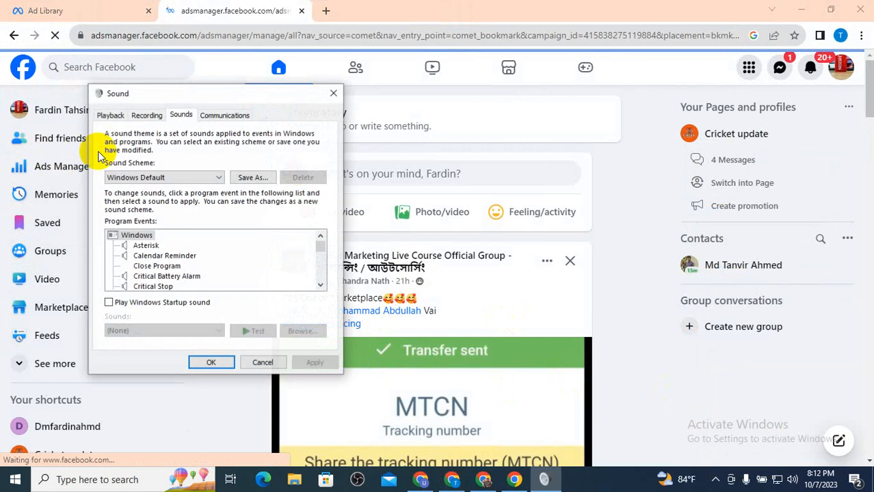
pyautogui.click(146, 116)
pyautogui.click(156, 169)
pyautogui.doubleClick(156, 169)
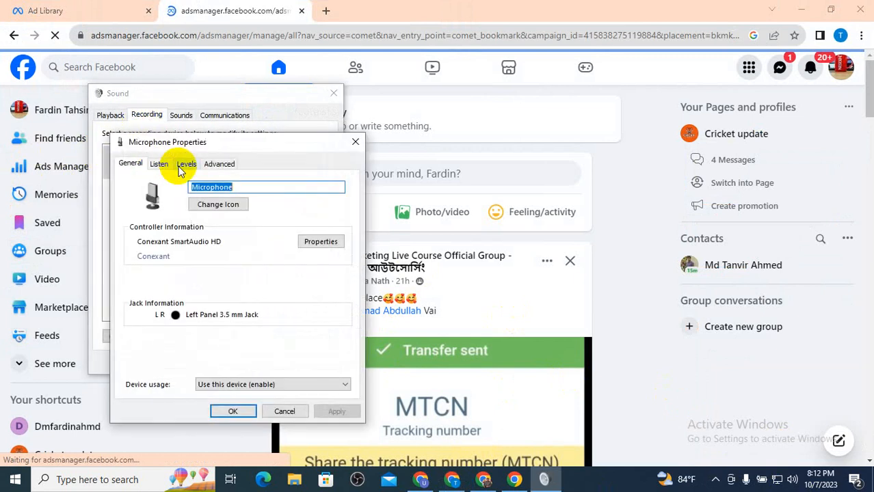
pyautogui.click(185, 164)
pyautogui.click(240, 414)
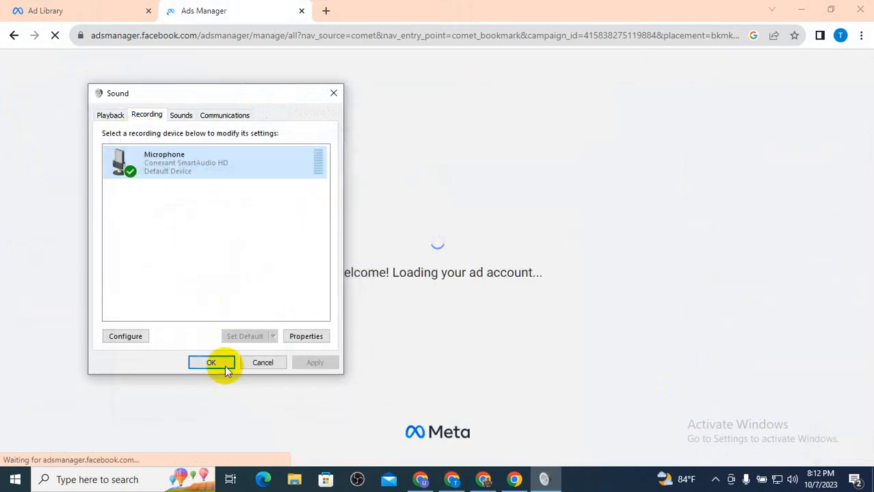
pyautogui.click(226, 363)
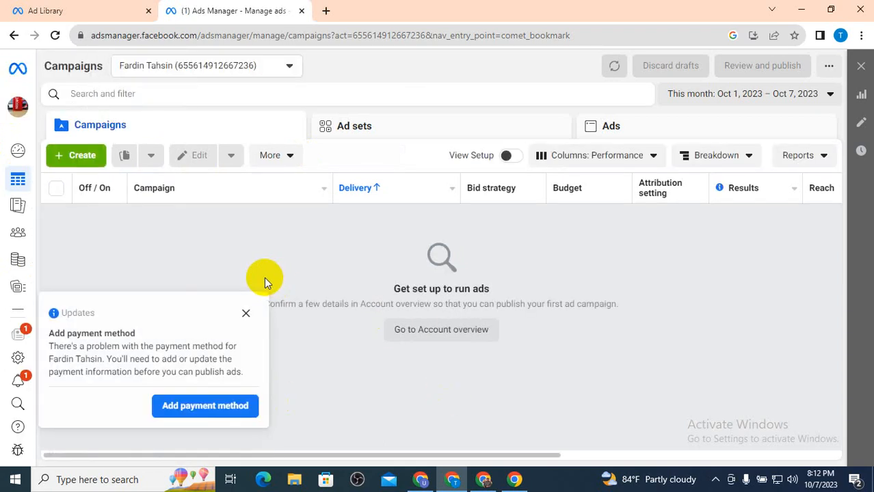
# - Dismiss the payment method notice and switch Ads Manager to the first ad account in the account list
pyautogui.click(243, 311)
pyautogui.click(205, 64)
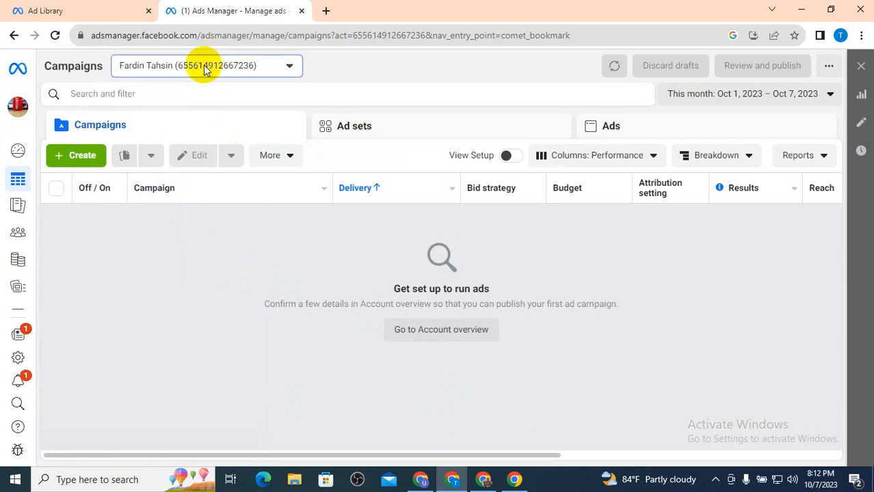
pyautogui.click(221, 163)
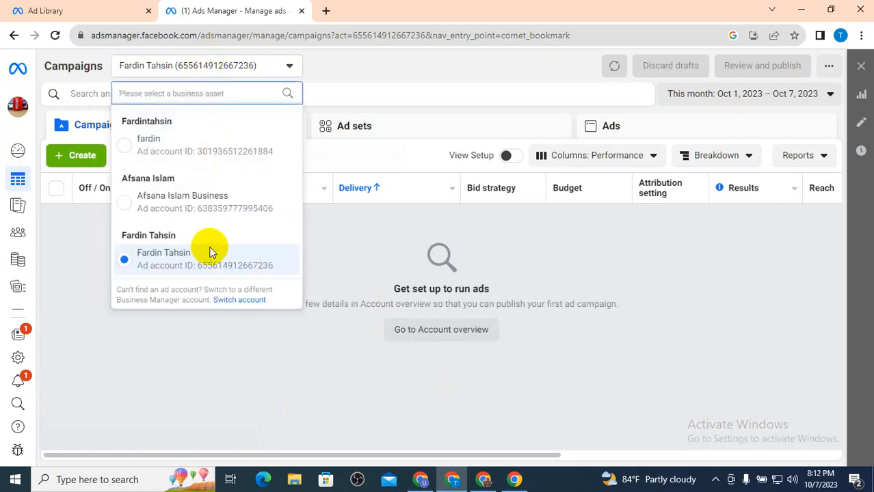
pyautogui.click(190, 150)
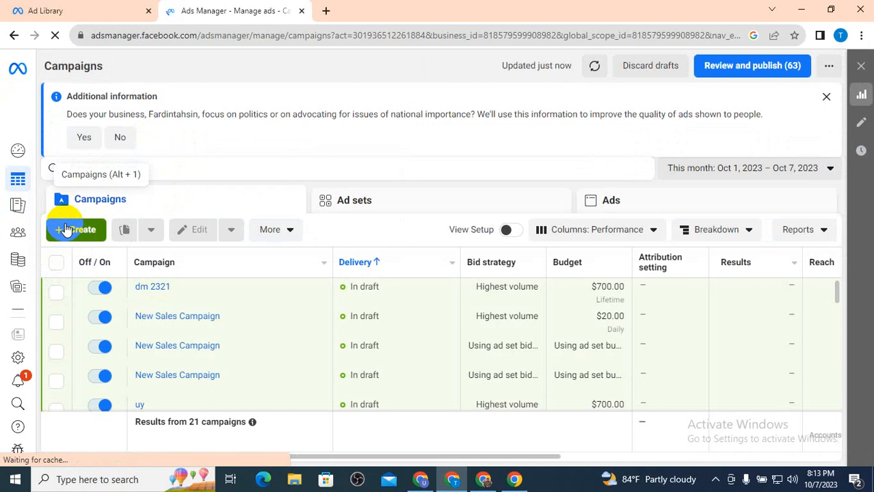
# - Start creating a new campaign and show the full list of campaign objectives
pyautogui.click(65, 229)
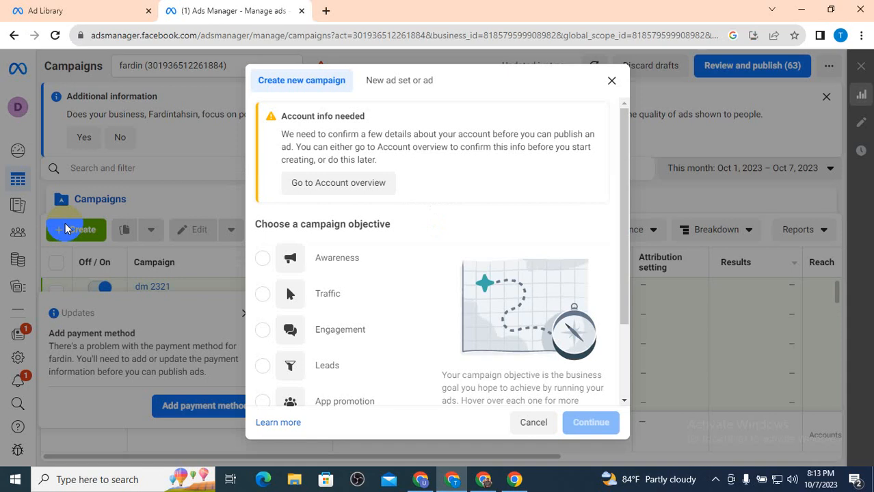
pyautogui.scroll(-2, 369, 266)
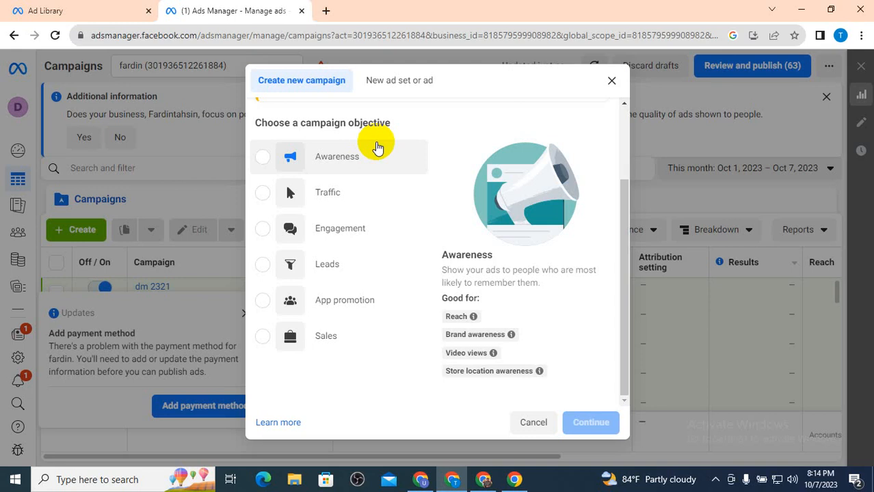
# - Switch to Google Meet and admit everyone waiting to join the meeting
pyautogui.click(420, 479)
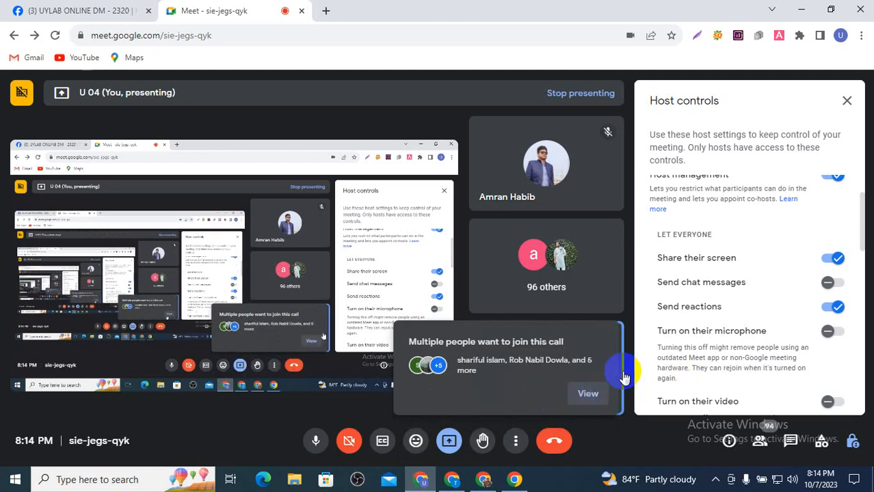
pyautogui.click(587, 393)
pyautogui.click(824, 268)
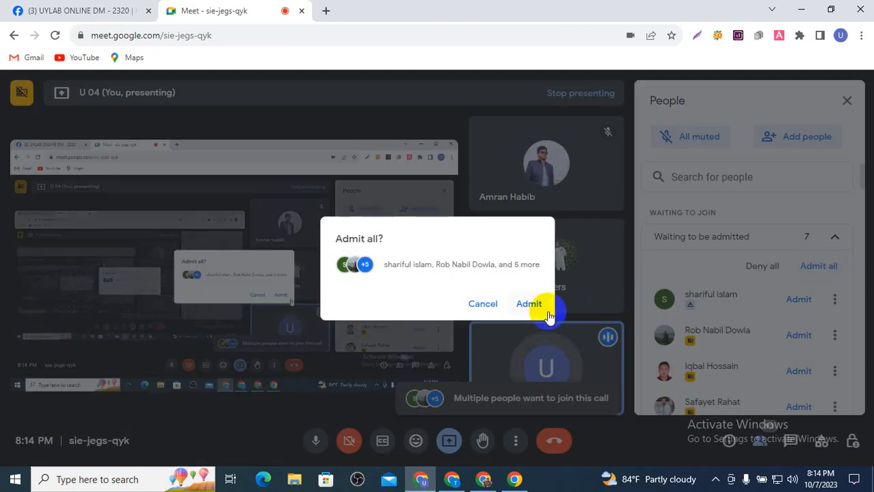
pyautogui.click(529, 304)
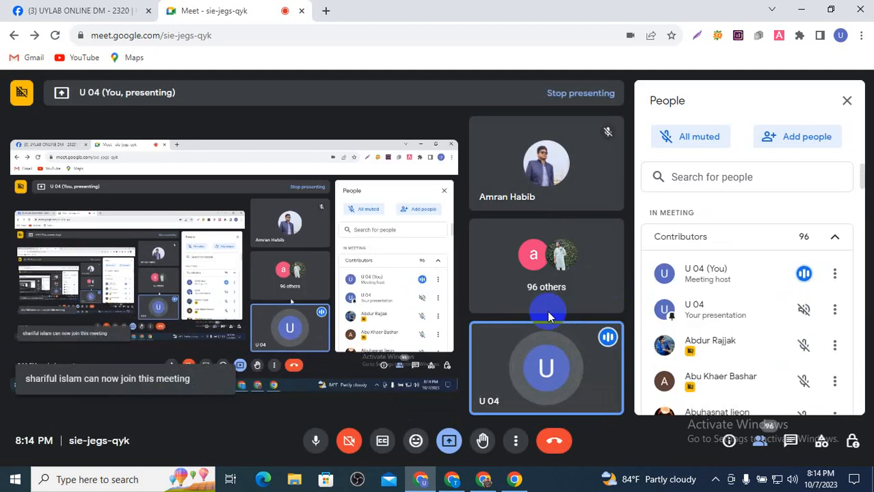
# - Admit the newly waiting participants to the Google Meet call individually and return to the Ads Manager window
pyautogui.click(462, 483)
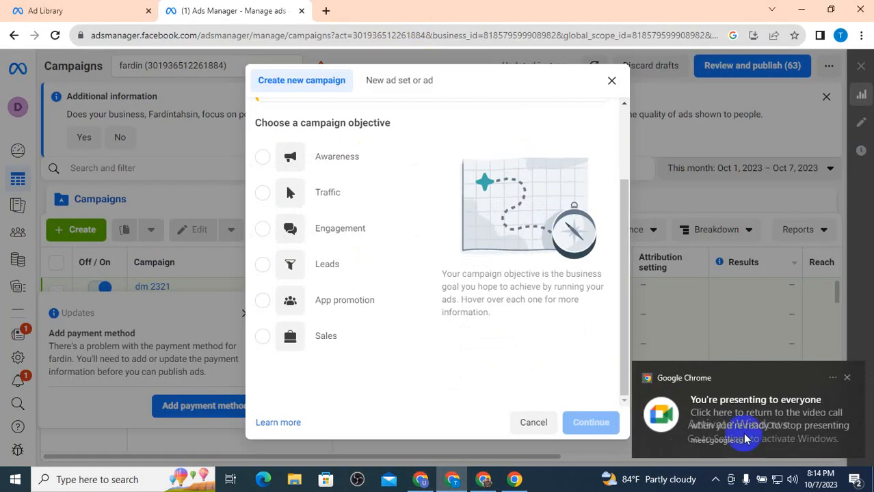
pyautogui.click(842, 383)
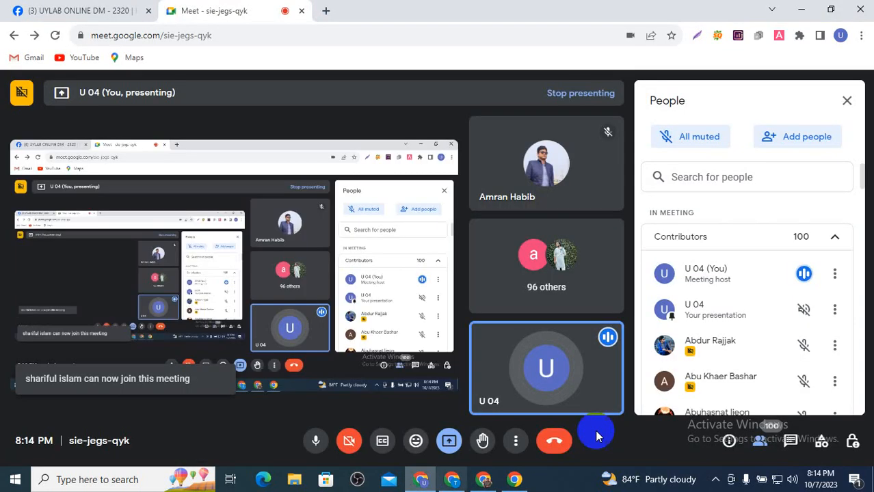
pyautogui.click(796, 297)
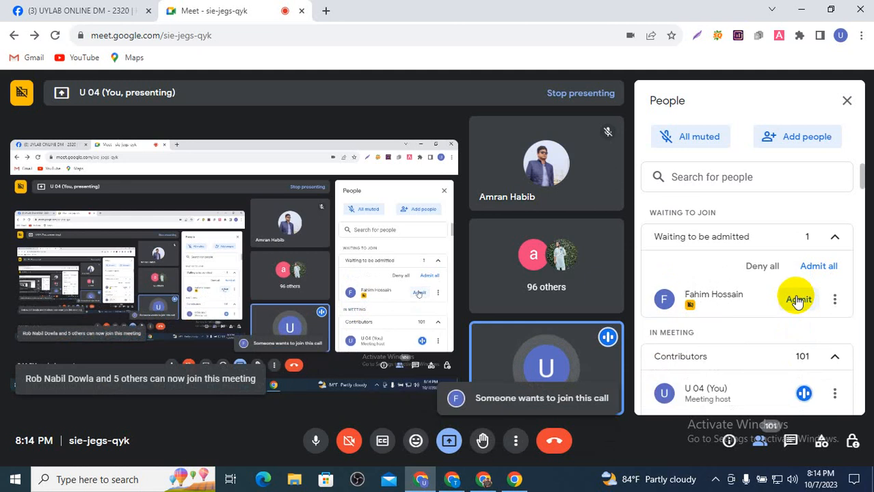
pyautogui.click(796, 301)
pyautogui.click(451, 480)
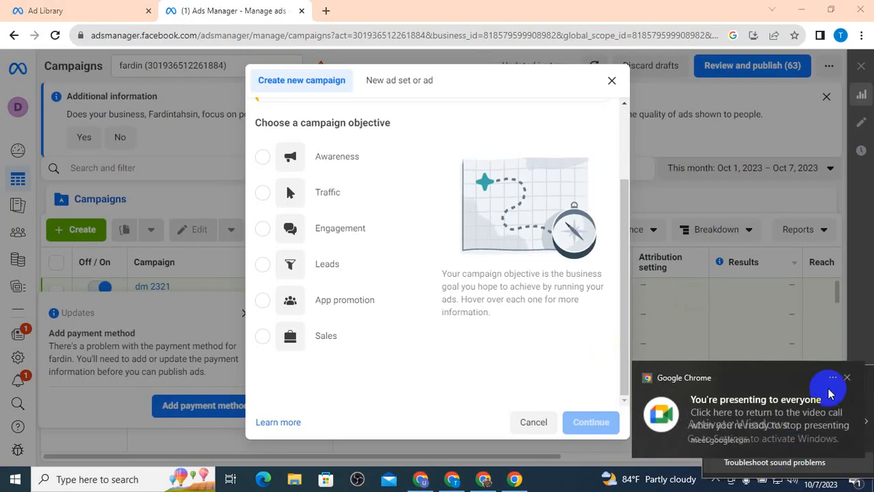
# - Dismiss the meeting notifications and close the Windows Sound settings page
pyautogui.click(839, 377)
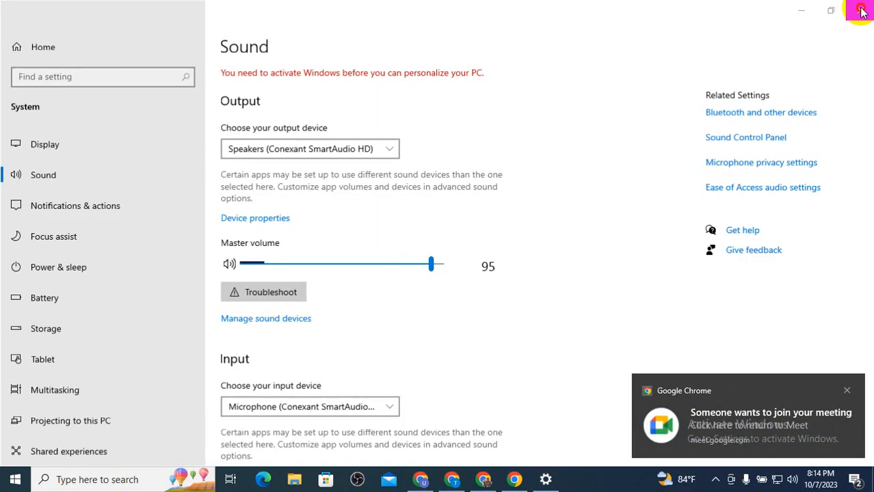
pyautogui.click(860, 10)
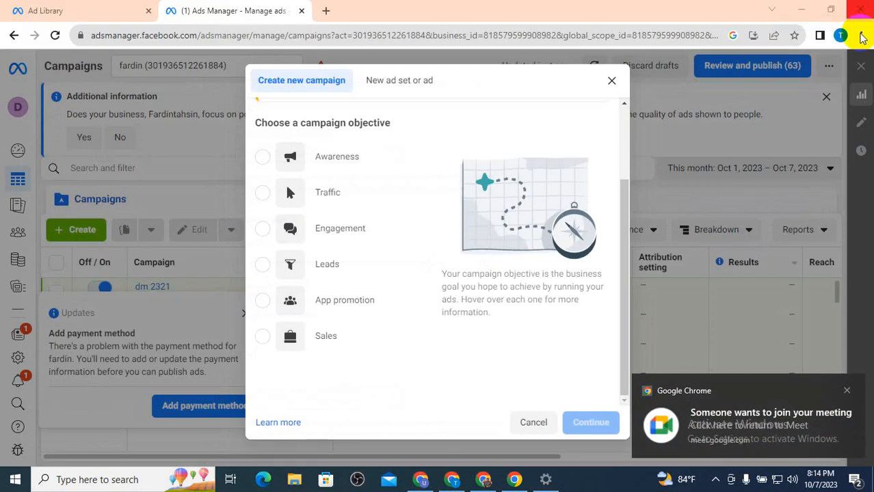
pyautogui.click(845, 391)
# - Check the microphone's volume and boost levels in the Windows recording device properties and close the Sound dialogs
pyautogui.rightClick(797, 478)
pyautogui.click(786, 443)
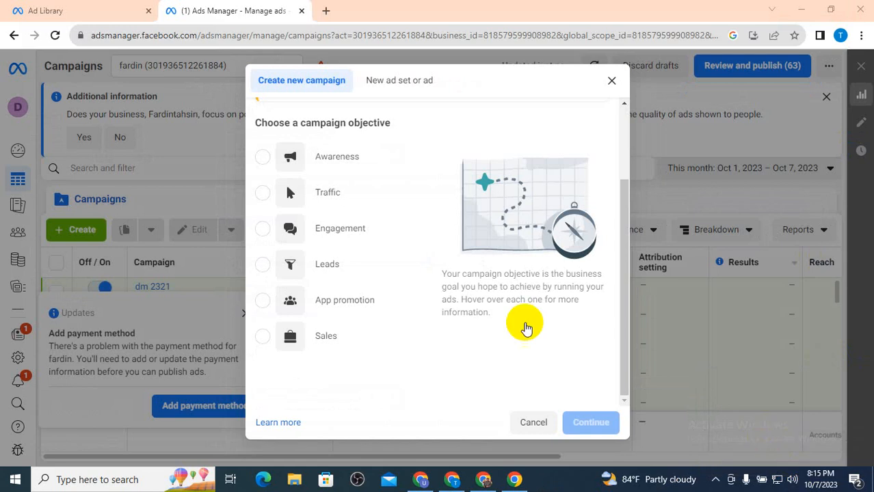
pyautogui.click(164, 131)
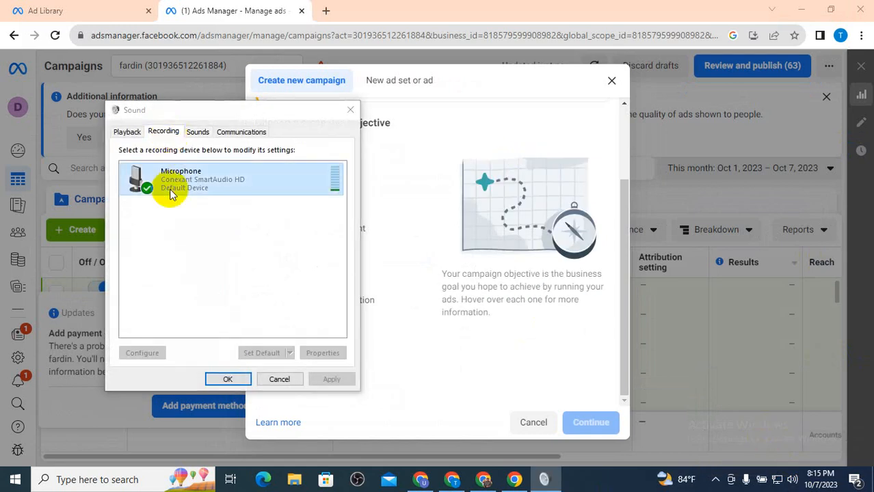
pyautogui.doubleClick(171, 194)
pyautogui.click(202, 180)
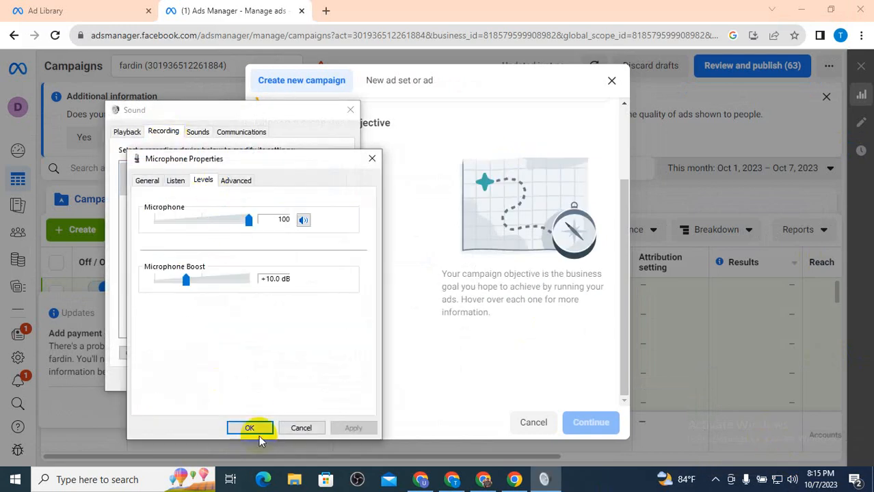
pyautogui.click(235, 425)
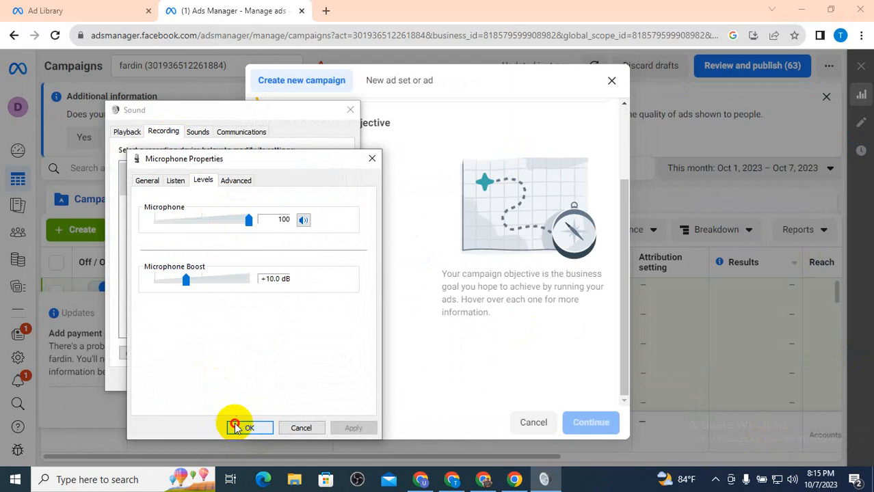
pyautogui.click(227, 380)
# - Search Google for "aida funnel" in a new browser tab
pyautogui.moveTo(272, 172)
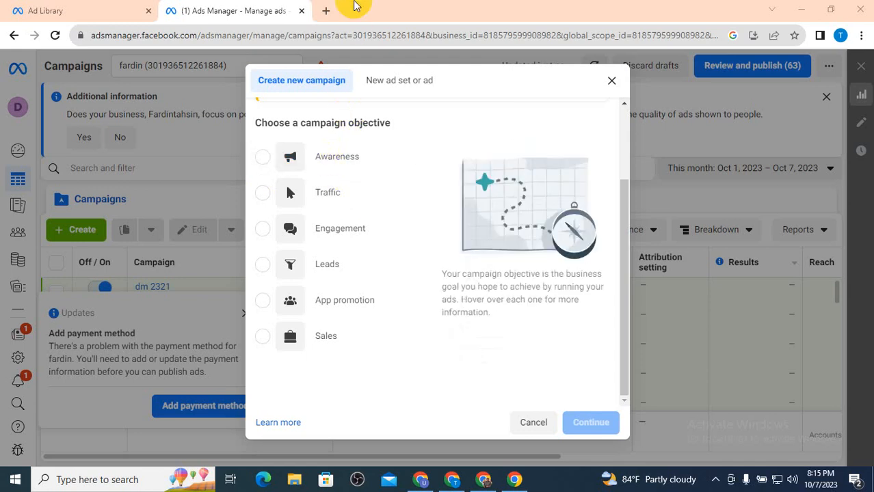
pyautogui.click(327, 11)
pyautogui.click(336, 31)
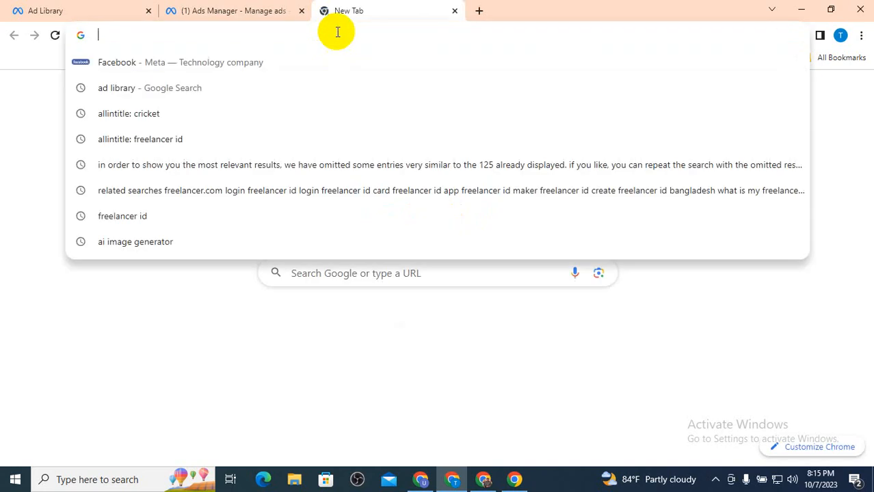
pyautogui.write('aida')
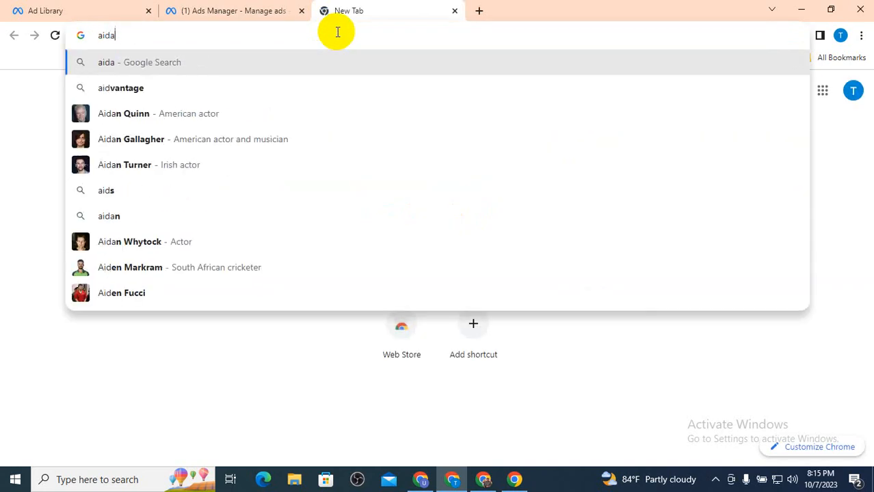
pyautogui.write(' funnel')
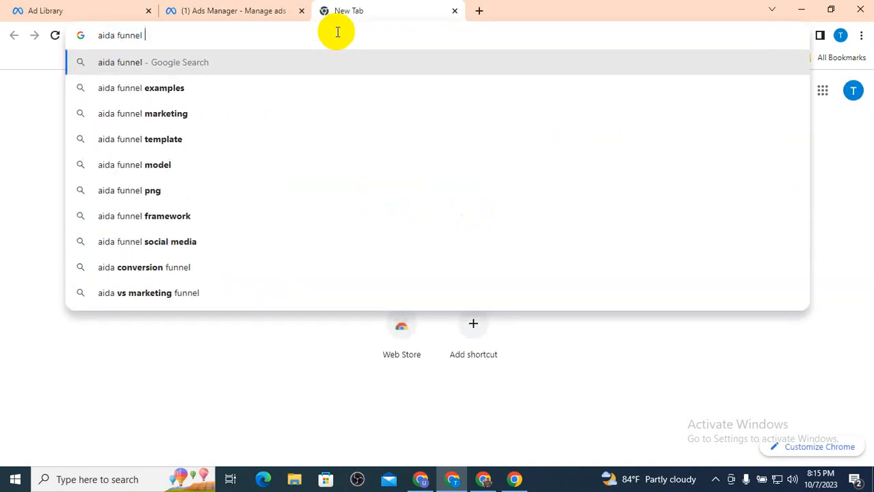
pyautogui.press('Return')
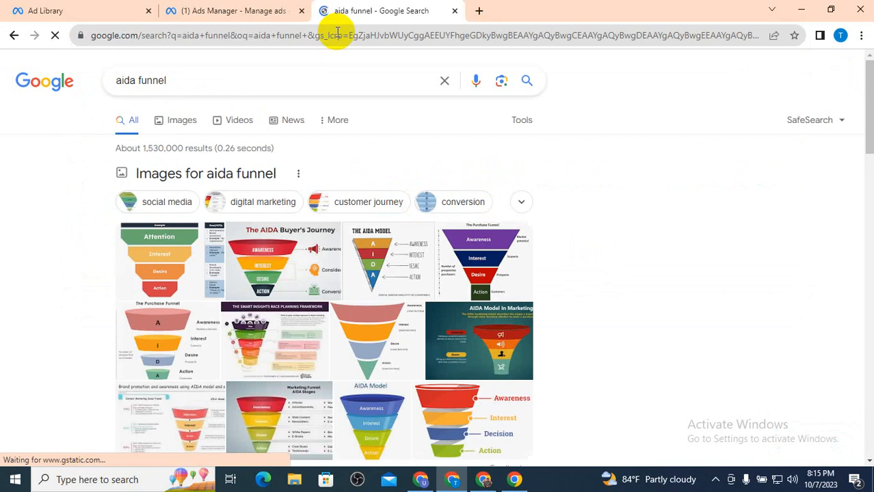
# - Preview the HubSpot Blog AIDA funnel image and open its article in a new tab
pyautogui.click(204, 285)
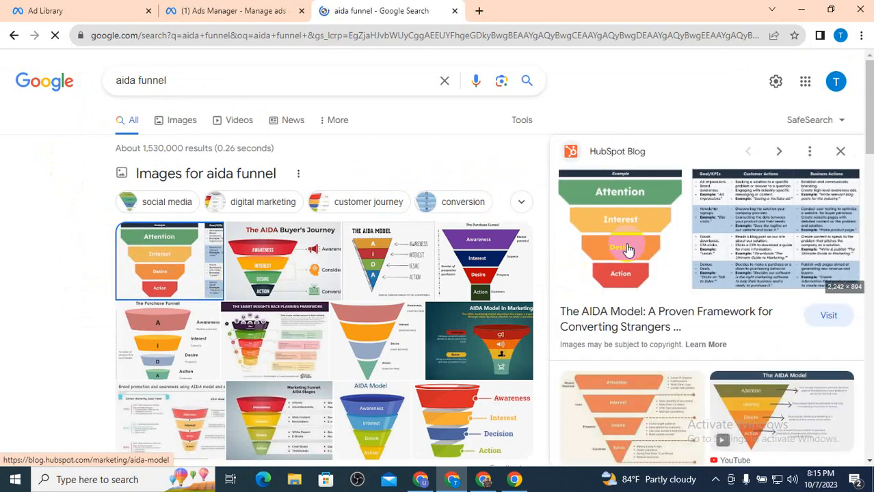
pyautogui.rightClick(662, 226)
pyautogui.click(679, 236)
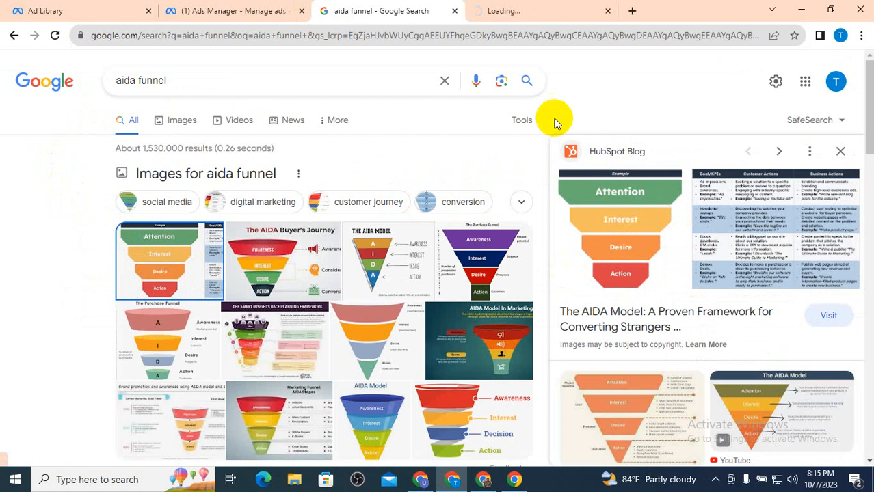
# - Open the StratoServe AIDA sales funnel article in a new tab, close the HubSpot article, and show the Buyer's Journey diagram
pyautogui.click(297, 241)
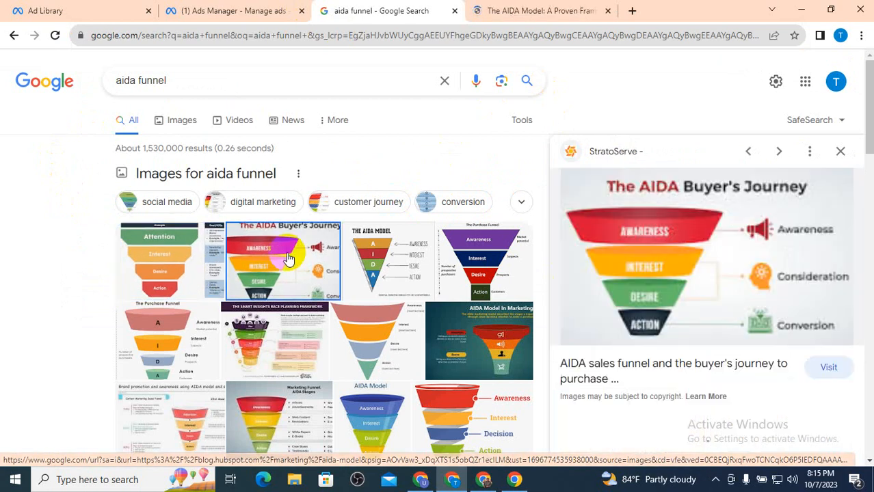
pyautogui.rightClick(750, 228)
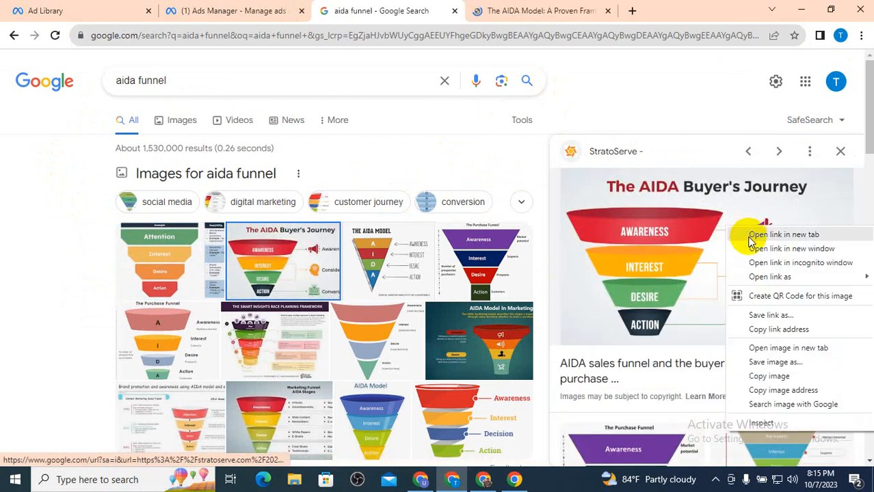
pyautogui.click(750, 238)
pyautogui.click(612, 14)
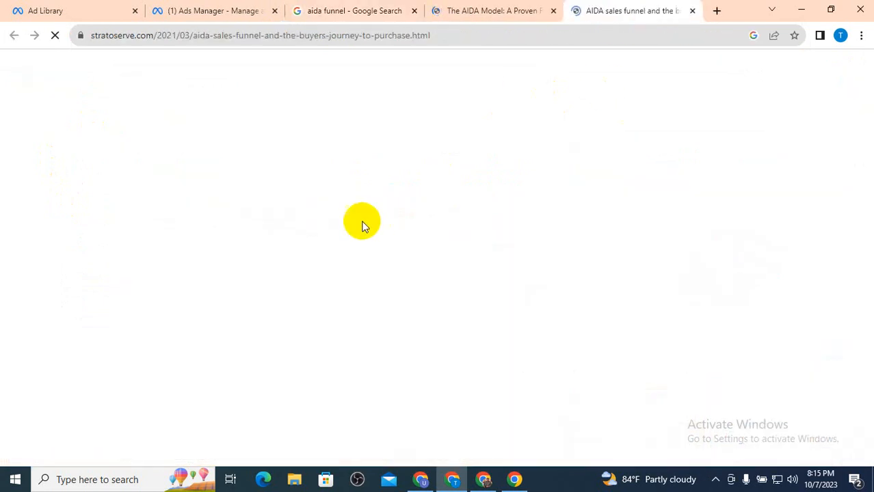
pyautogui.click(553, 10)
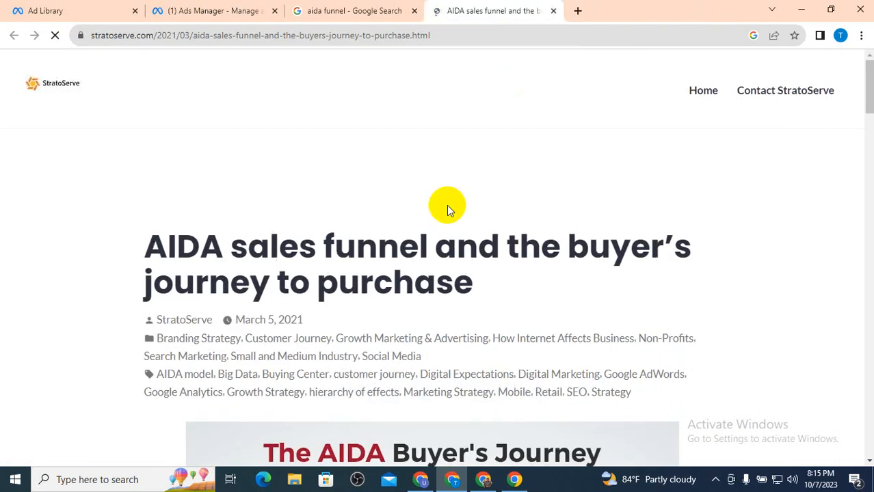
pyautogui.scroll(-4, 446, 205)
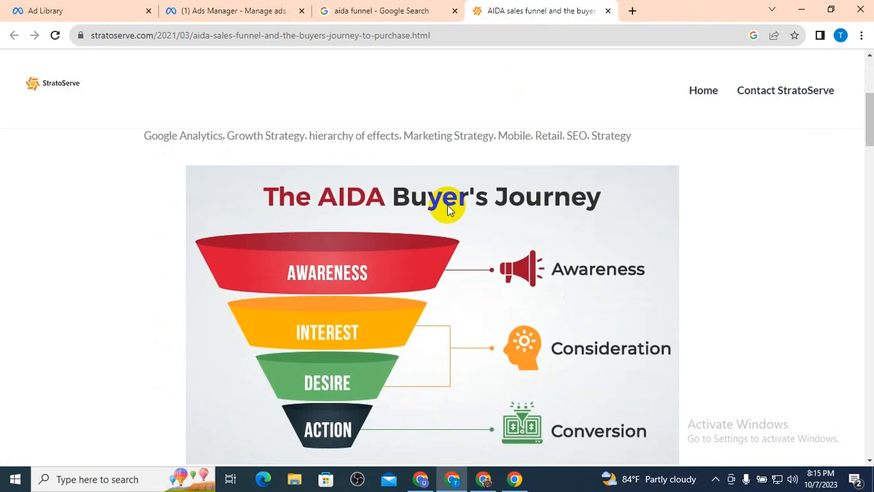
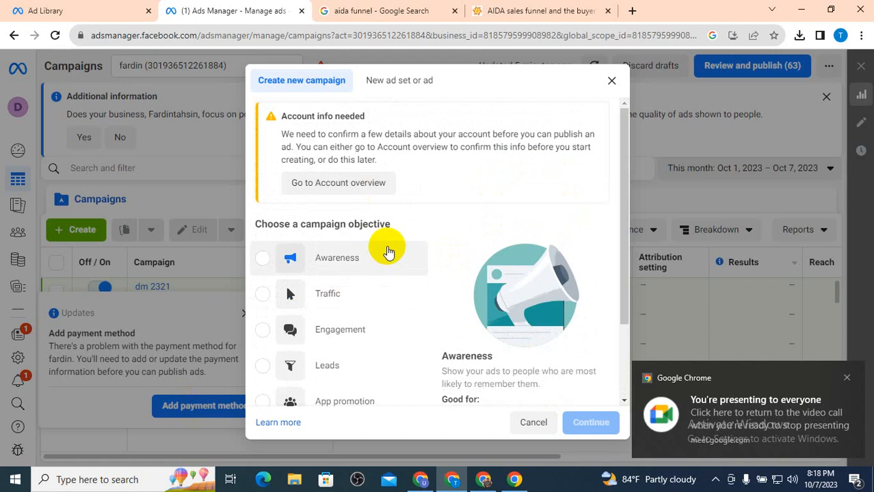
# - Select Awareness as the campaign objective and briefly look at the dm 2320 attendance spreadsheet before returning to Ads Manager
pyautogui.moveTo(383, 256); pyautogui.dragTo(328, 256)
pyautogui.click(388, 266)
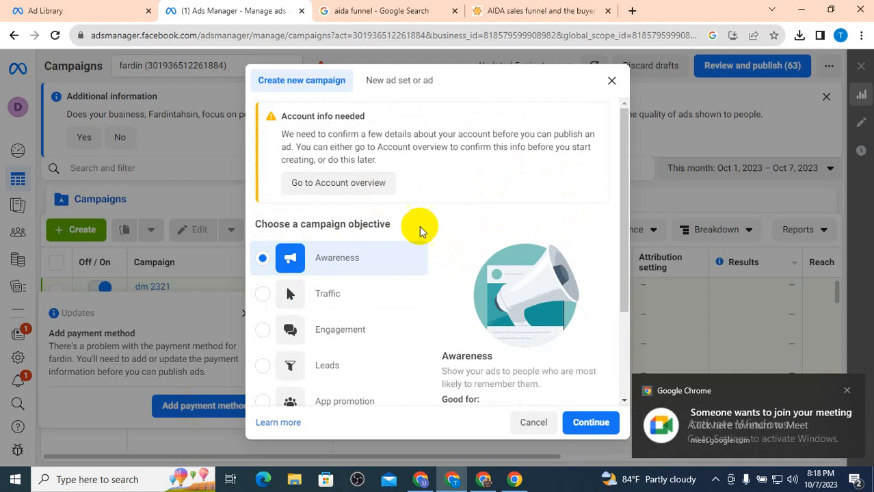
pyautogui.scroll(-1, 421, 280)
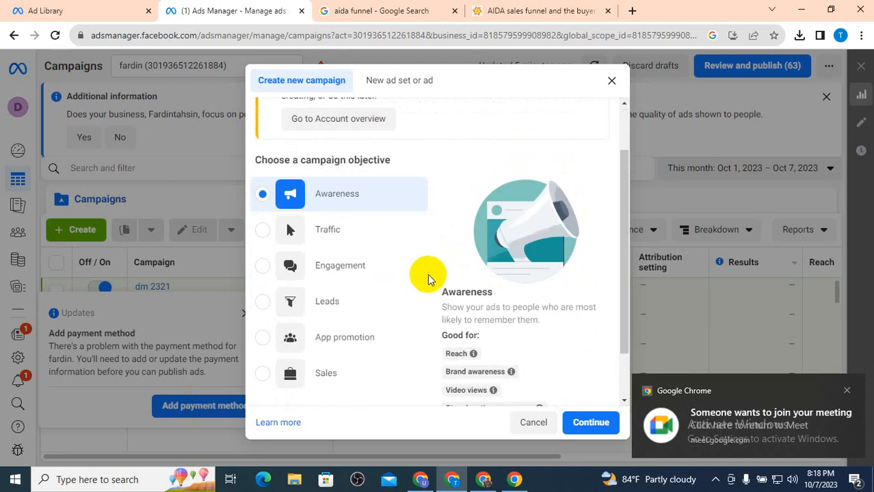
pyautogui.click(485, 479)
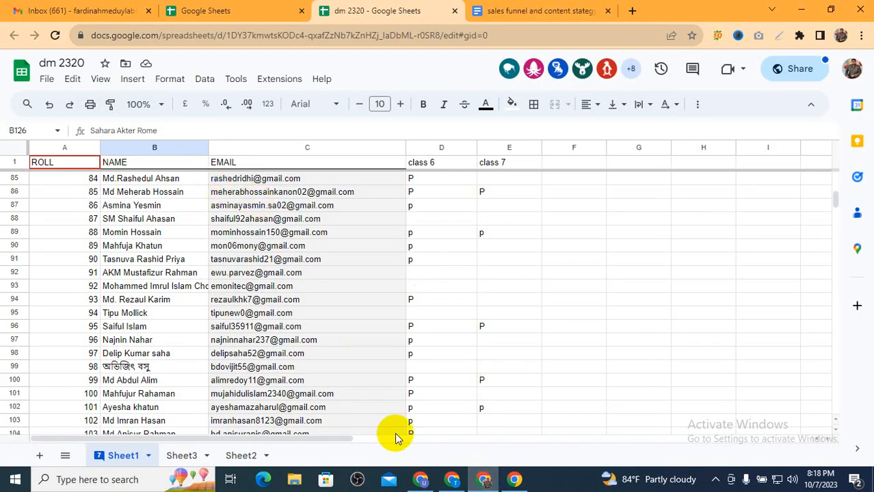
pyautogui.click(452, 479)
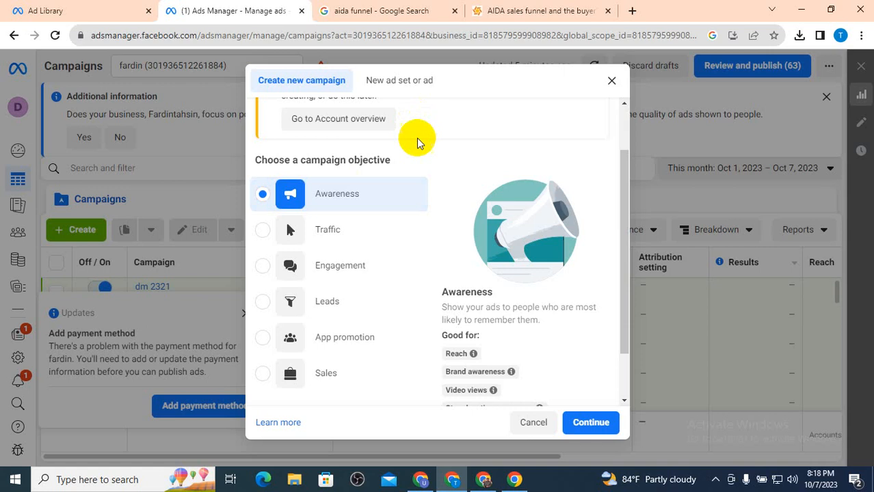
# - Select the Traffic campaign objective and switch the selection to Engagement
pyautogui.moveTo(345, 235); pyautogui.dragTo(304, 246)
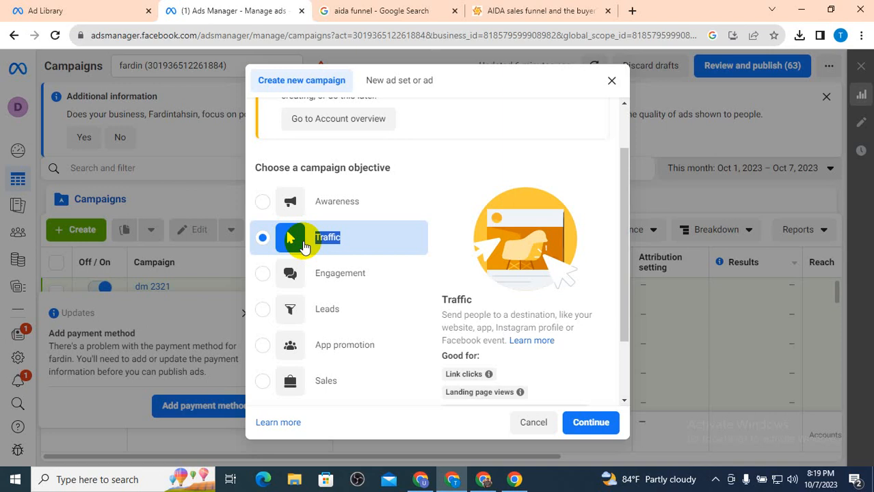
pyautogui.doubleClick(313, 273)
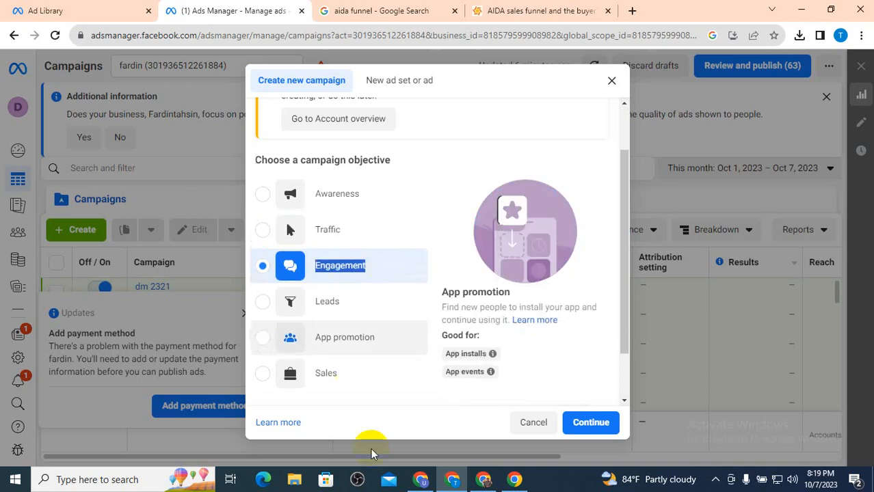
# - Switch to Google Meet, admit the waiting participant, and return to the Ads Manager window
pyautogui.click(420, 480)
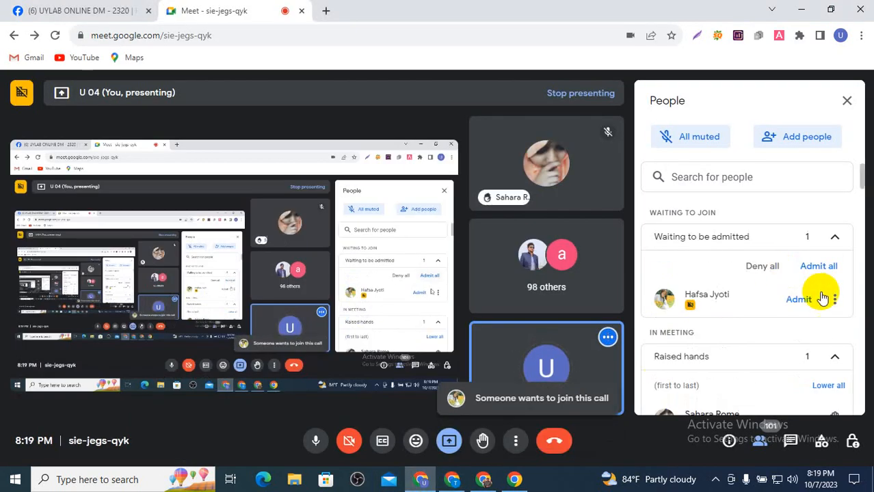
pyautogui.click(800, 299)
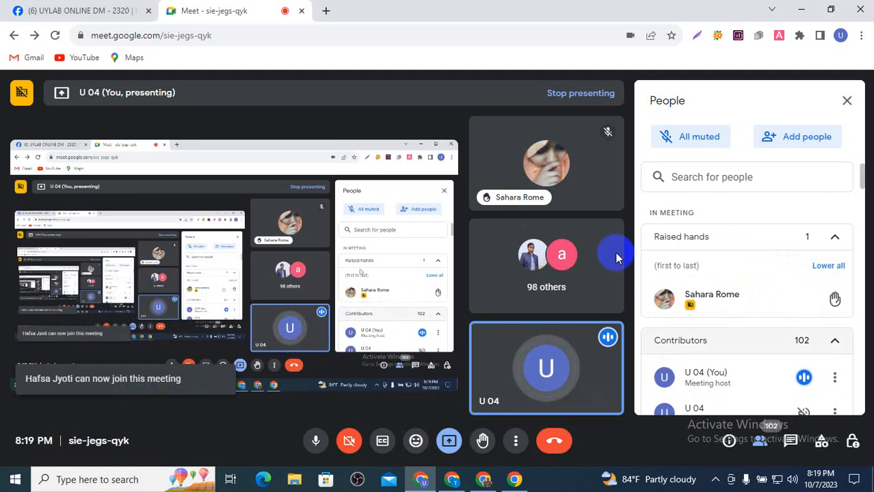
pyautogui.click(452, 480)
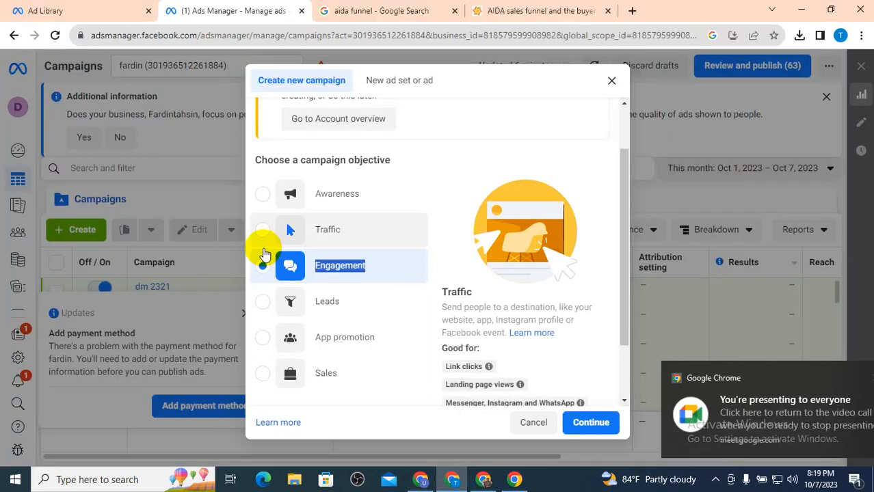
# - Review the Engagement objective's description and its full list of suitable uses
pyautogui.click(373, 274)
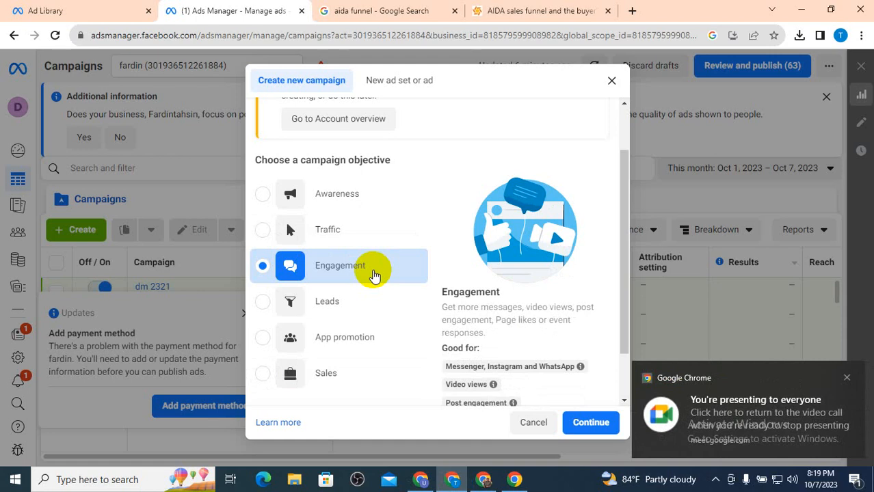
pyautogui.scroll(-1, 480, 291)
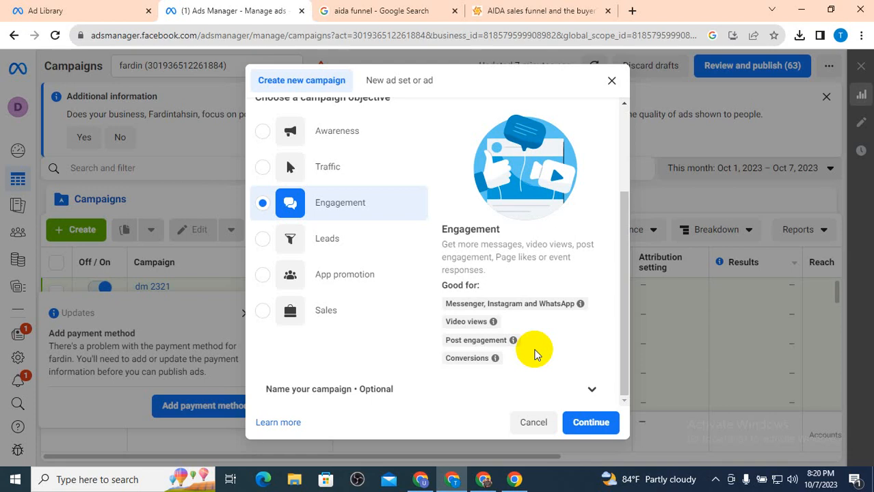
# - Switch to Google Meet, allow everyone to send chat messages in the host controls, and show the in-call messages
pyautogui.click(419, 479)
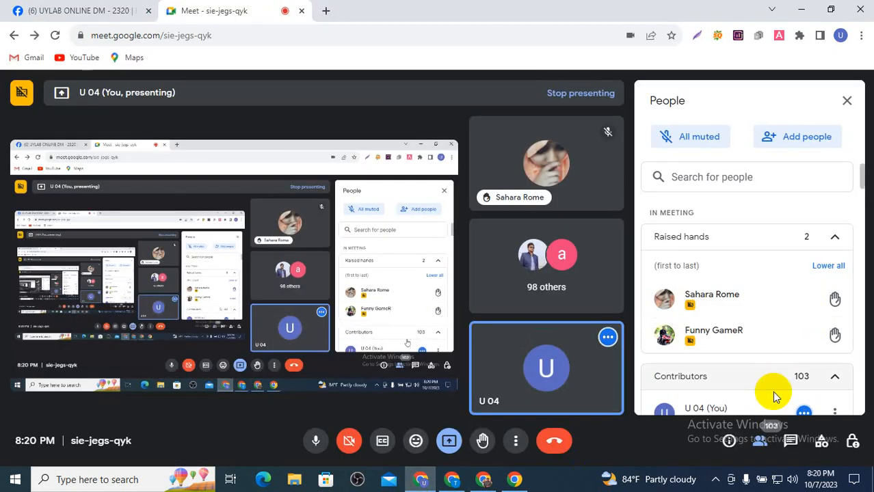
pyautogui.click(854, 441)
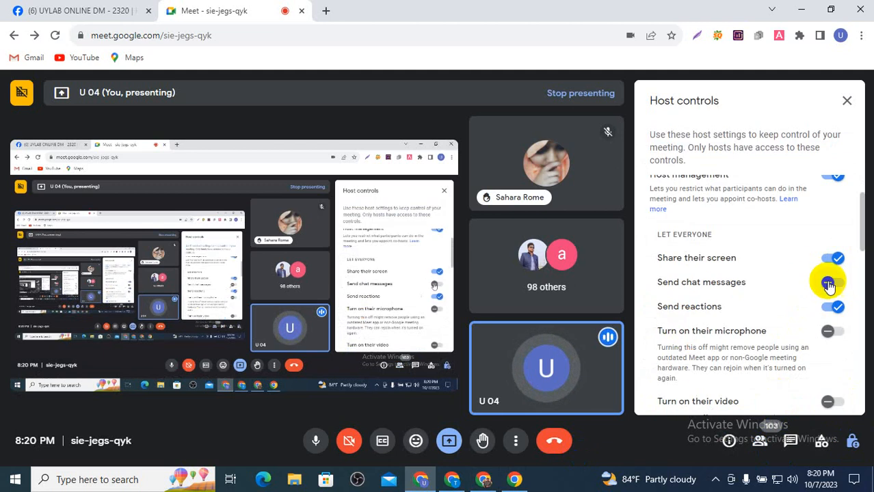
pyautogui.click(790, 443)
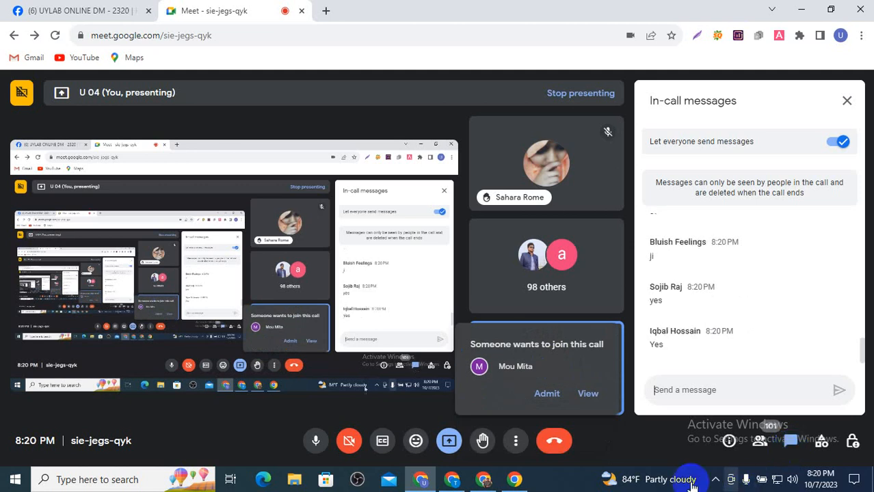
# - Admit the new participant from the join request and switch back to the Ads Manager campaign objectives
pyautogui.click(550, 395)
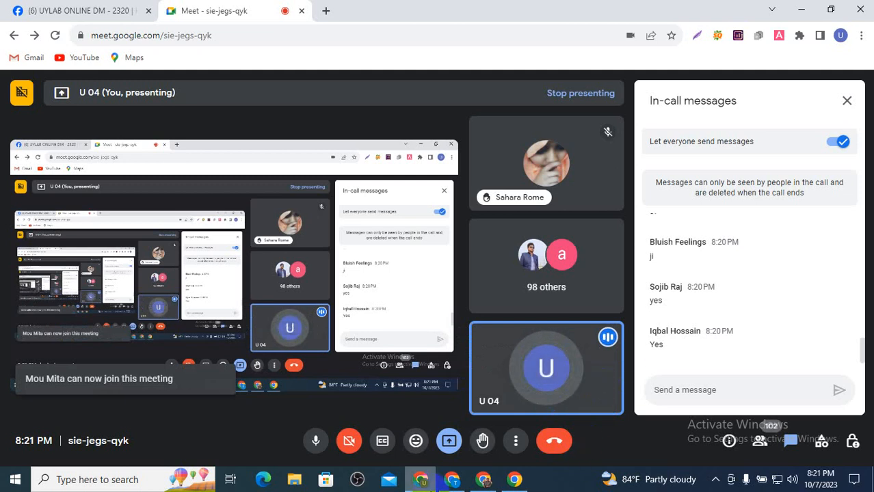
pyautogui.click(452, 479)
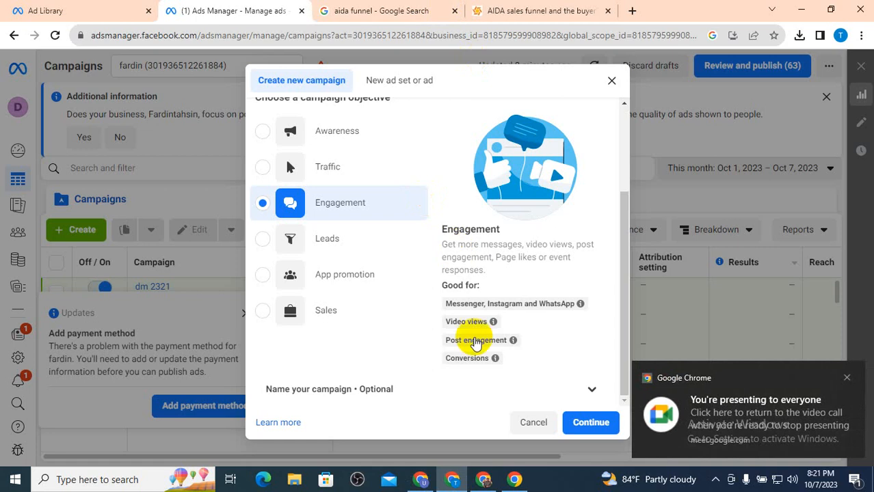
pyautogui.click(483, 480)
pyautogui.click(452, 479)
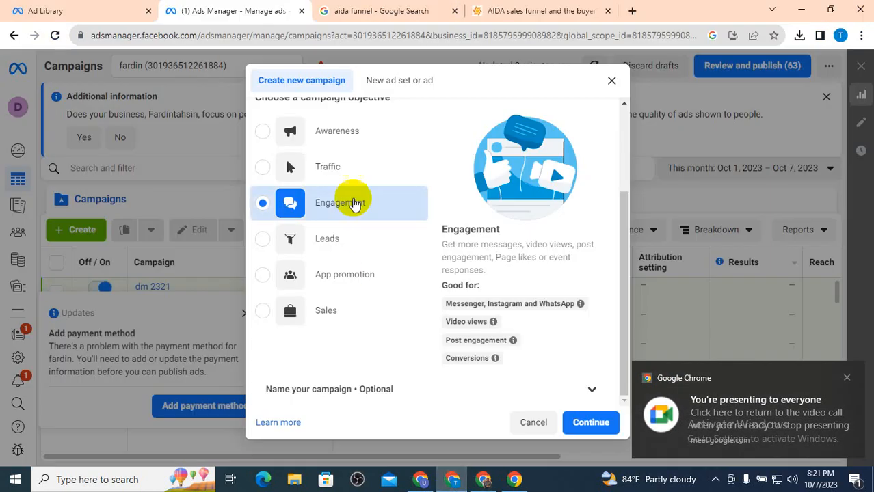
# - Show the AIDA Buyer's Journey diagram in the StratoServe article again to compare it with the campaign objectives
pyautogui.click(482, 11)
pyautogui.scroll(-3, 363, 197)
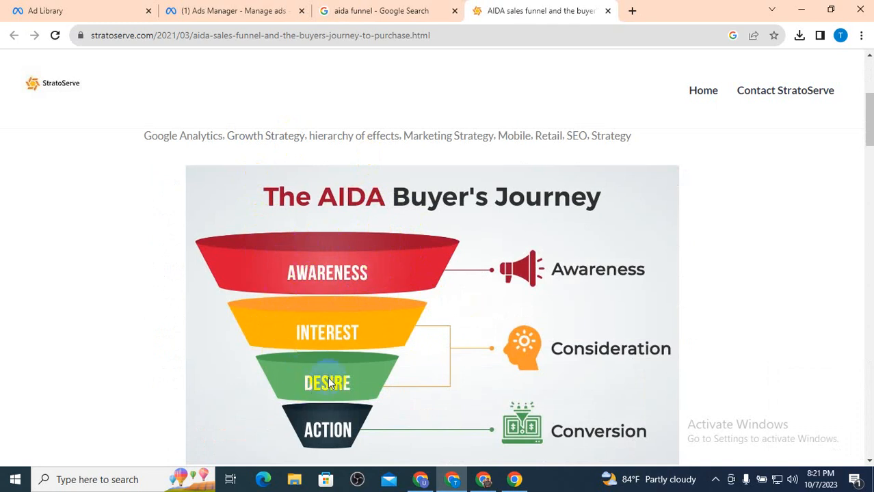
# - Return to the campaign objectives in Ads Manager and dismiss the notification about the meeting join request
pyautogui.click(87, 7)
pyautogui.click(229, 10)
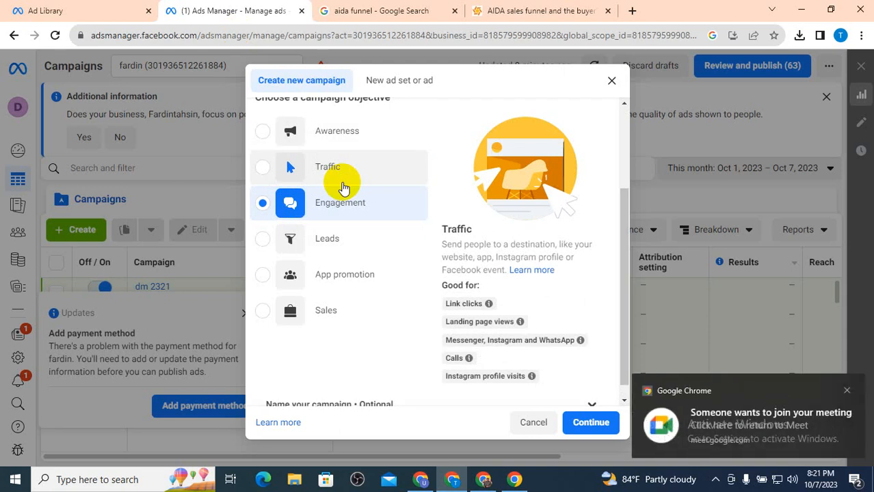
pyautogui.click(849, 389)
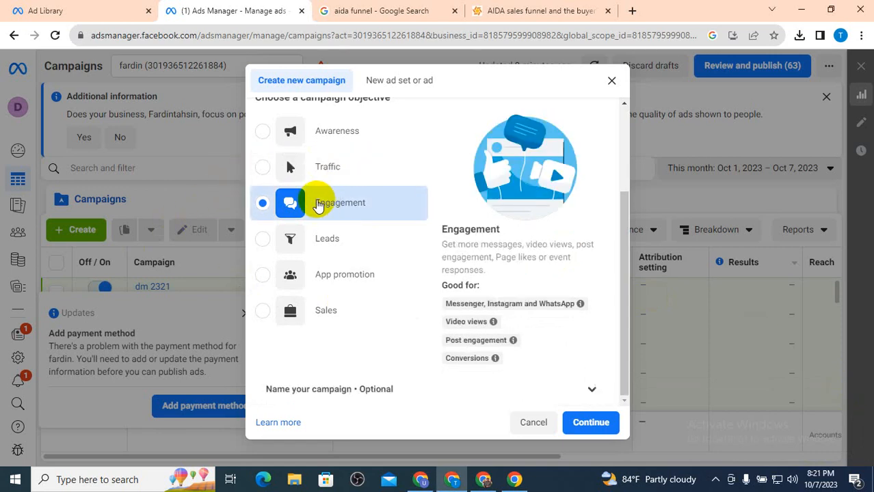
pyautogui.rightClick(775, 479)
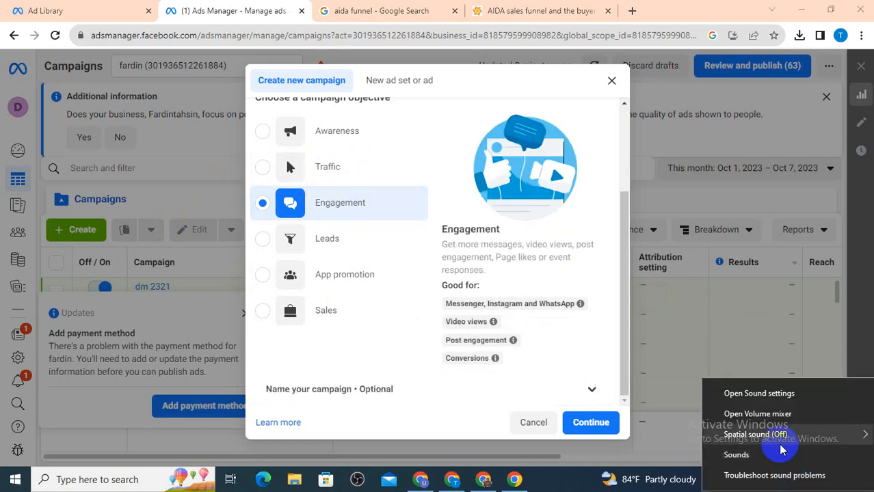
pyautogui.click(778, 475)
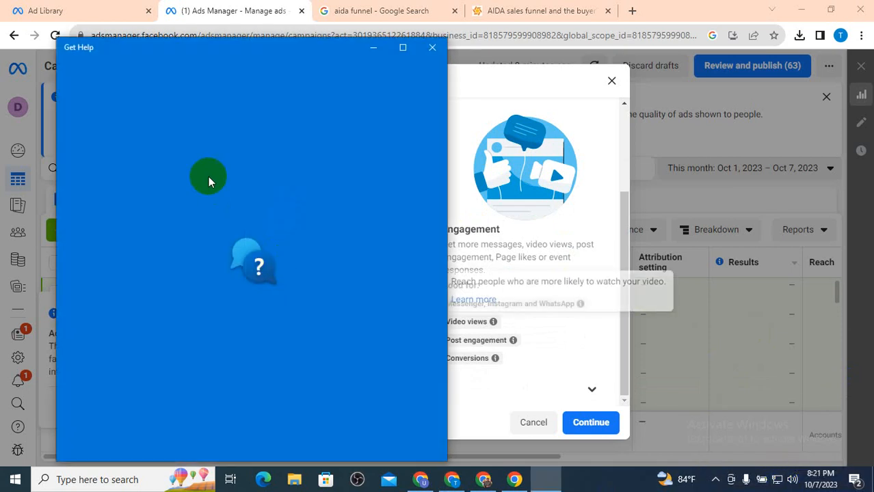
pyautogui.click(432, 47)
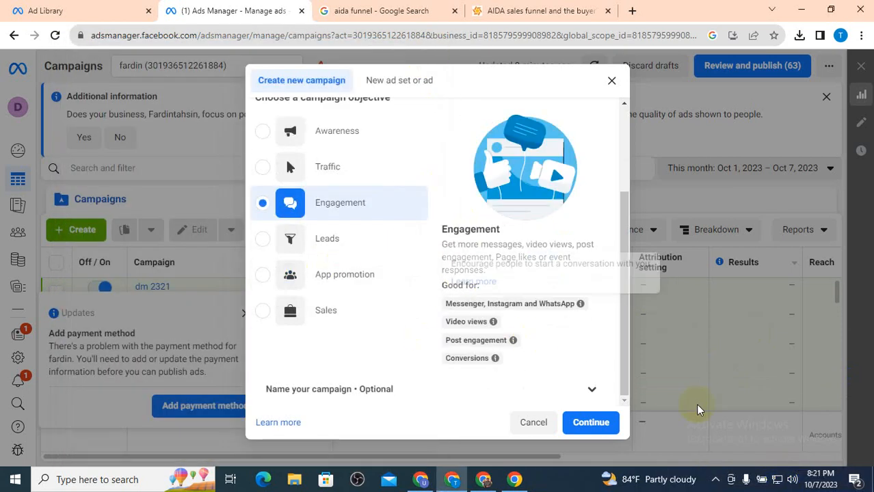
# - Check the levels of the default microphone in the Windows recording device properties and close the sound settings
pyautogui.rightClick(775, 480)
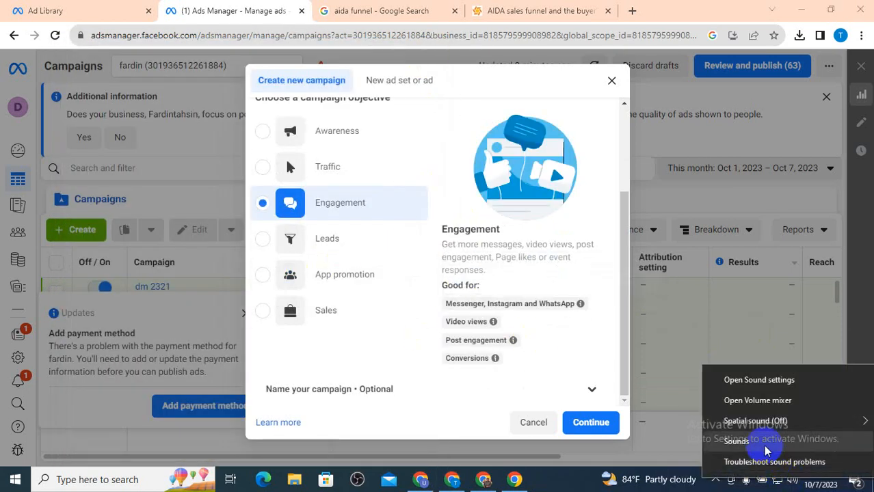
pyautogui.click(764, 444)
pyautogui.click(96, 66)
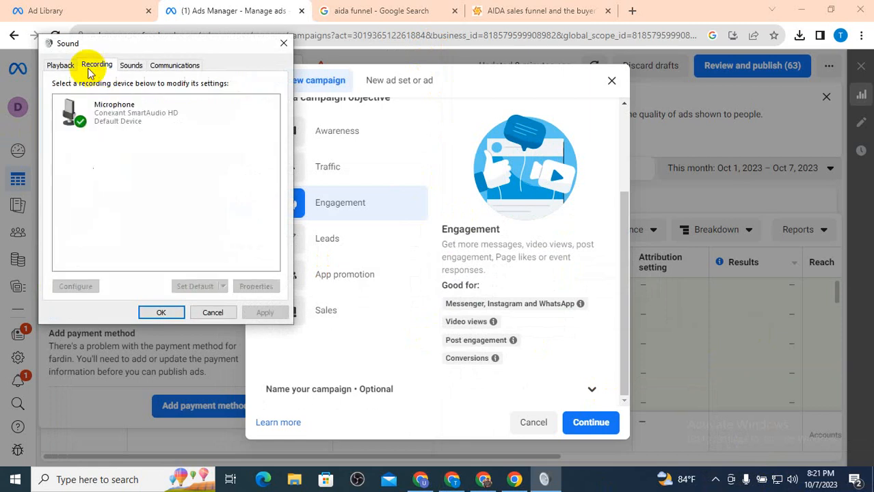
pyautogui.doubleClick(103, 115)
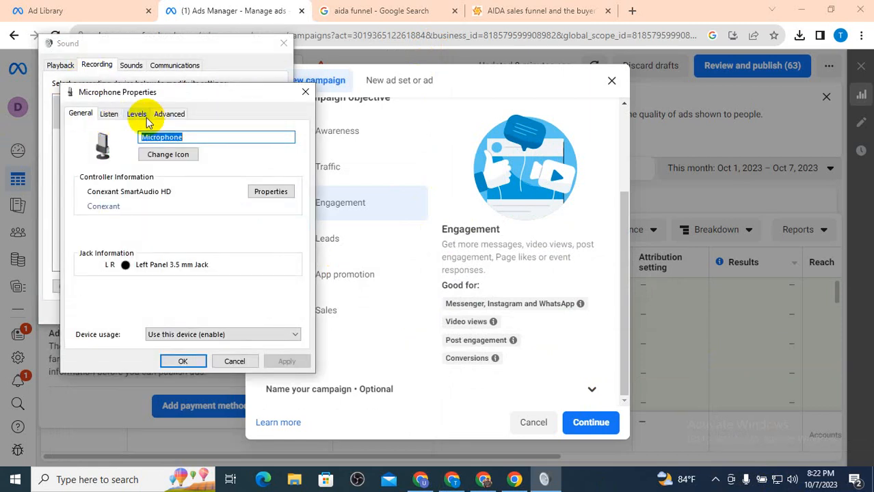
pyautogui.click(138, 114)
pyautogui.click(194, 361)
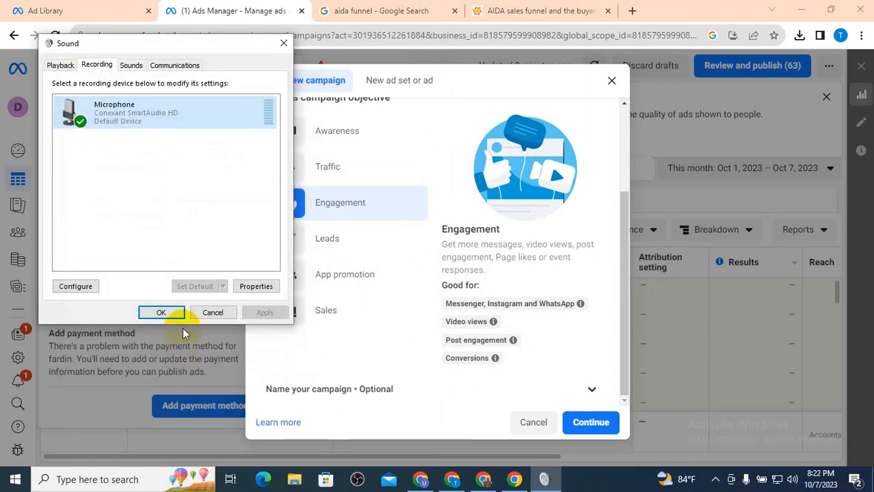
pyautogui.click(172, 312)
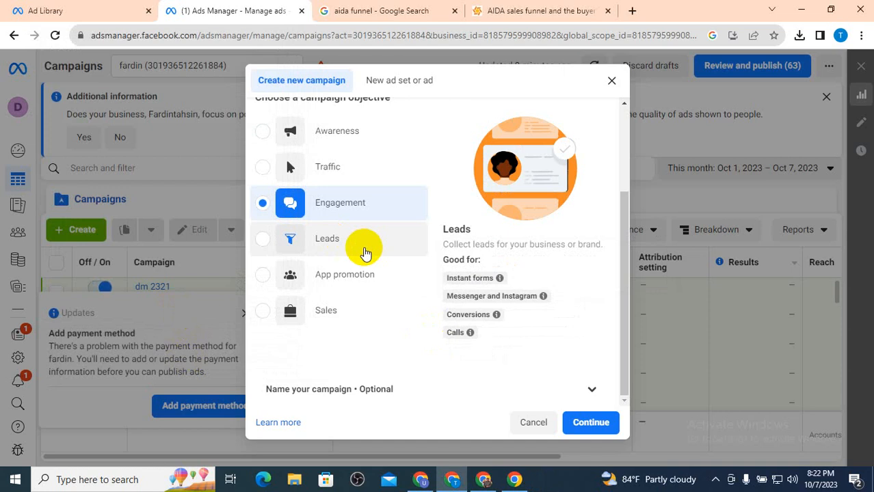
# - Show the Leads objective and the Sales objective, highlighting each name for the class
pyautogui.moveTo(340, 238); pyautogui.dragTo(312, 239)
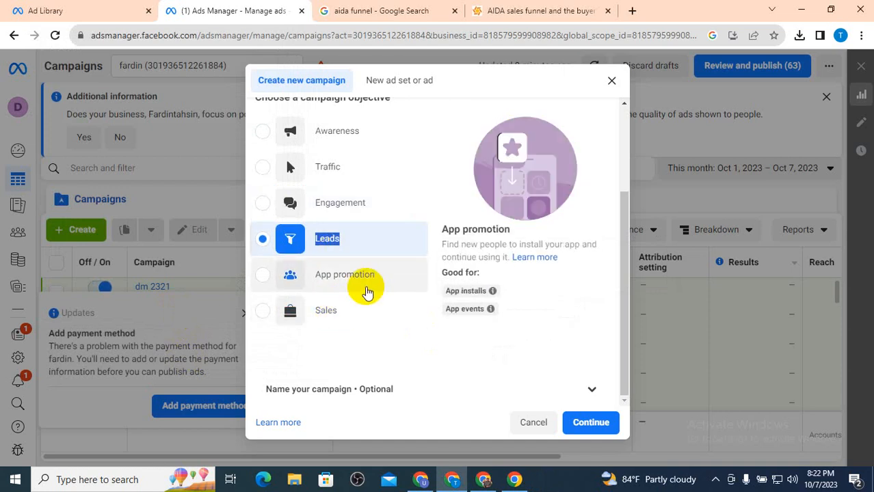
pyautogui.moveTo(341, 318); pyautogui.dragTo(305, 320)
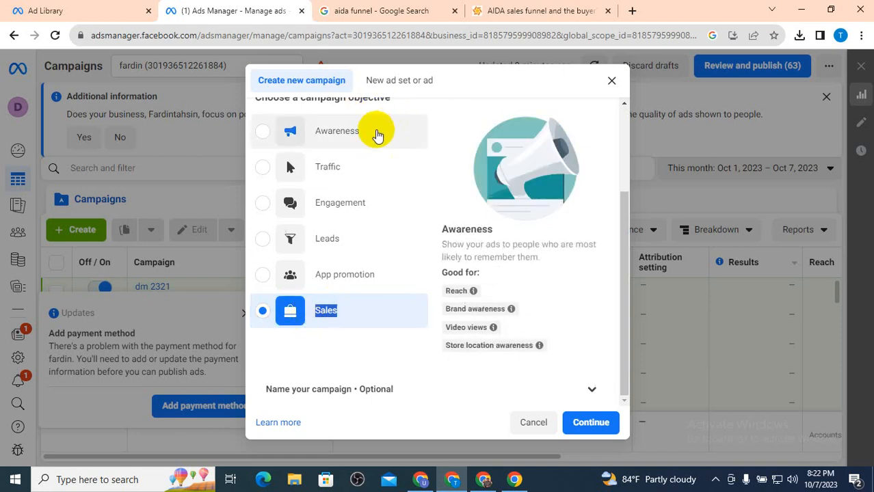
# - Go through the Awareness, Traffic, Engagement and Leads objectives in order, highlighting each name, and finish with Sales selected
pyautogui.moveTo(373, 129); pyautogui.dragTo(293, 140)
pyautogui.click(292, 140)
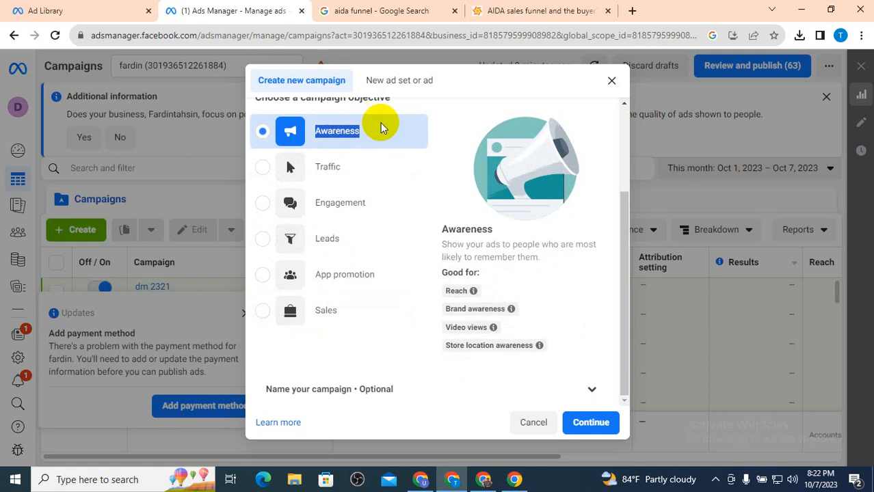
pyautogui.click(343, 177)
pyautogui.moveTo(343, 177); pyautogui.dragTo(336, 195)
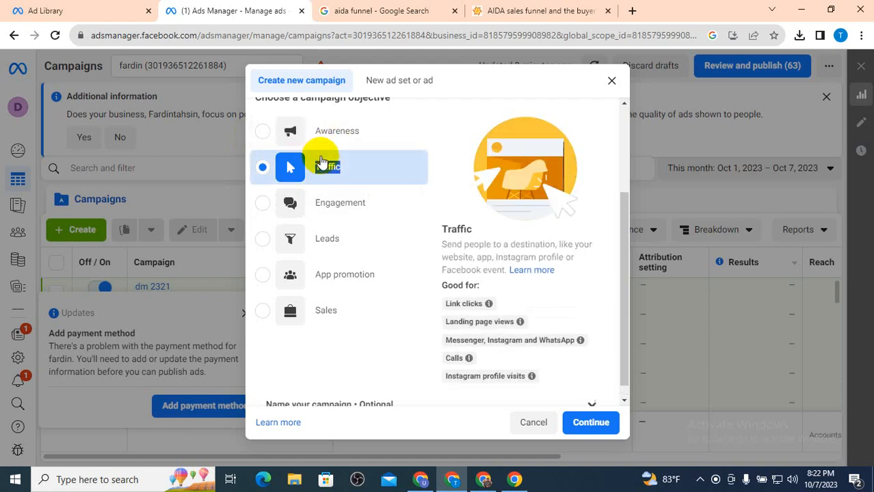
pyautogui.click(383, 203)
pyautogui.moveTo(383, 205); pyautogui.dragTo(312, 219)
pyautogui.click(316, 217)
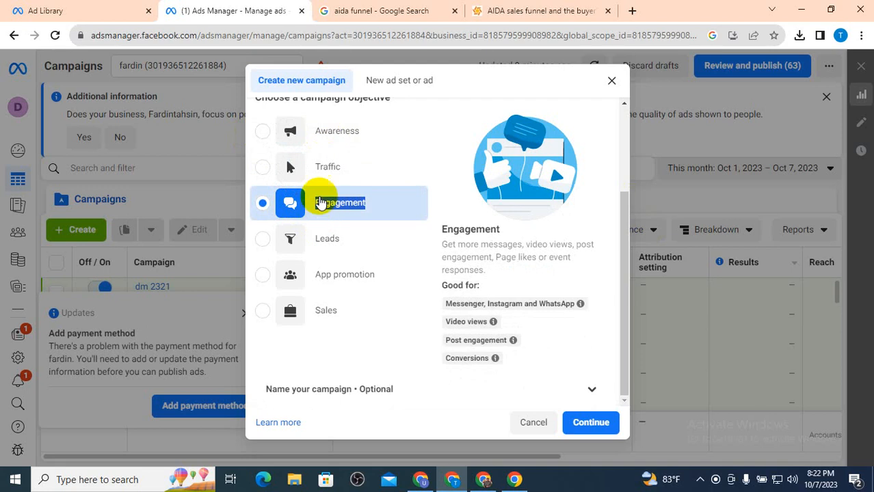
pyautogui.click(348, 246)
pyautogui.moveTo(348, 246); pyautogui.dragTo(261, 247)
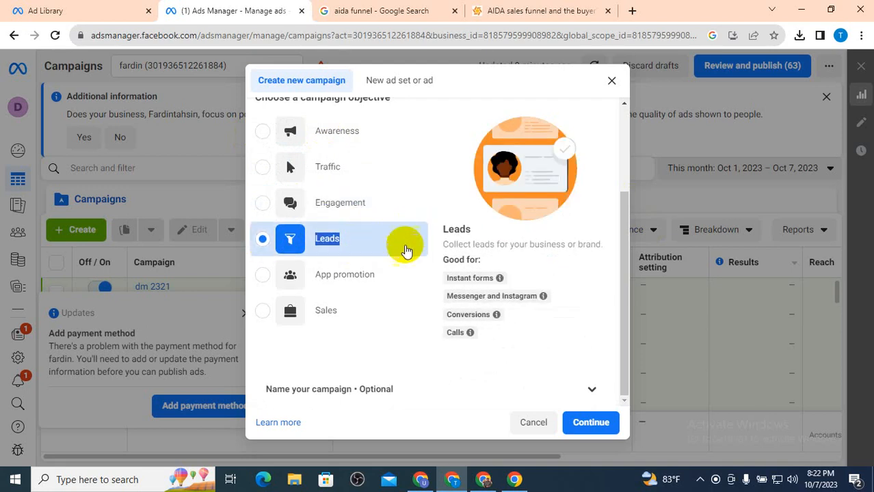
pyautogui.moveTo(348, 313); pyautogui.dragTo(304, 326)
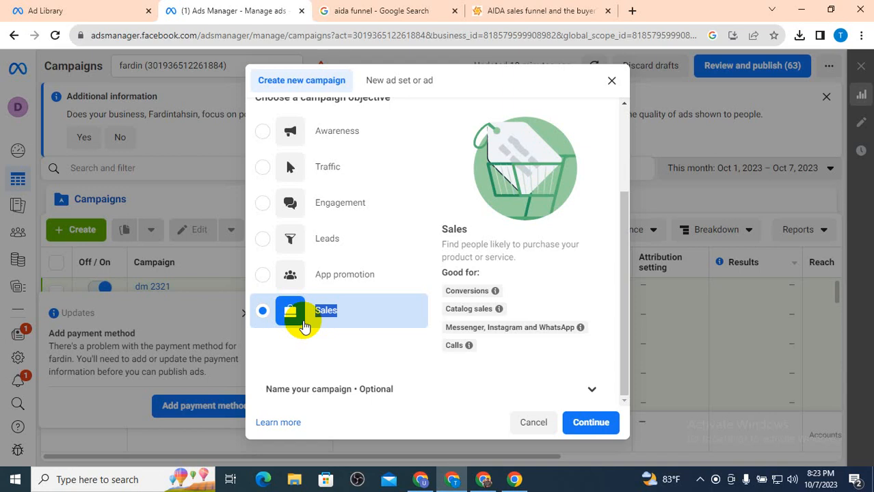
# - Switch to Google Meet and admit all participants waiting to join the call
pyautogui.click(418, 480)
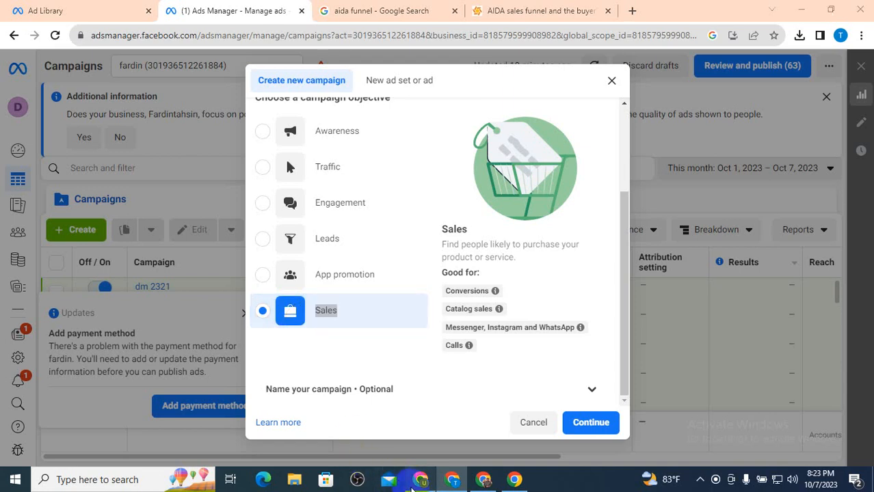
pyautogui.click(605, 392)
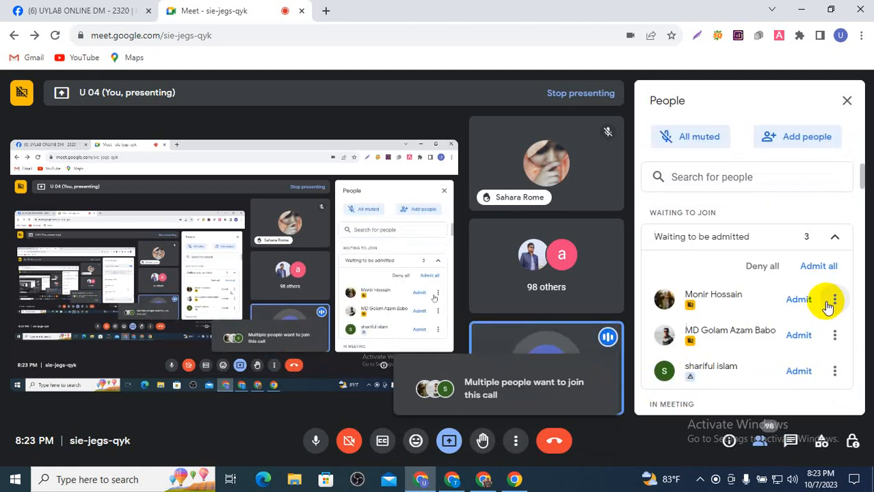
pyautogui.click(803, 266)
pyautogui.click(552, 305)
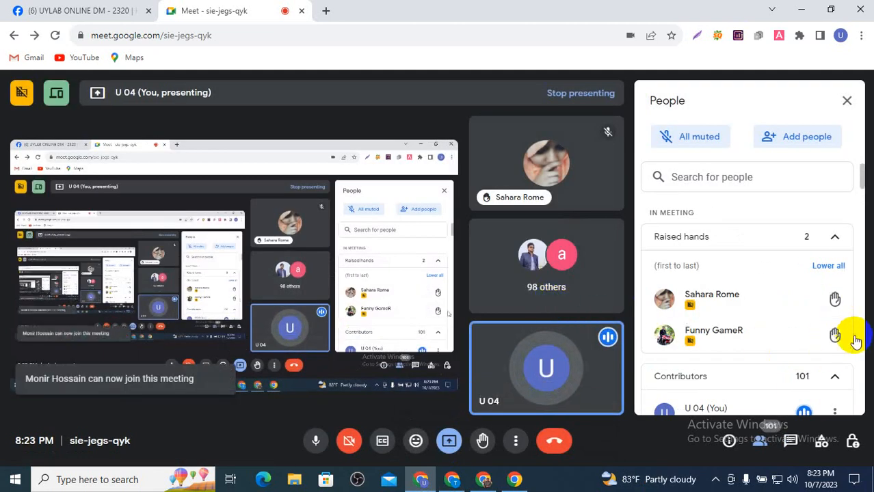
# - Admit the one additional participant who is waiting to join
pyautogui.moveTo(829, 342)
pyautogui.scroll(-5, 807, 341)
pyautogui.scroll(8, 800, 291)
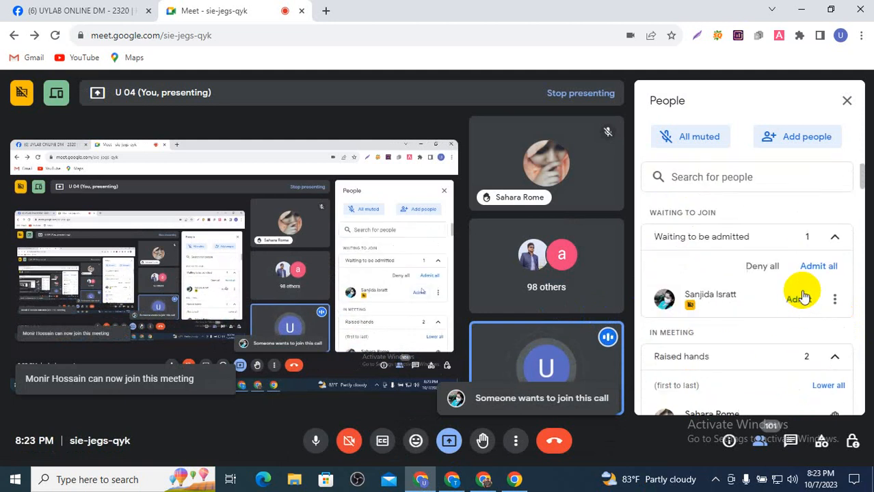
pyautogui.click(798, 306)
# - View the options available for a participant in the contributors list and close them without choosing any
pyautogui.scroll(-5, 796, 303)
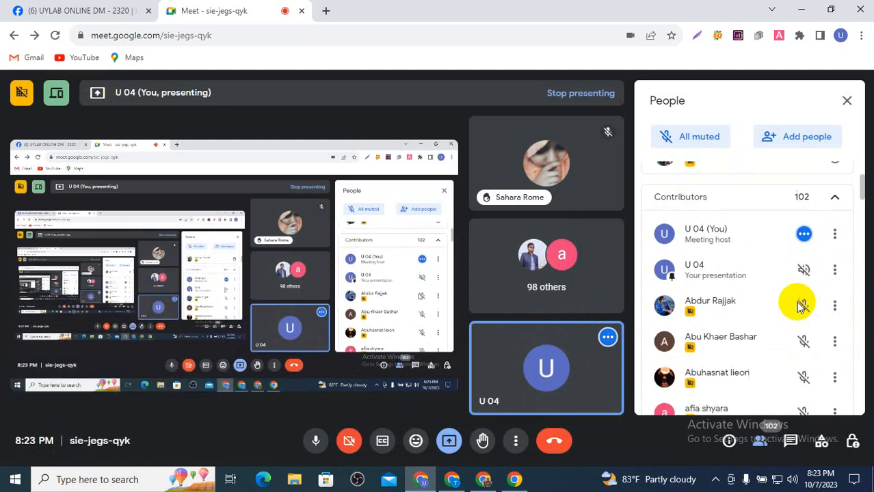
pyautogui.click(834, 295)
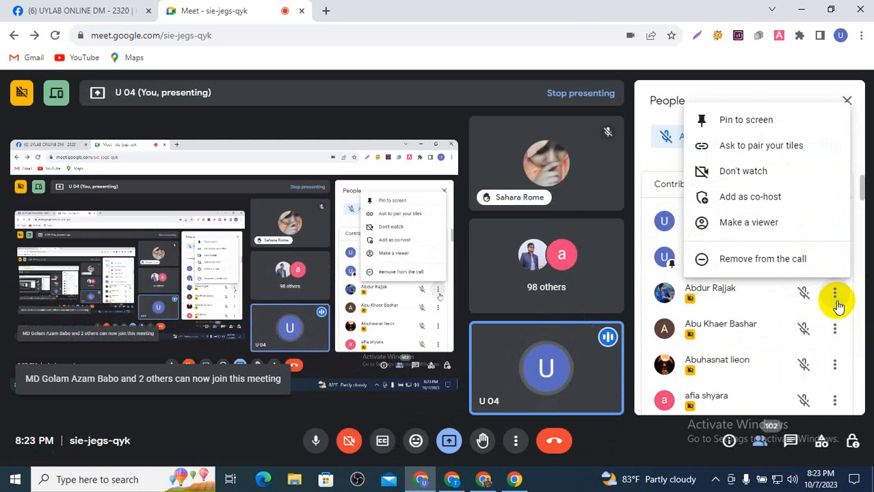
pyautogui.click(694, 430)
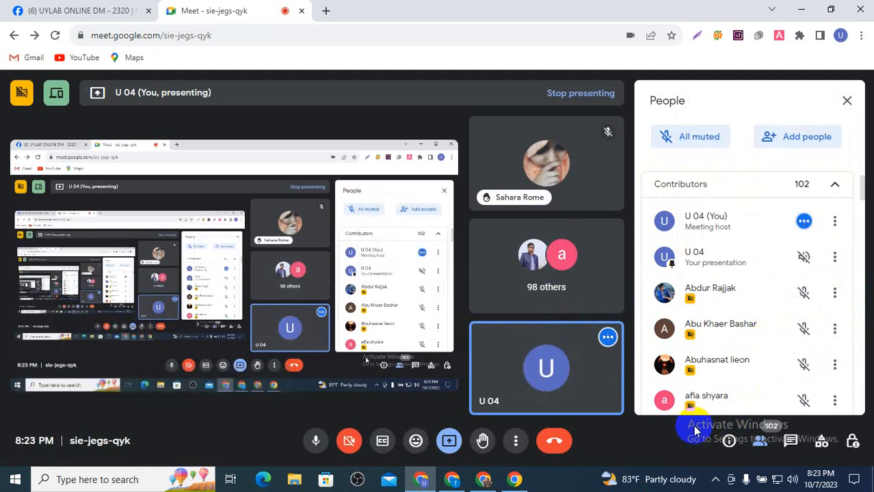
# - Switch back to Ads Manager and compare the Sales objective with the AIDA Buyer's Journey diagram in the StratoServe article
pyautogui.click(482, 480)
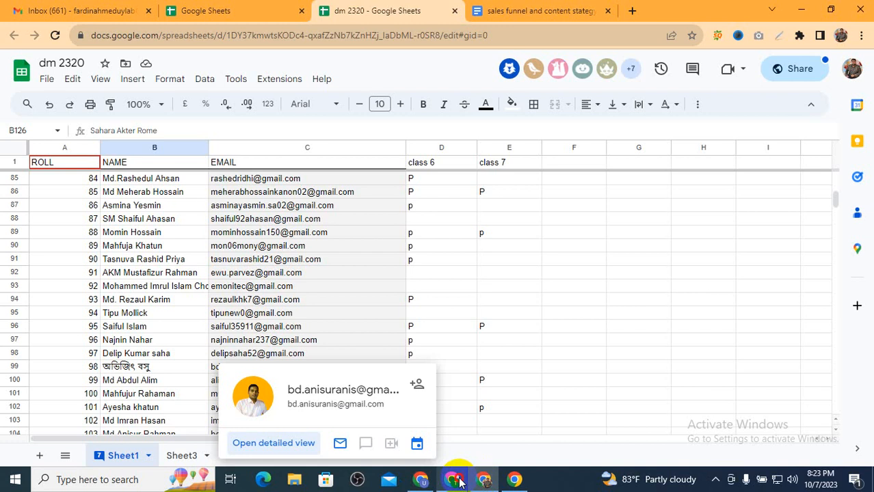
pyautogui.click(456, 481)
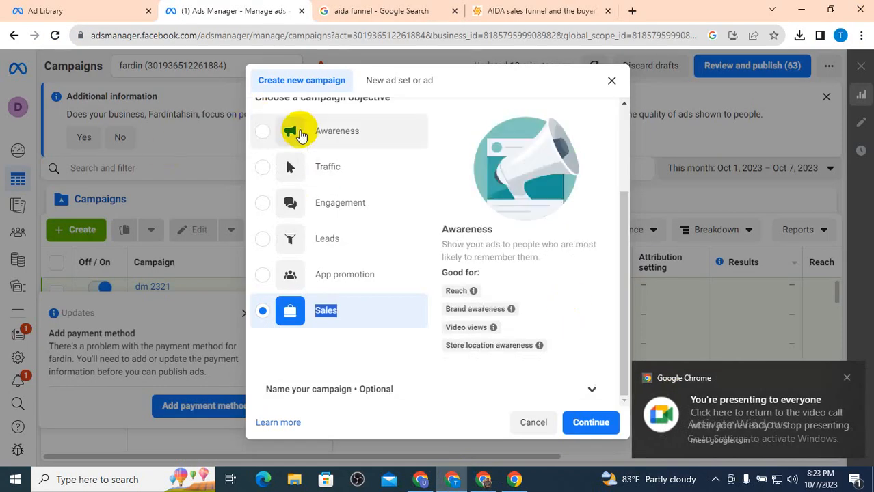
pyautogui.scroll(2, 400, 149)
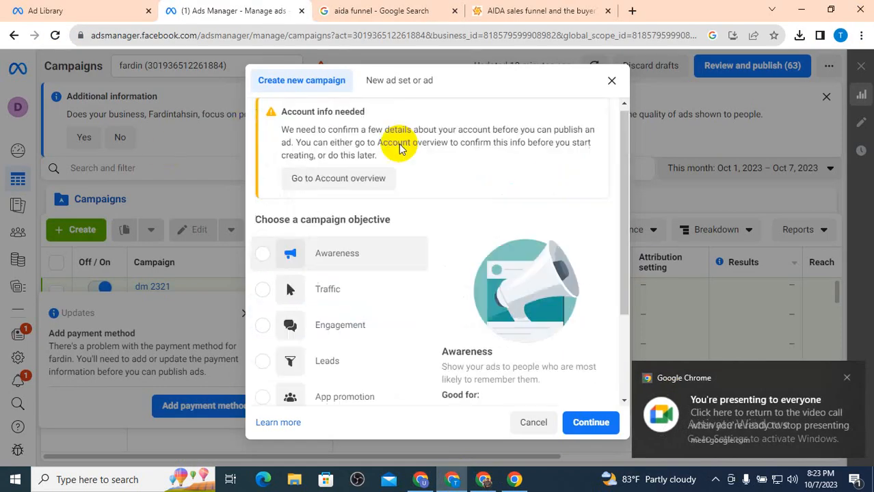
pyautogui.scroll(-2, 425, 318)
pyautogui.click(424, 308)
pyautogui.click(519, 10)
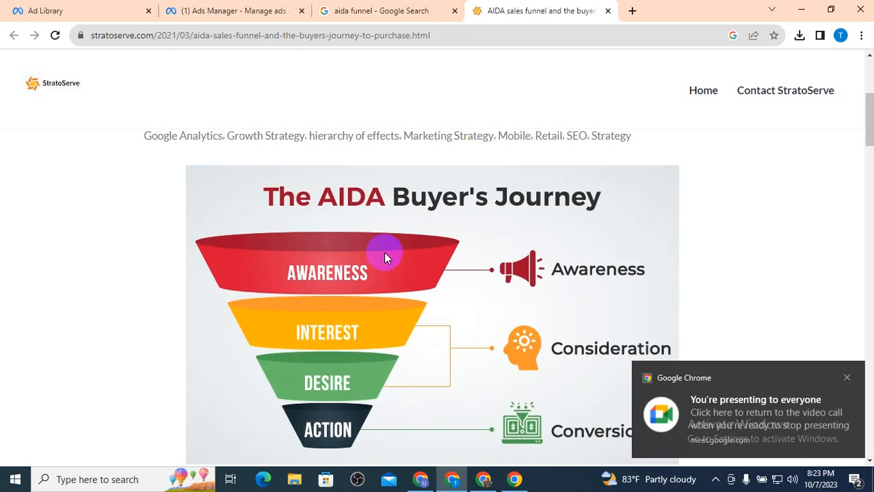
pyautogui.click(226, 10)
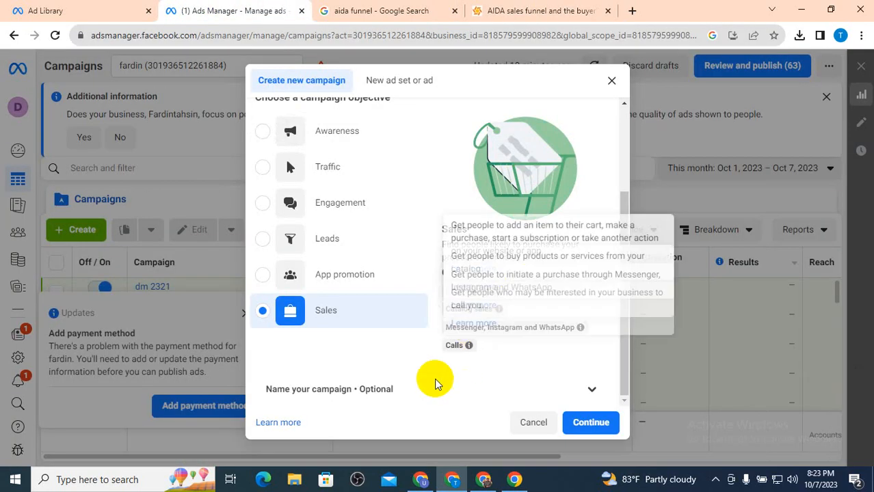
# - Switch to Google Meet and dismiss the raised-hands notification beside the in-call messages
pyautogui.click(419, 480)
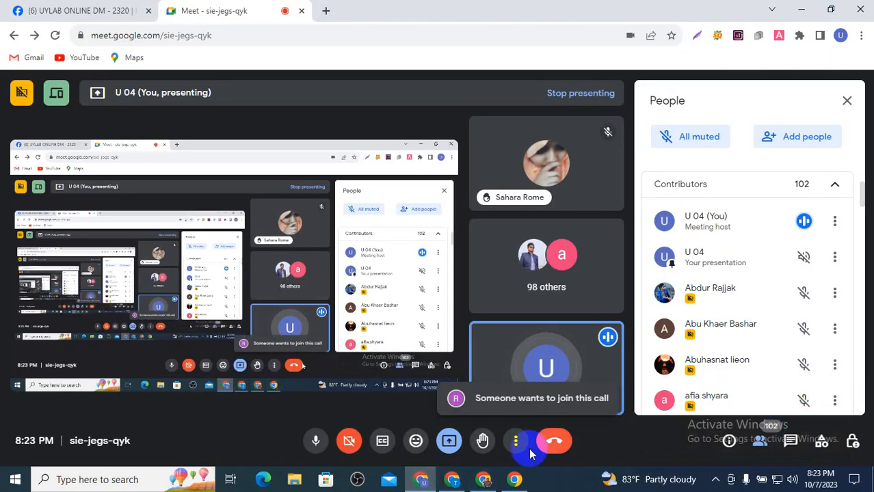
pyautogui.click(713, 475)
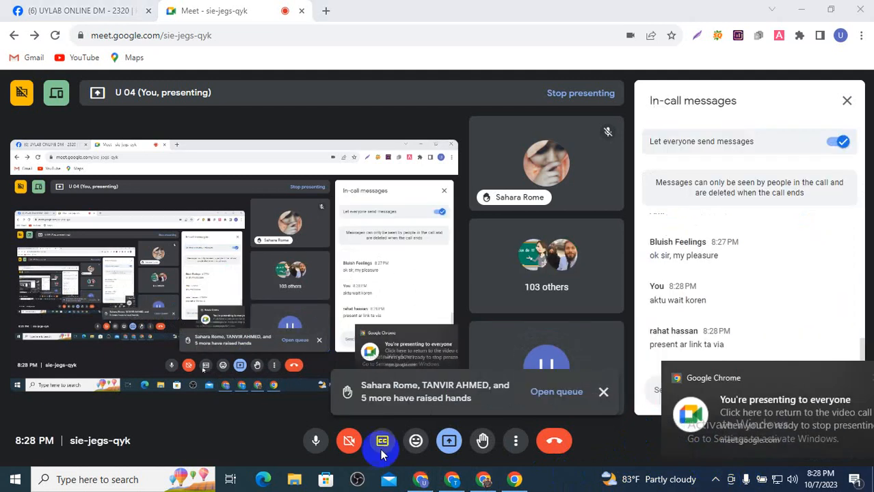
pyautogui.click(602, 391)
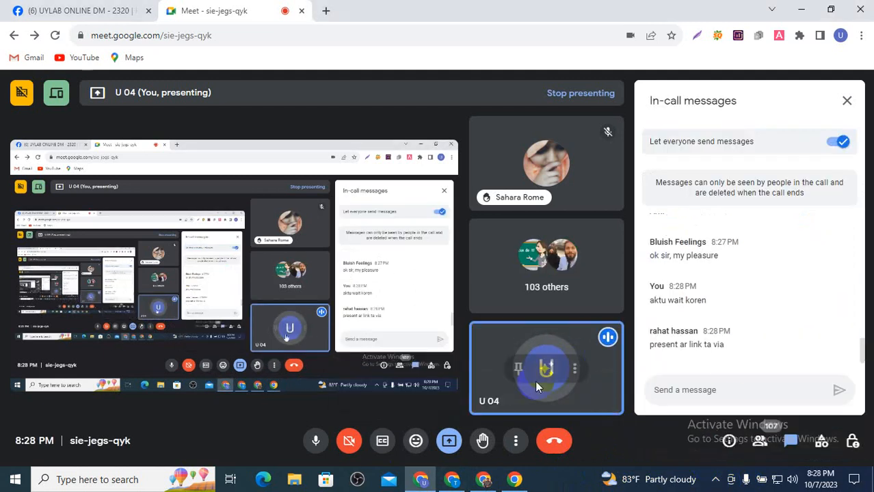
# - Switch to the "sales funnel and content stategy" document in Google Docs and select the top, middle and bottom funnel diagram
pyautogui.click(483, 479)
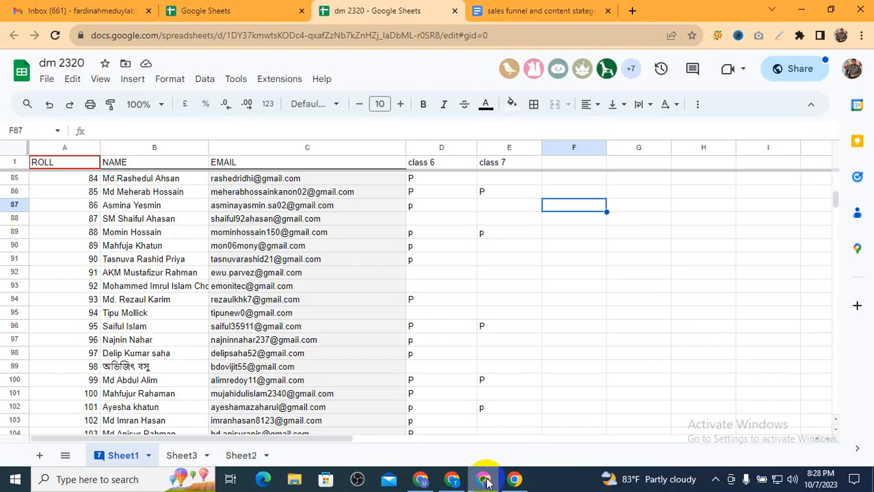
pyautogui.click(553, 9)
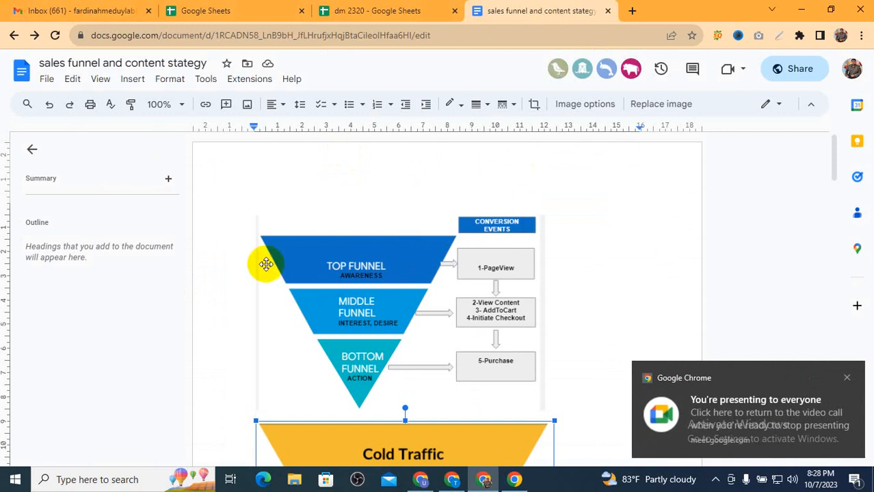
pyautogui.click(387, 299)
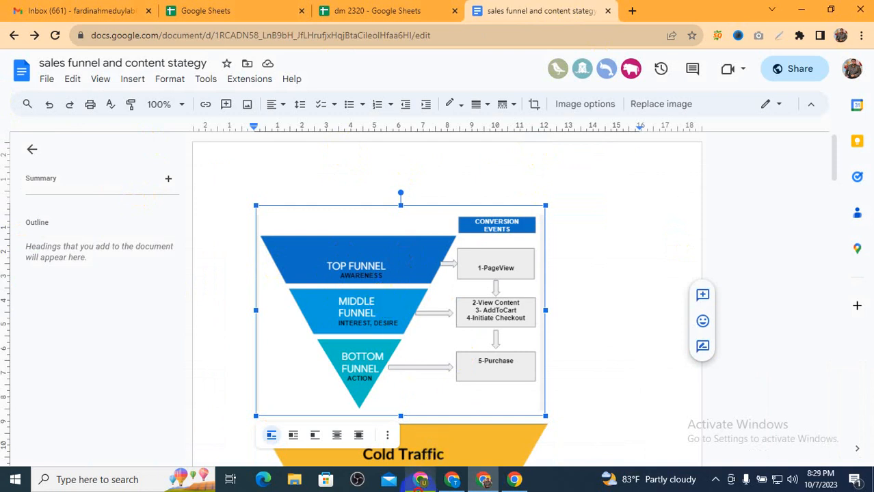
# - Switch to Google Meet, check the microphone's levels in the Windows recording device settings and dismiss the raised-hands notification
pyautogui.click(419, 479)
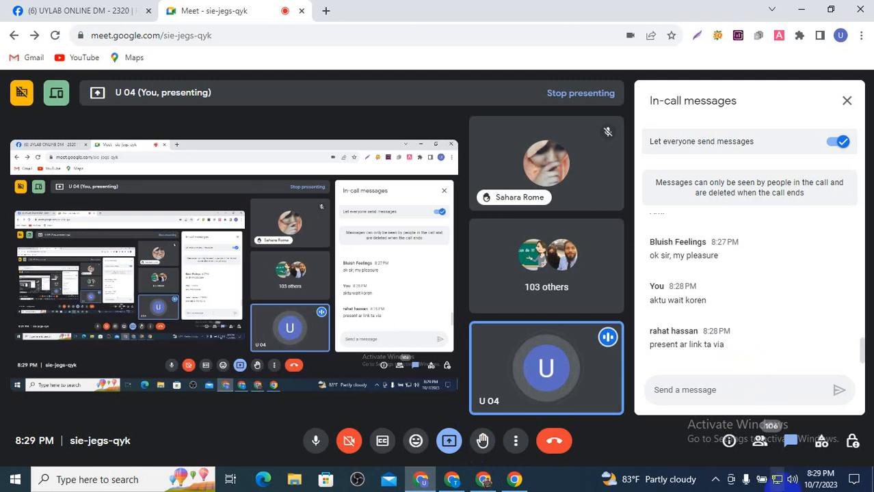
pyautogui.rightClick(792, 479)
pyautogui.click(773, 462)
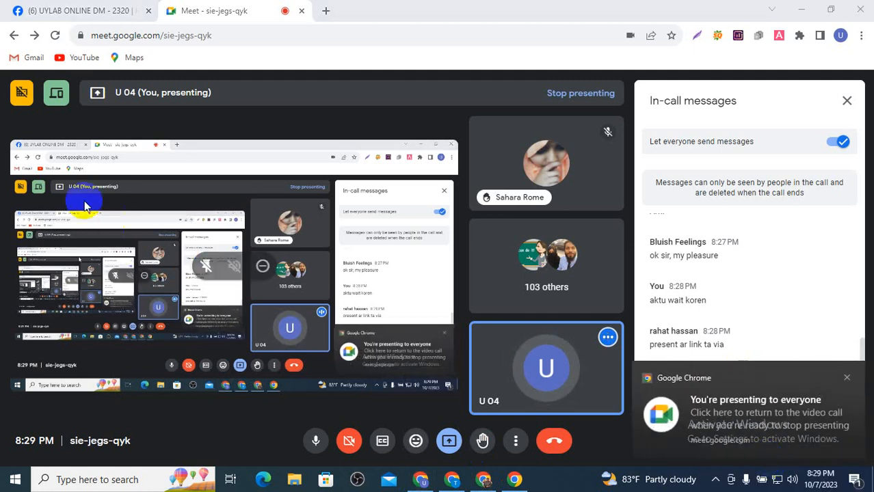
pyautogui.click(162, 131)
pyautogui.doubleClick(220, 176)
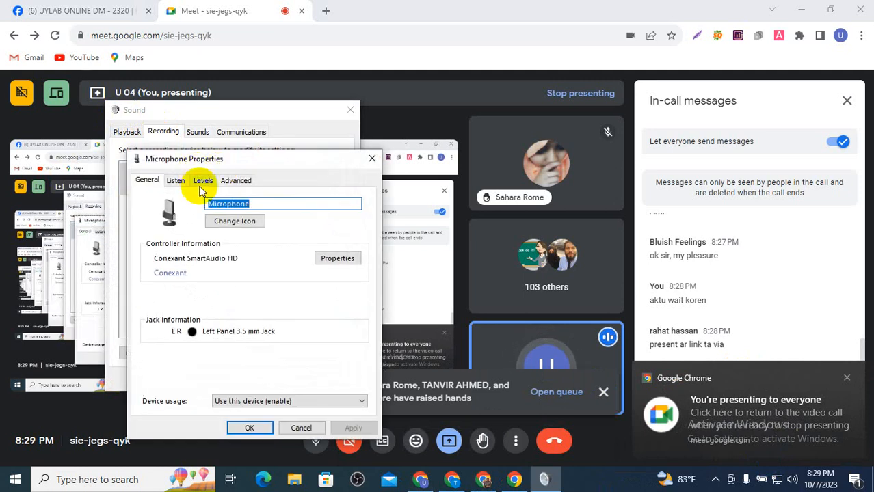
pyautogui.click(203, 180)
pyautogui.click(249, 428)
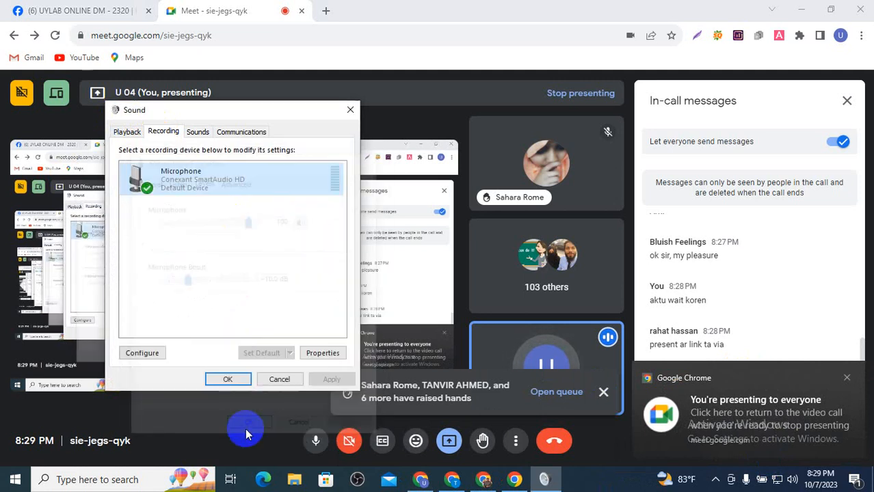
pyautogui.click(222, 377)
pyautogui.click(603, 393)
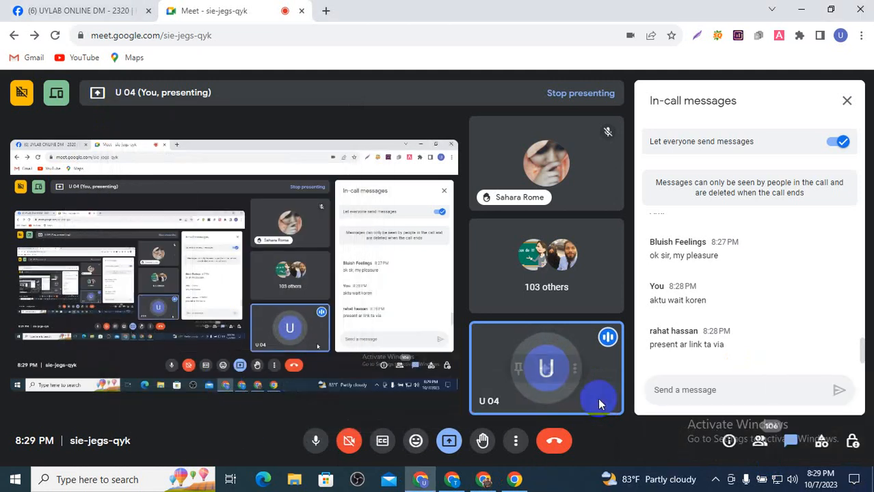
# - Switch back to the sales funnel document and highlight the Traffic and Engagement objectives in the MOFU row
pyautogui.click(451, 481)
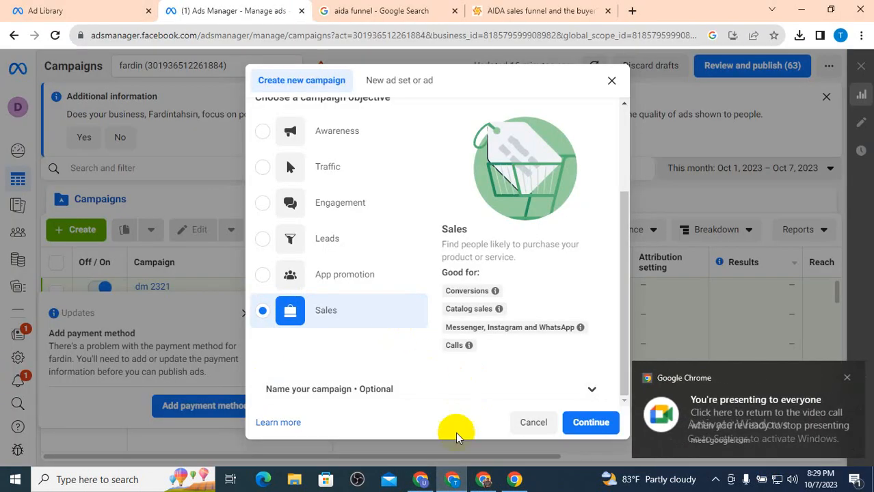
pyautogui.click(483, 479)
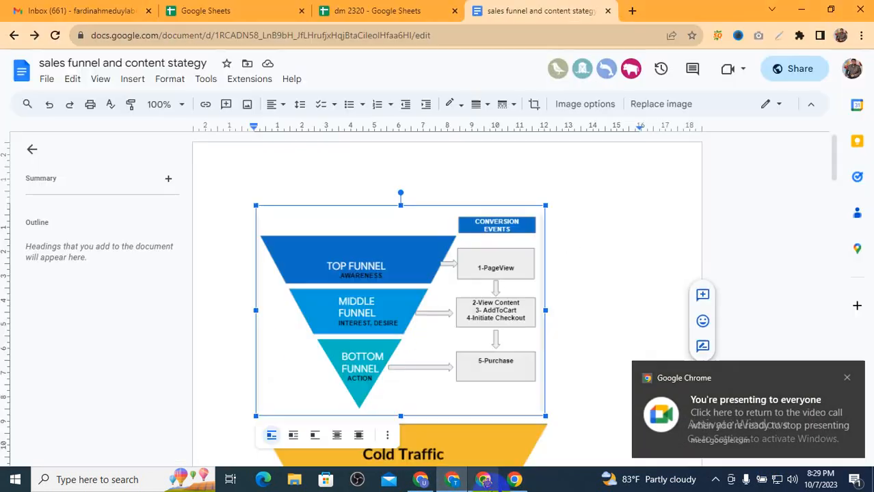
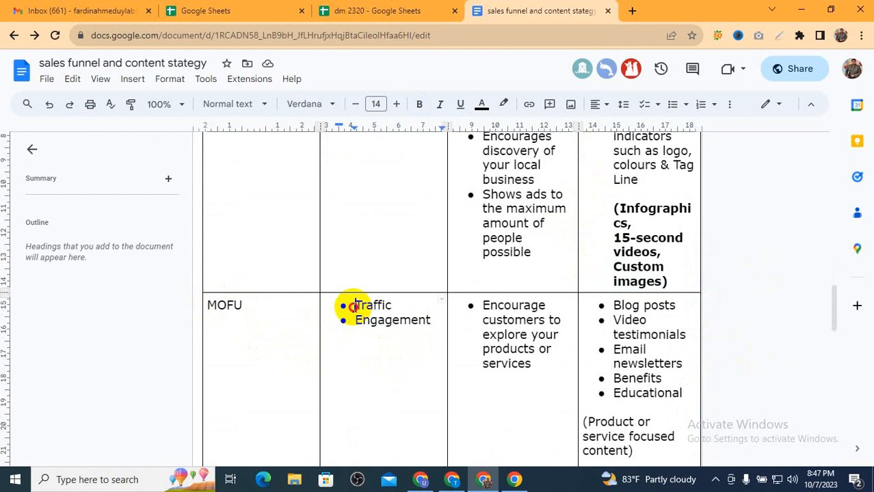
pyautogui.moveTo(354, 308); pyautogui.dragTo(429, 323)
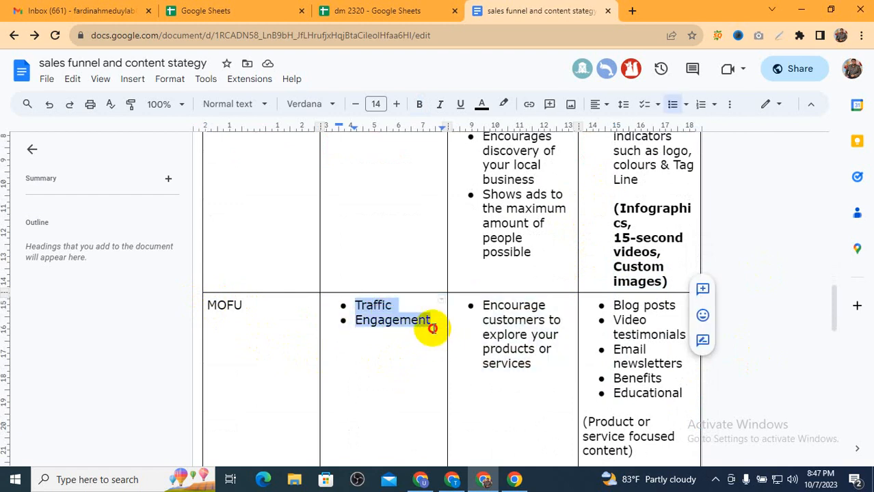
pyautogui.click(429, 323)
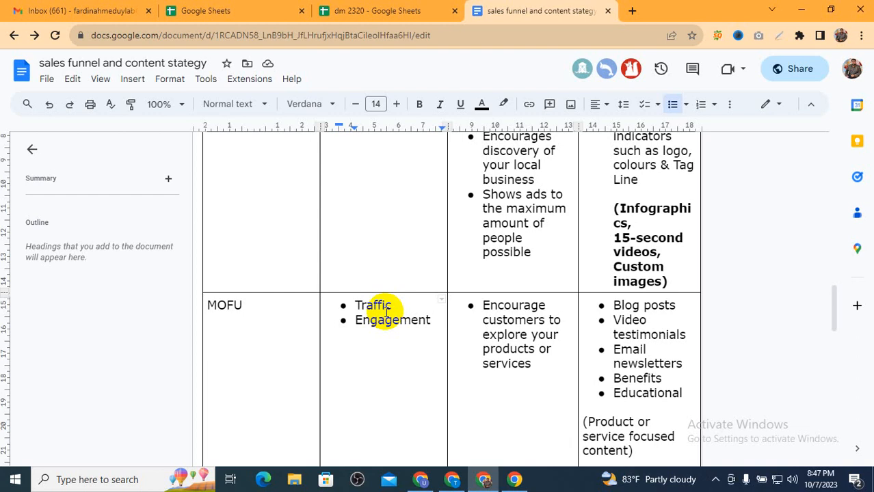
# - Highlight the "When to use" column heading and compare that column's entries for the TOFU and MOFU rows
pyautogui.scroll(3, 386, 312)
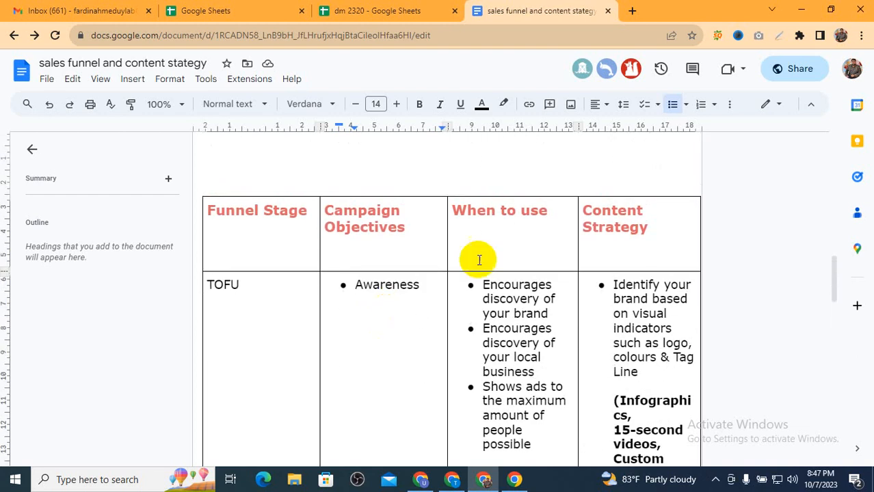
pyautogui.doubleClick(551, 210)
pyautogui.click(490, 225)
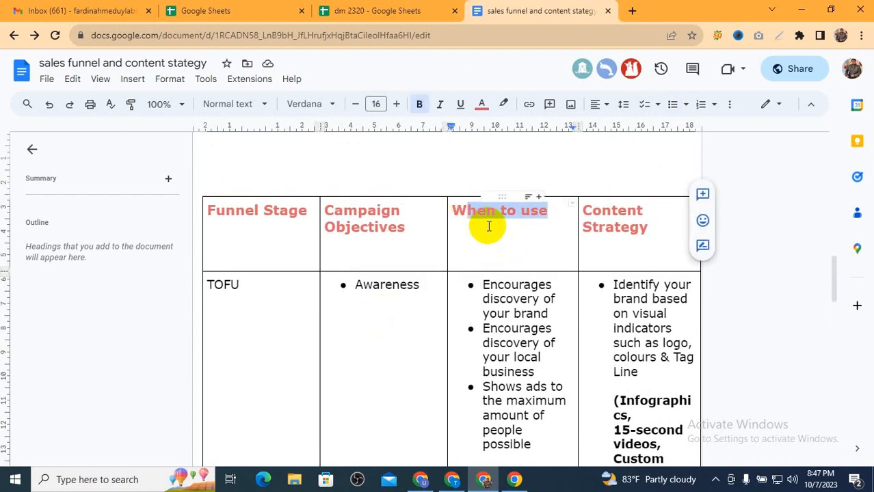
pyautogui.scroll(-3, 560, 222)
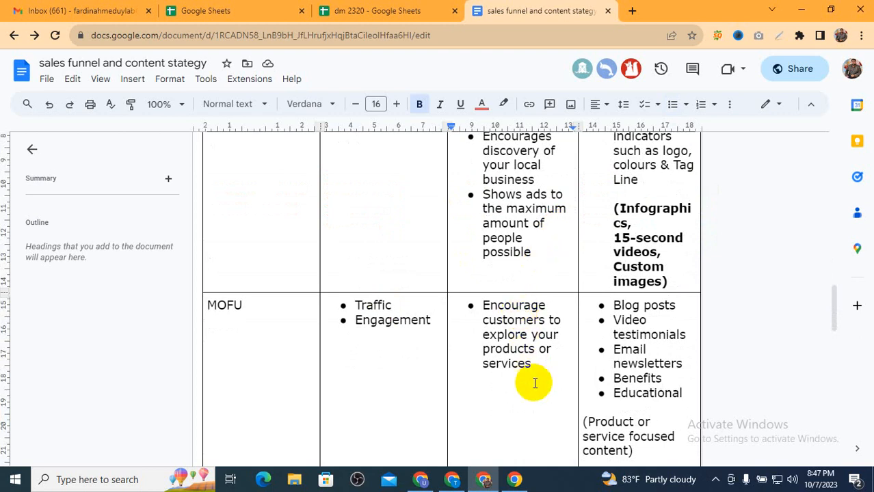
pyautogui.scroll(2, 530, 381)
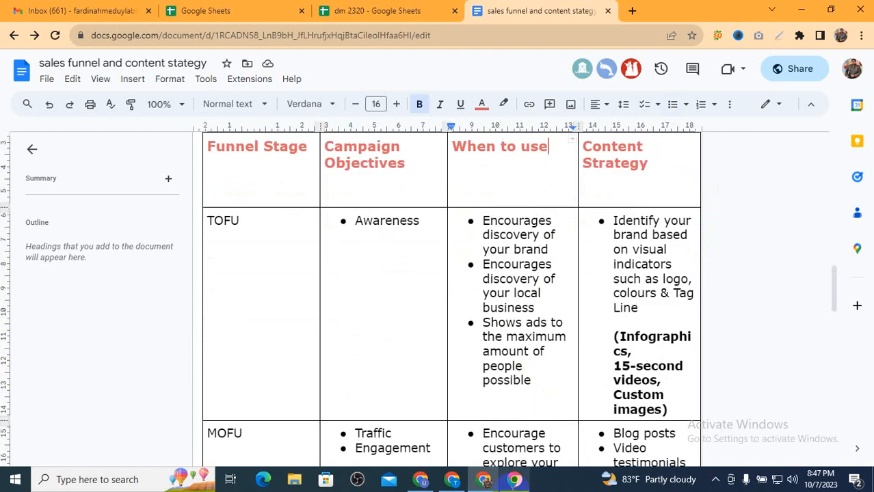
pyautogui.scroll(-2, 504, 335)
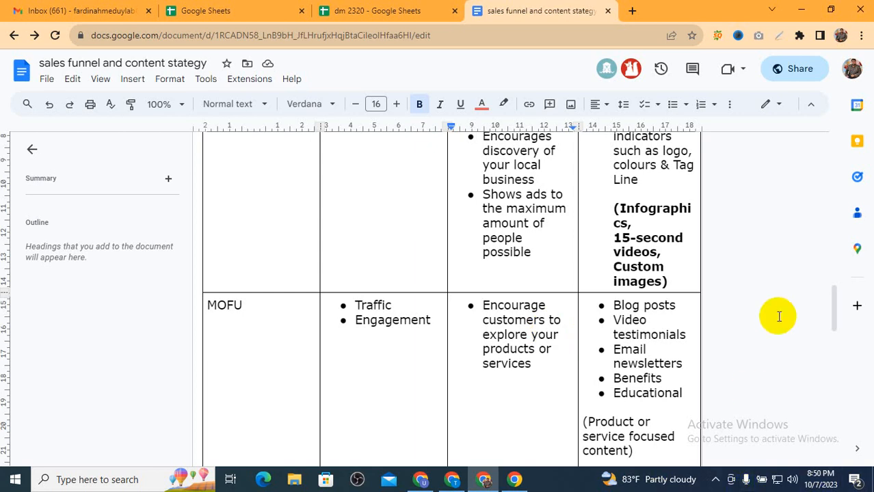
# - Highlight all the "When to use" bullet points in the TOFU row, then clear the selection
pyautogui.scroll(2, 482, 259)
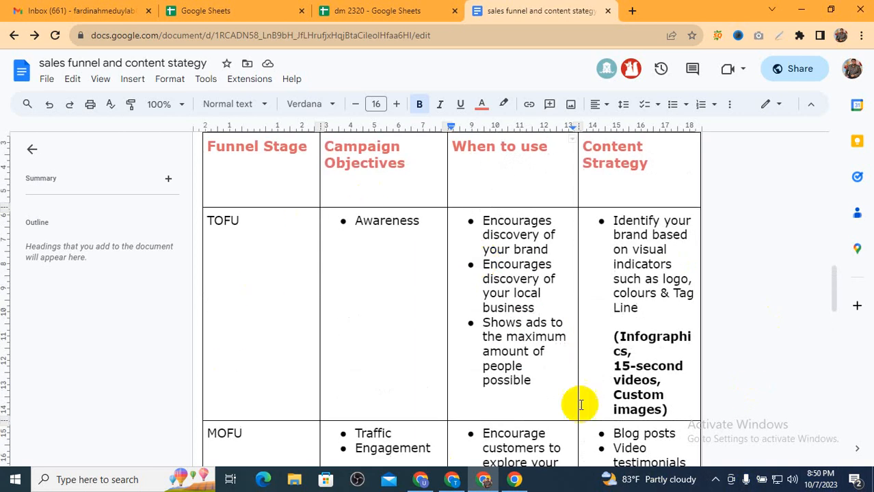
pyautogui.moveTo(476, 220); pyautogui.dragTo(570, 379)
pyautogui.click(570, 380)
# - Highlight the BOFU stage name and its App promotion objective in the funnel table
pyautogui.scroll(-10, 570, 380)
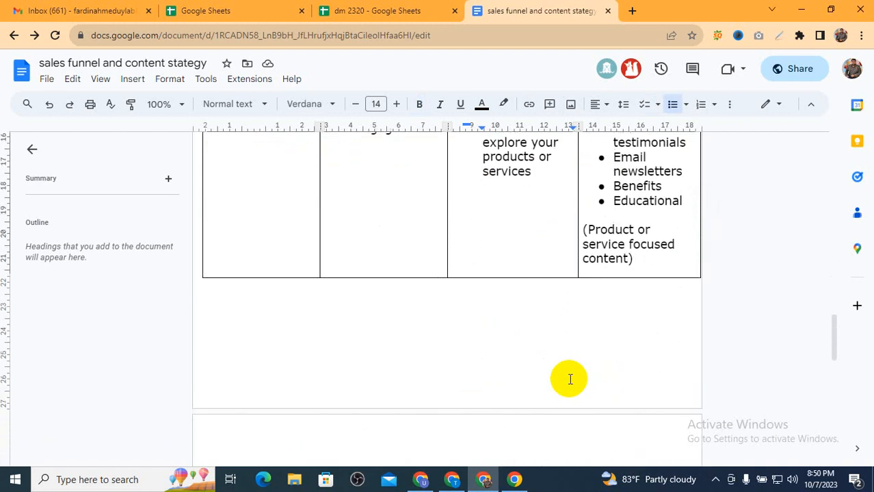
pyautogui.click(259, 303)
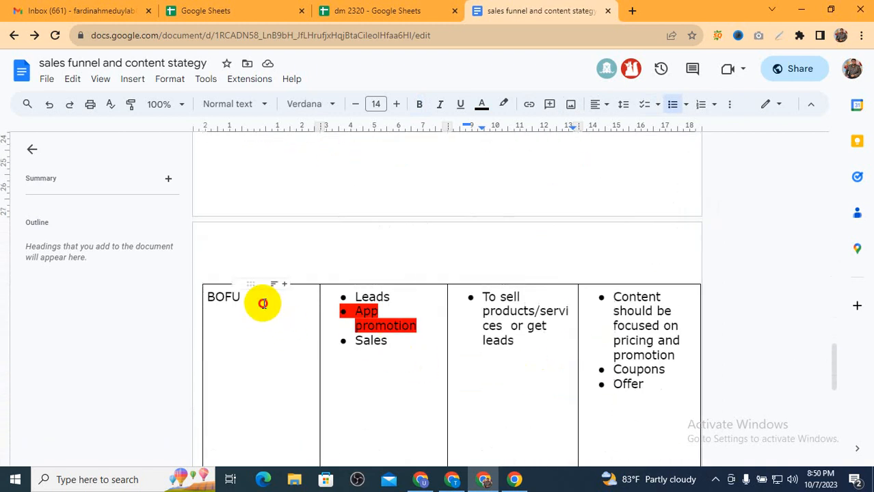
pyautogui.moveTo(240, 298); pyautogui.dragTo(201, 297)
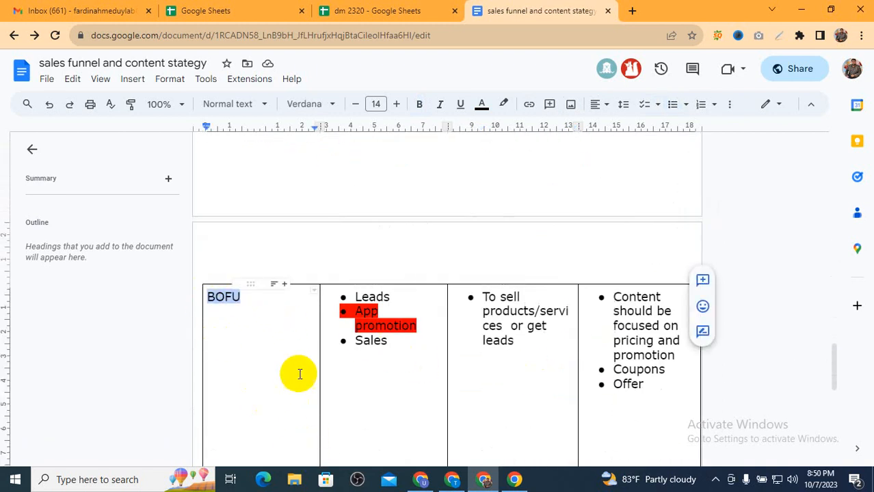
pyautogui.click(300, 352)
pyautogui.moveTo(352, 311); pyautogui.dragTo(394, 316)
pyautogui.doubleClick(425, 327)
pyautogui.click(425, 319)
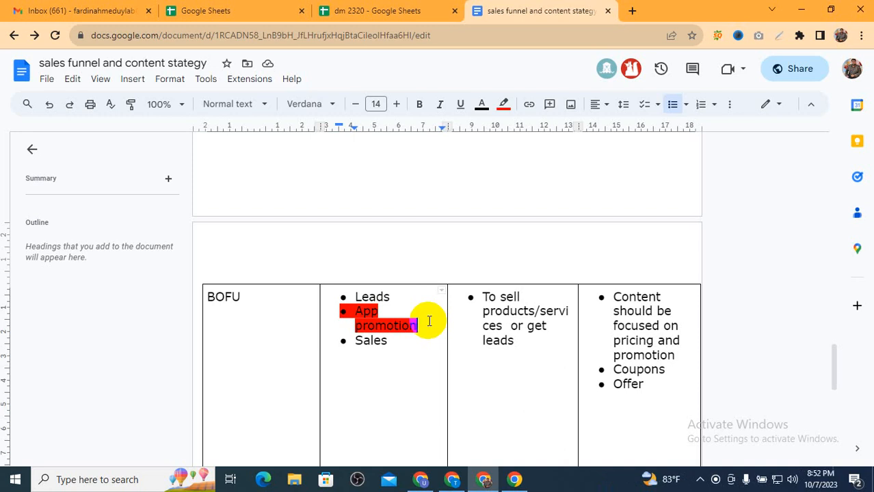
# - Highlight the Leads objective in the BOFU row and the matching word "leads" in its "When to use" cell
pyautogui.moveTo(516, 340); pyautogui.dragTo(482, 340)
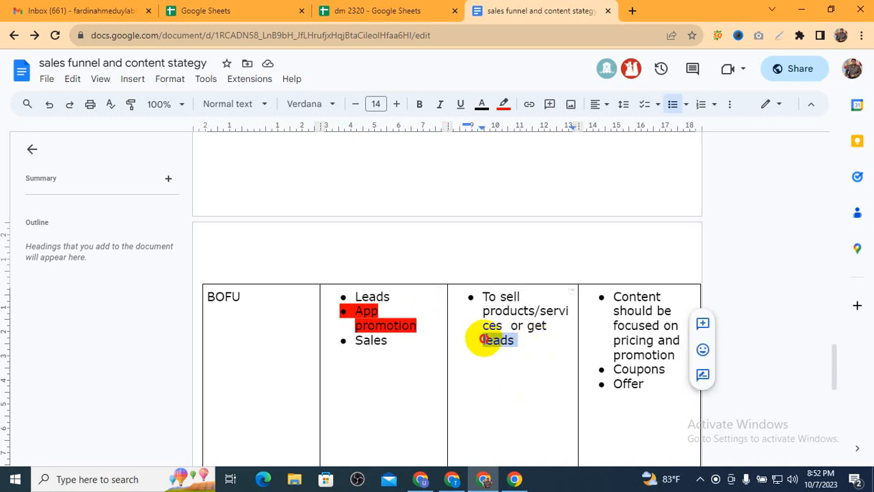
pyautogui.moveTo(390, 297); pyautogui.dragTo(331, 287)
pyautogui.moveTo(536, 344); pyautogui.dragTo(456, 343)
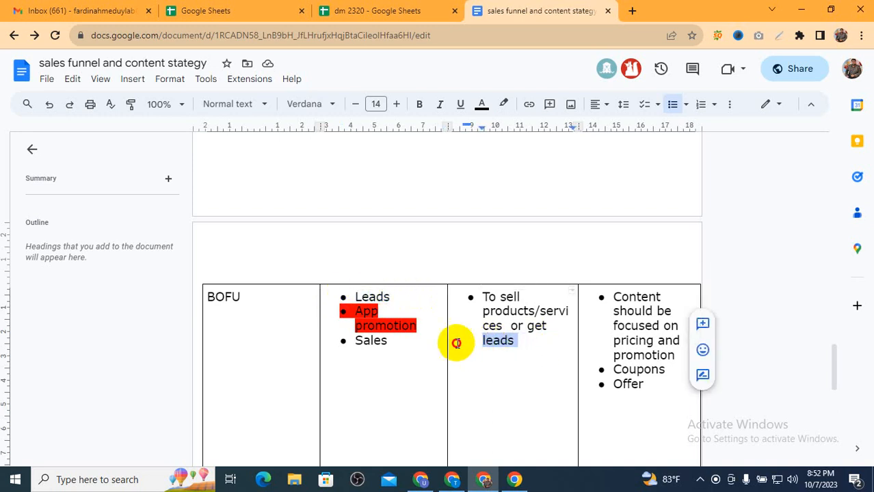
pyautogui.click(522, 365)
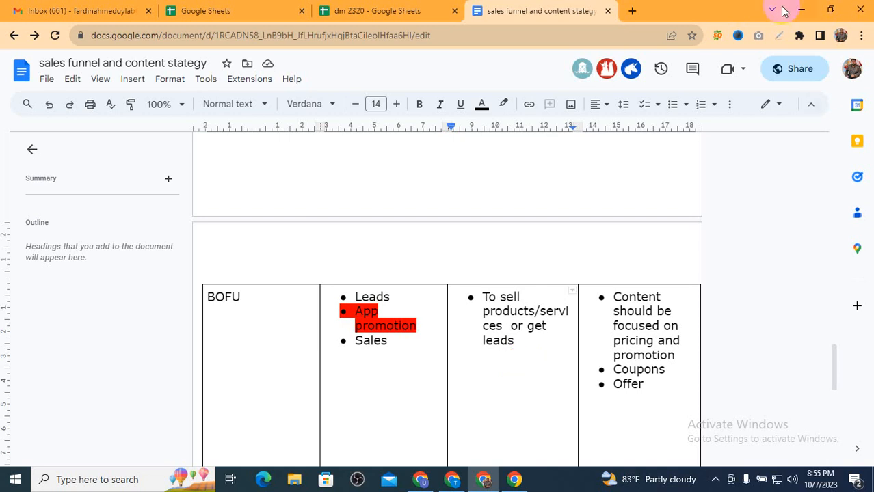
# - Switch to Google Meet, admit the waiting participant to the meeting and dismiss the remaining notification
pyautogui.moveTo(420, 479)
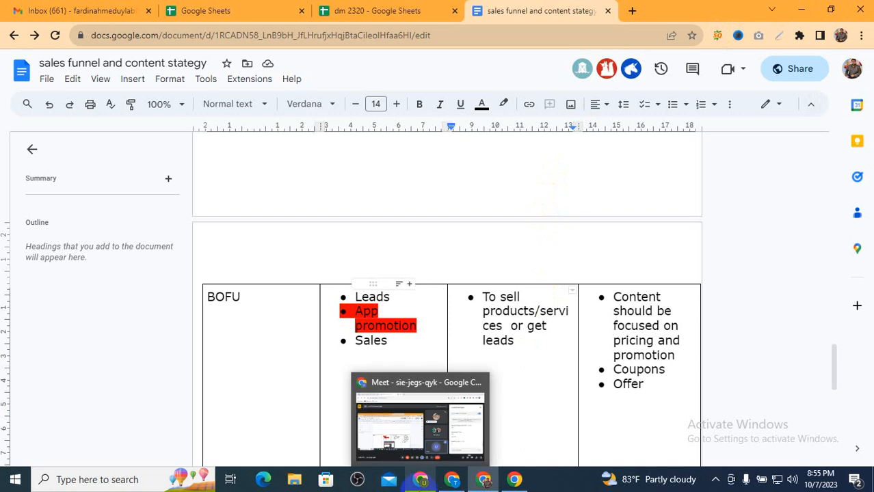
pyautogui.click(402, 417)
pyautogui.click(483, 443)
pyautogui.click(603, 392)
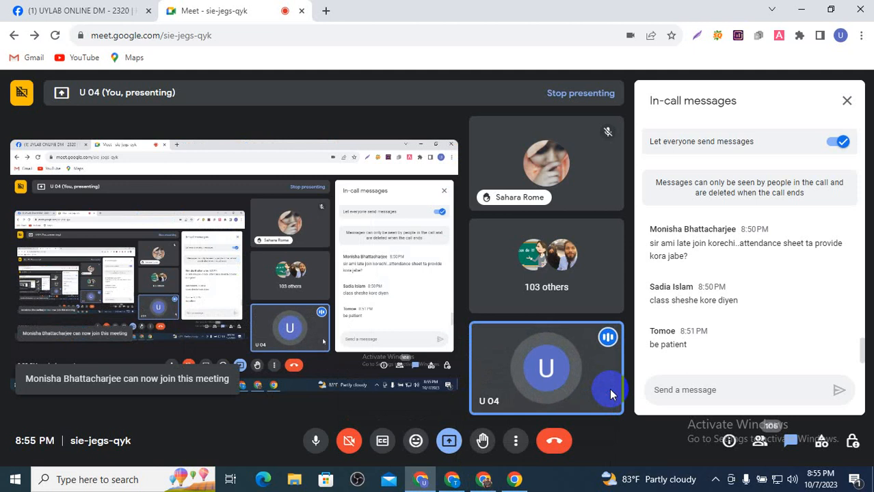
# - Switch back to the sales funnel document, dismiss the presenting notification and review the funnel table from TOFU to BOFU
pyautogui.click(484, 480)
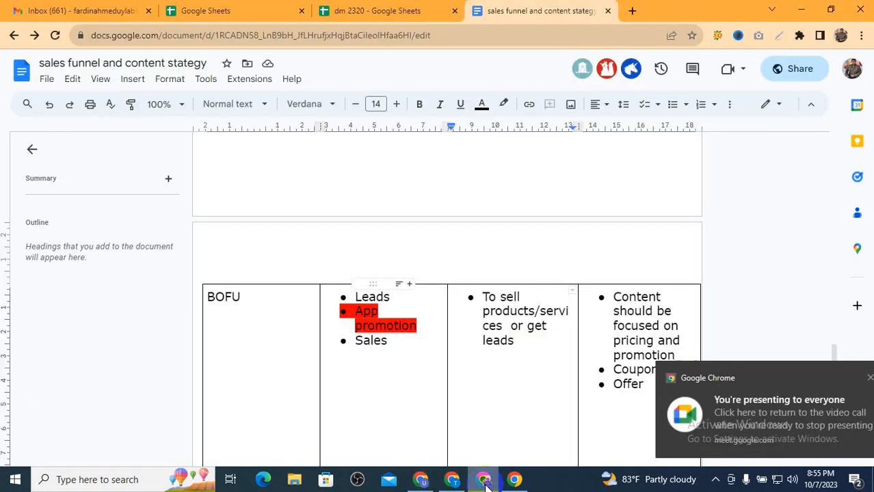
pyautogui.scroll(10, 530, 293)
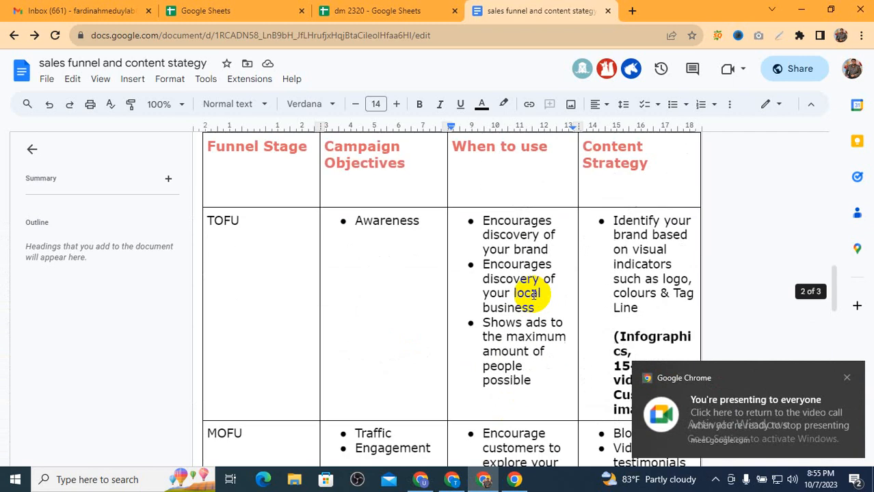
pyautogui.click(848, 378)
pyautogui.scroll(3, 411, 274)
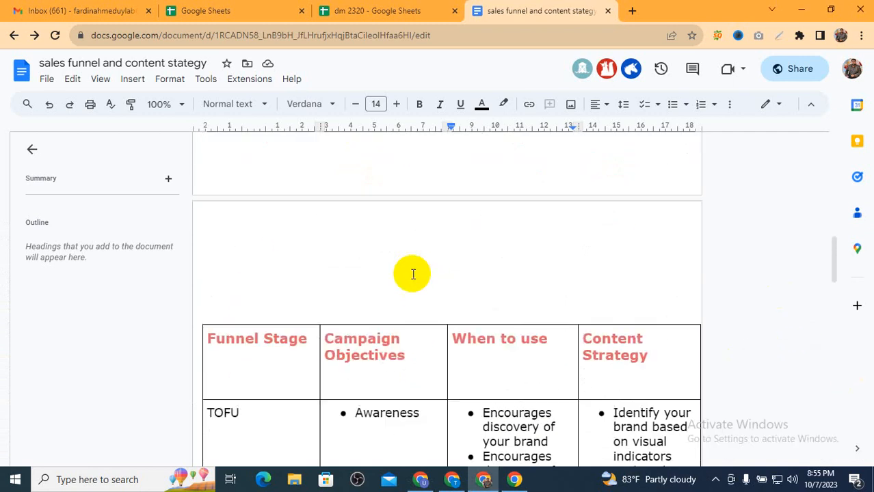
pyautogui.scroll(-15, 413, 274)
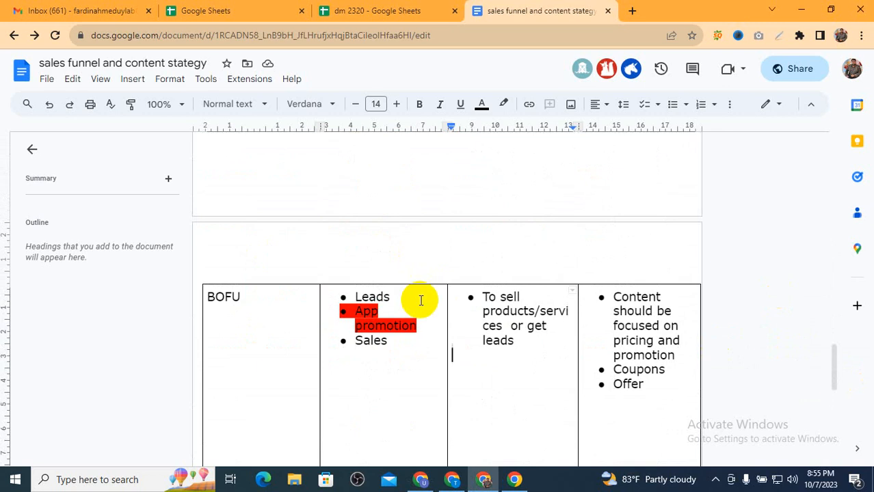
# - Check the in-call messages in Google Meet and return to the sales funnel document
pyautogui.click(426, 485)
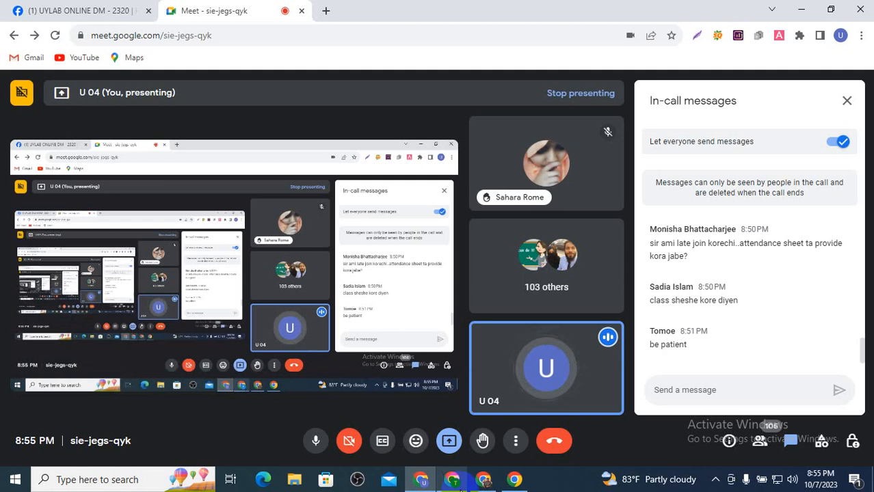
pyautogui.moveTo(462, 490)
pyautogui.click(451, 430)
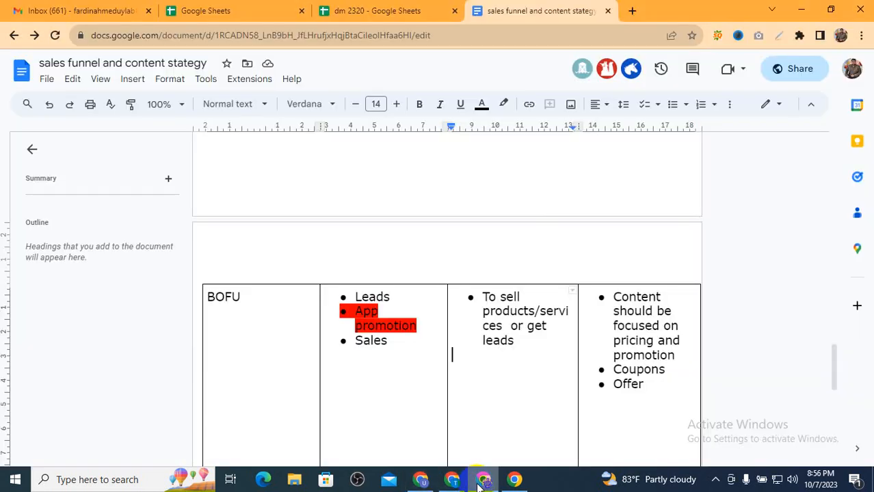
# - Open the sharing settings of the "sales funnel and content stategy" document and copy its link
pyautogui.scroll(-1, 412, 307)
pyautogui.scroll(15, 413, 307)
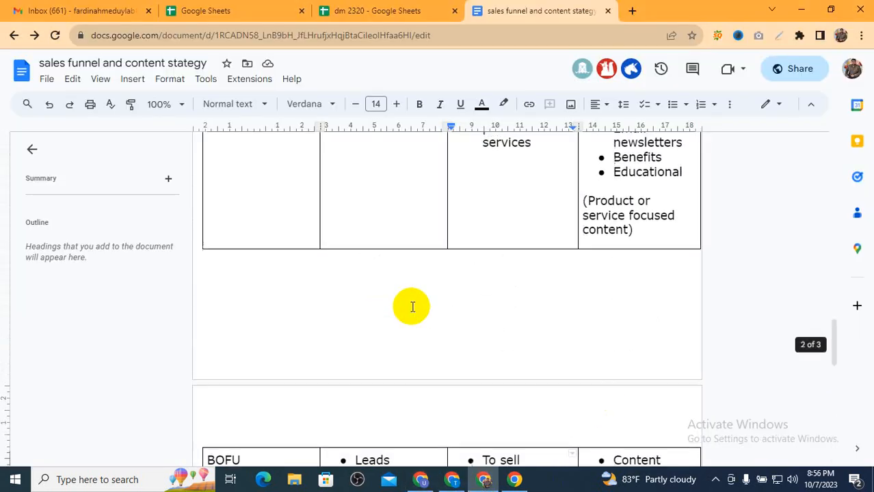
pyautogui.scroll(2, 411, 306)
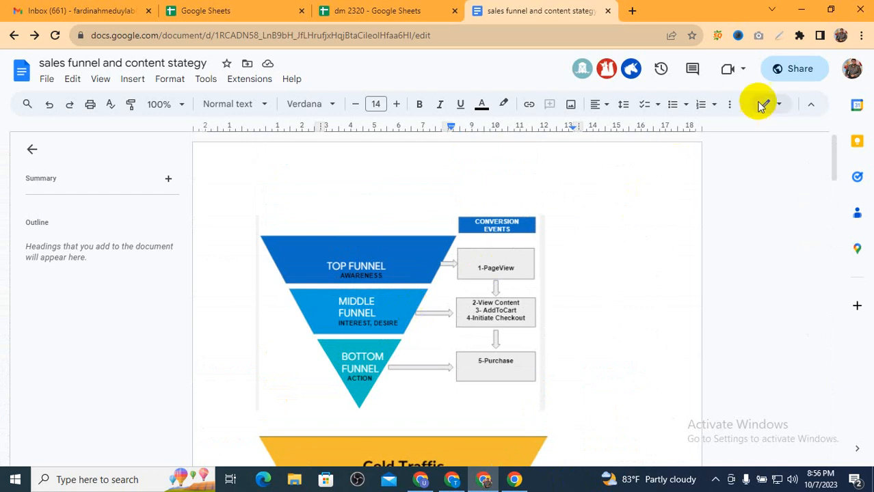
pyautogui.click(768, 71)
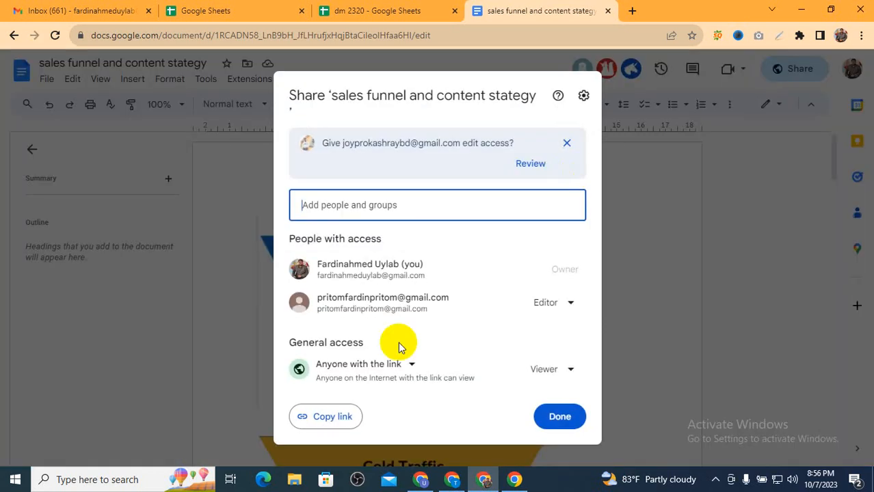
pyautogui.click(319, 425)
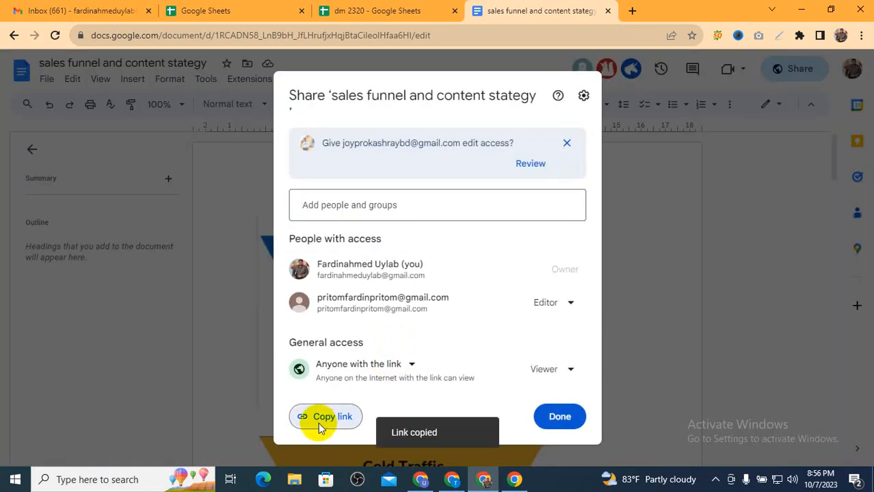
# - Switch to the UYLAB ONLINE DM - 2320 Facebook group and publish a post with the text "funnel" and the copied document link
pyautogui.click(416, 481)
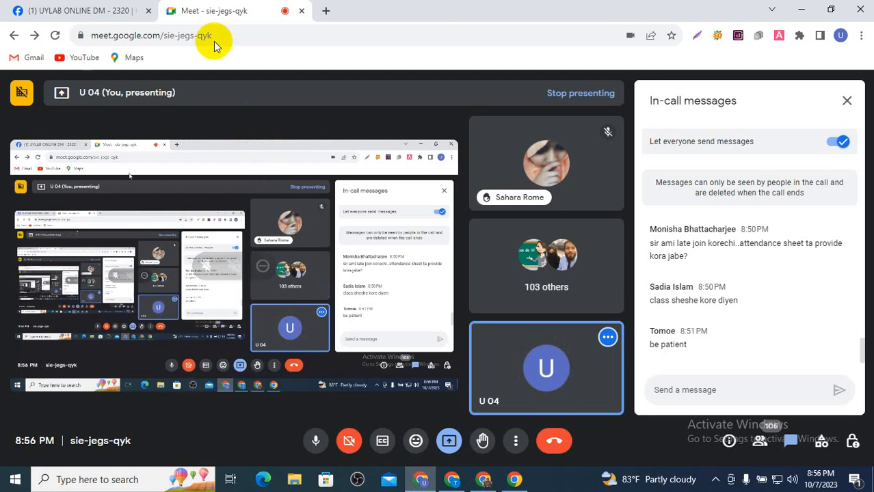
pyautogui.click(117, 9)
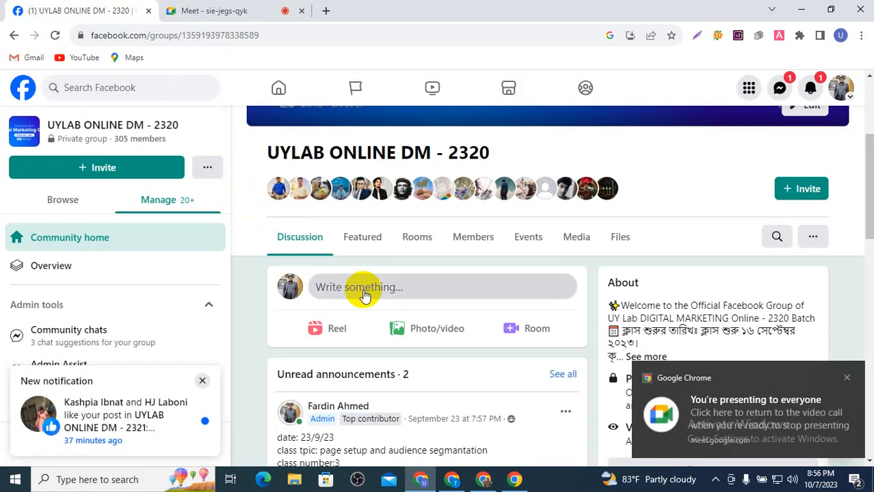
pyautogui.click(363, 292)
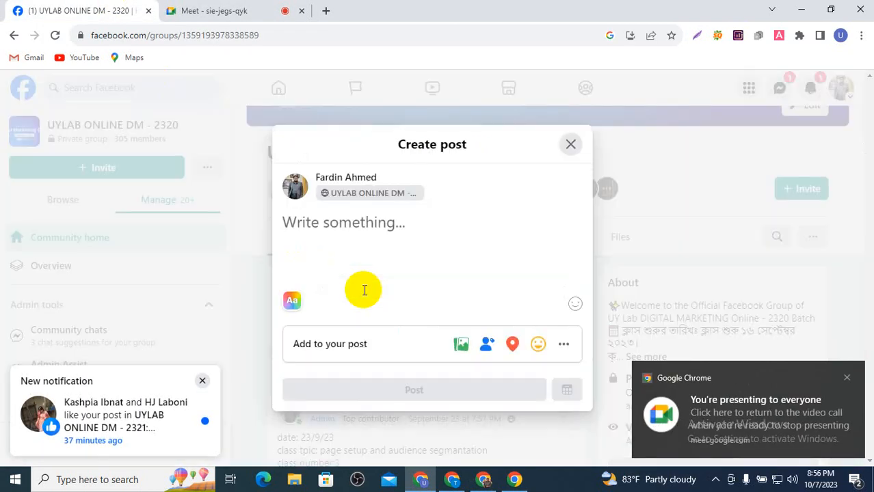
pyautogui.write('fu')
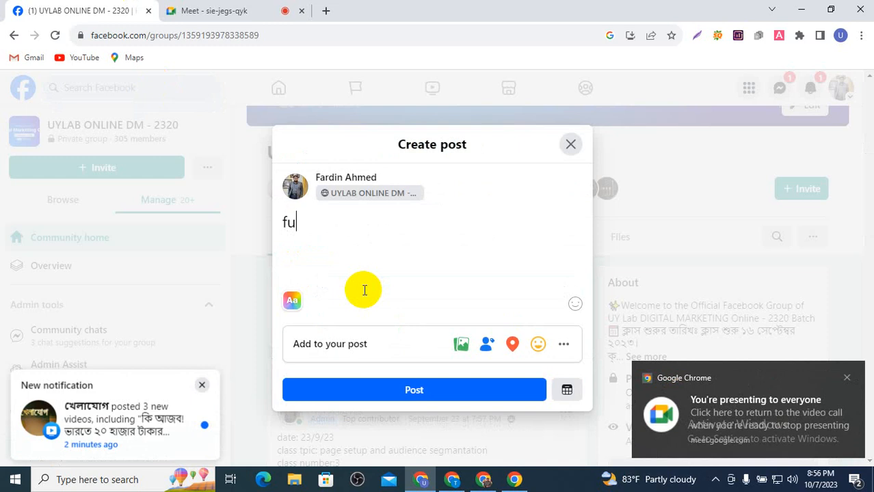
pyautogui.write('nnel')
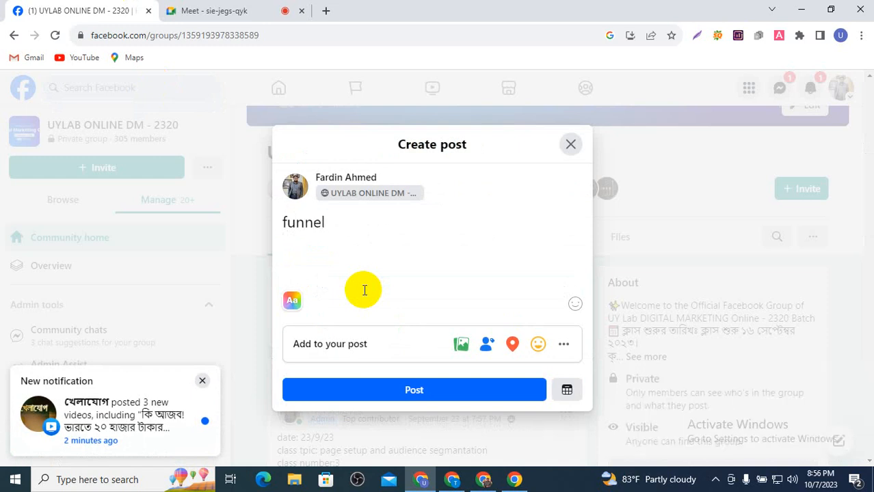
pyautogui.hotkey('ctrl', 'v')
pyautogui.click(403, 405)
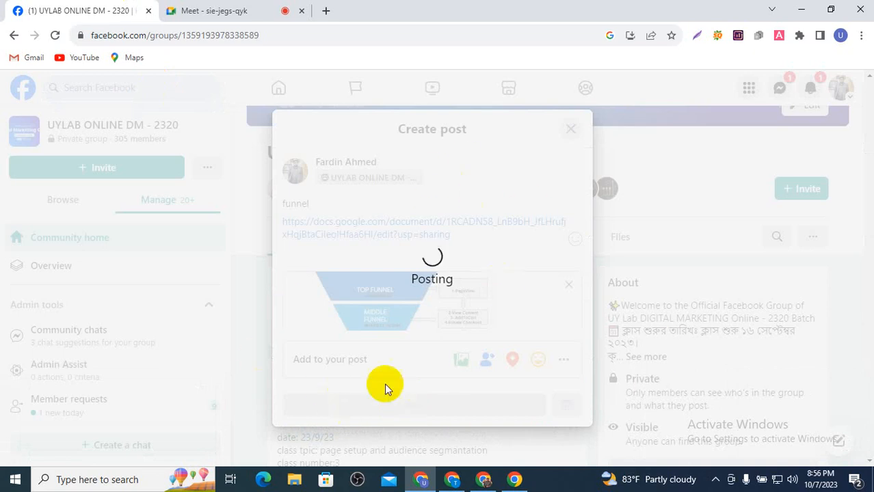
pyautogui.scroll(-3, 396, 322)
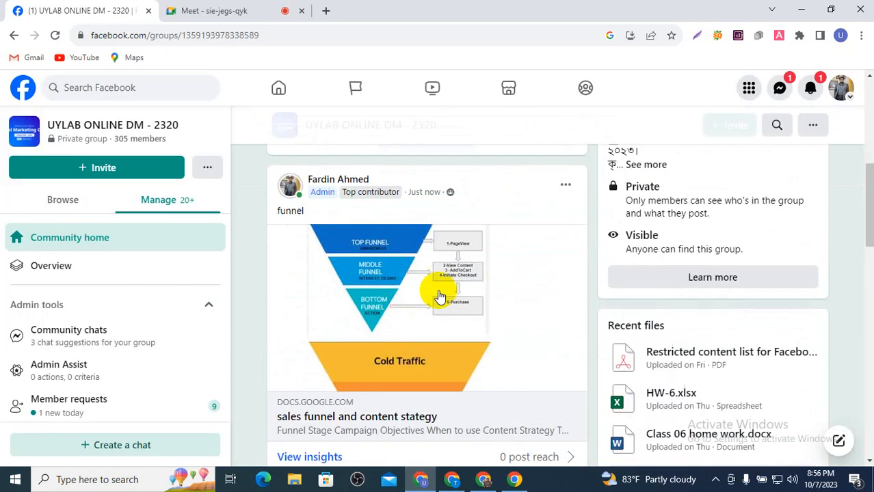
pyautogui.click(848, 393)
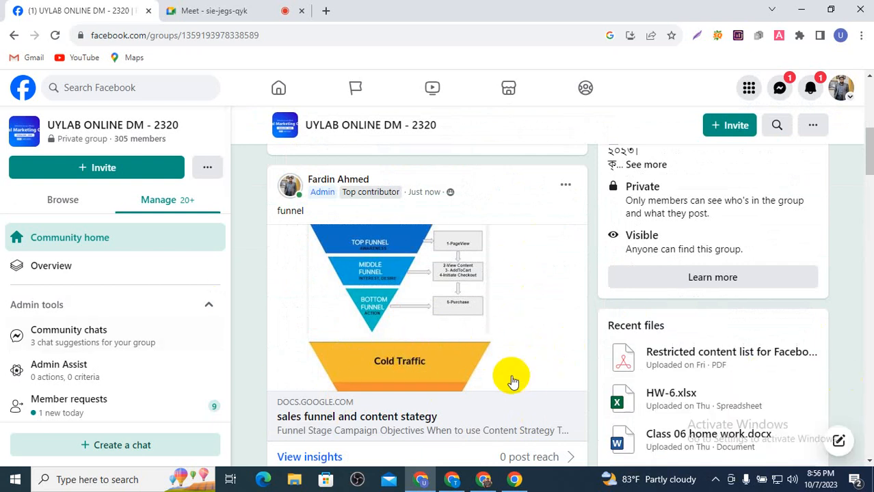
# - Switch to the Ads Manager browser window and close the AIDA sales funnel article and the "aida funnel" search page
pyautogui.click(452, 480)
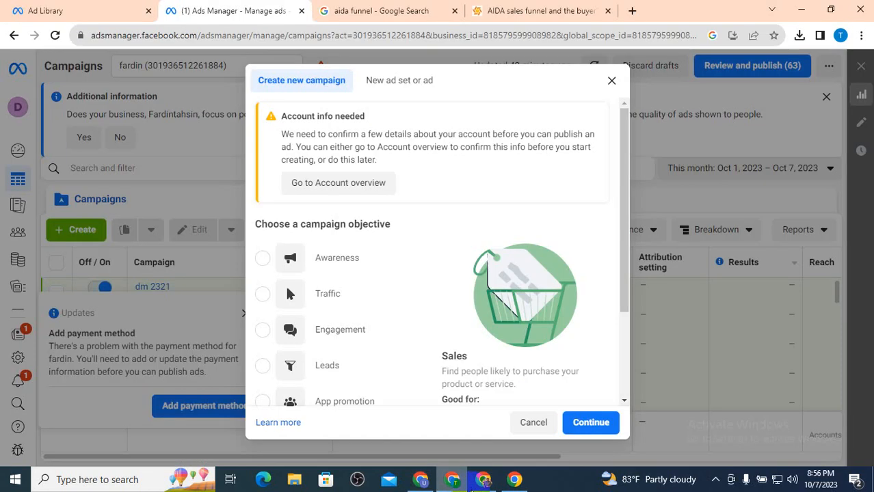
pyautogui.click(582, 10)
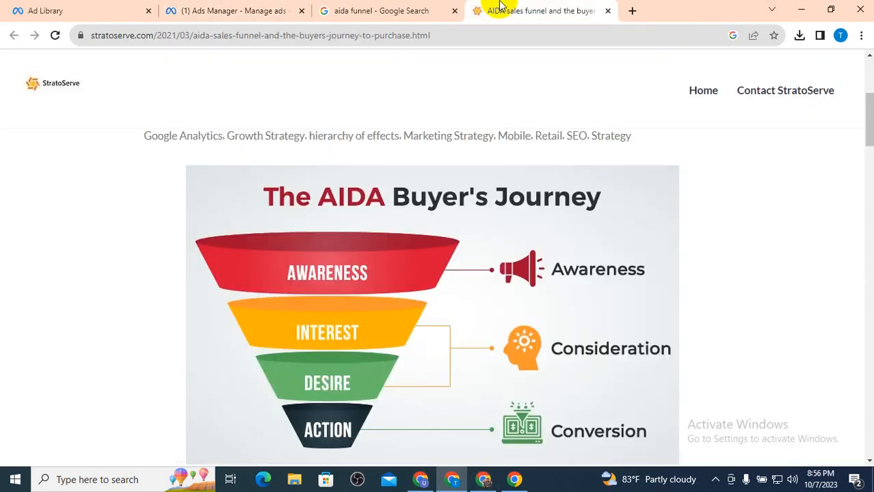
pyautogui.click(607, 10)
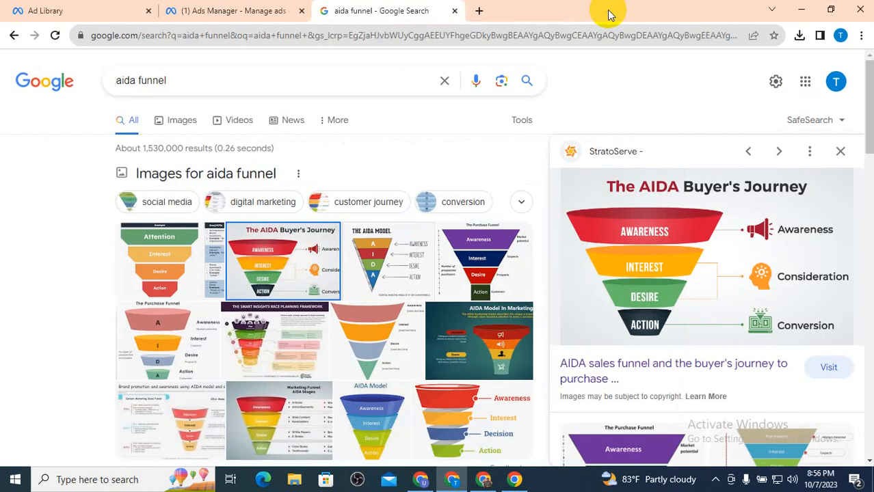
pyautogui.click(455, 11)
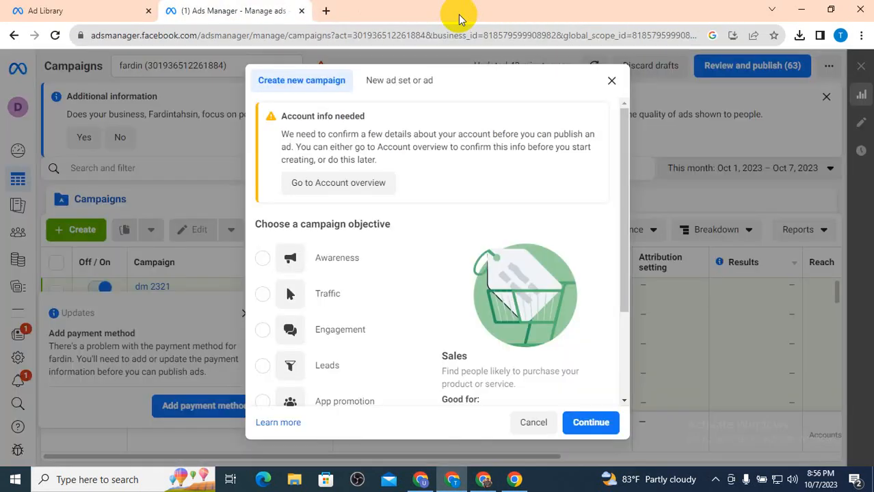
# - Close the sharing dialog in the sales funnel document and return to Ads Manager
pyautogui.click(484, 481)
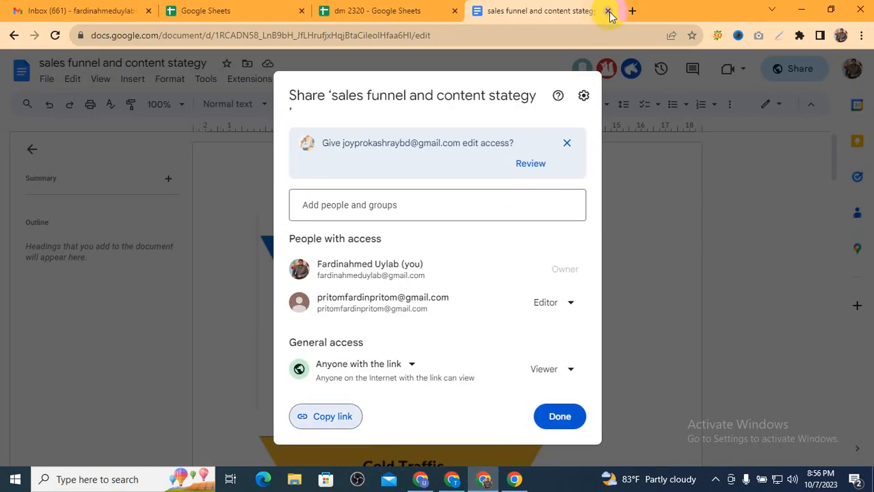
pyautogui.click(723, 252)
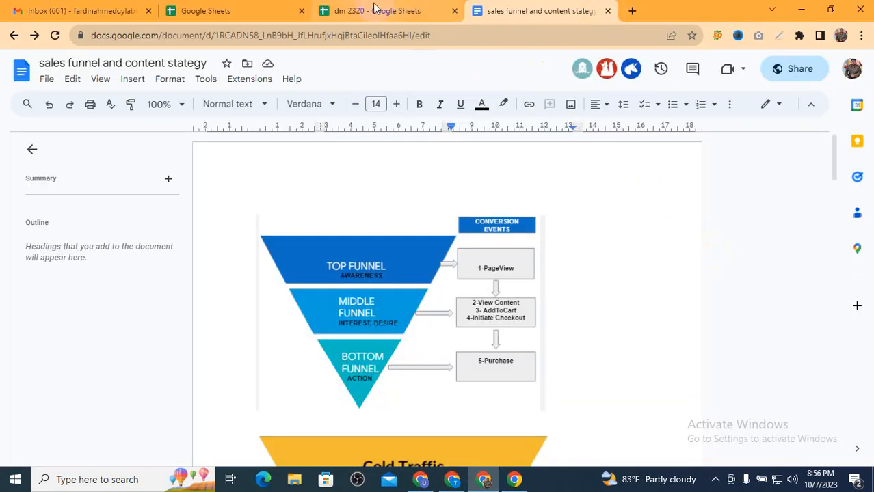
pyautogui.click(483, 481)
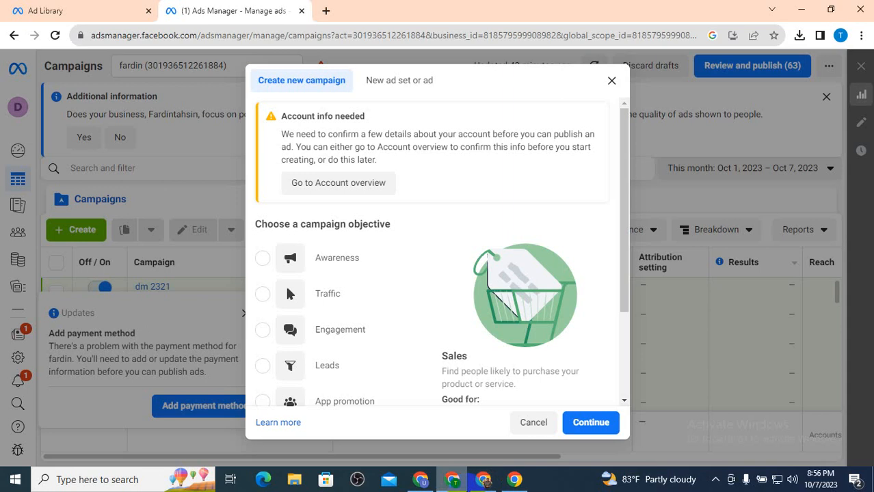
# - Dismiss the open campaign dialog and the payment method notice, and start a new campaign with the Awareness objective
pyautogui.click(611, 81)
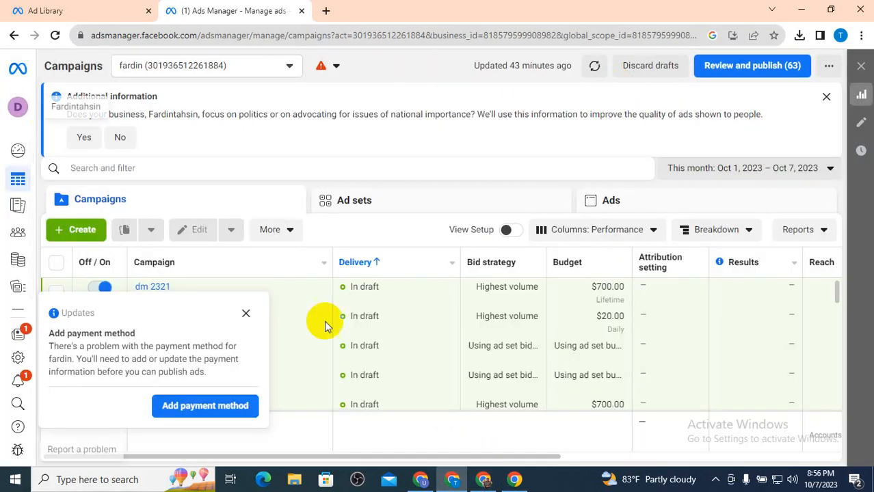
pyautogui.click(246, 315)
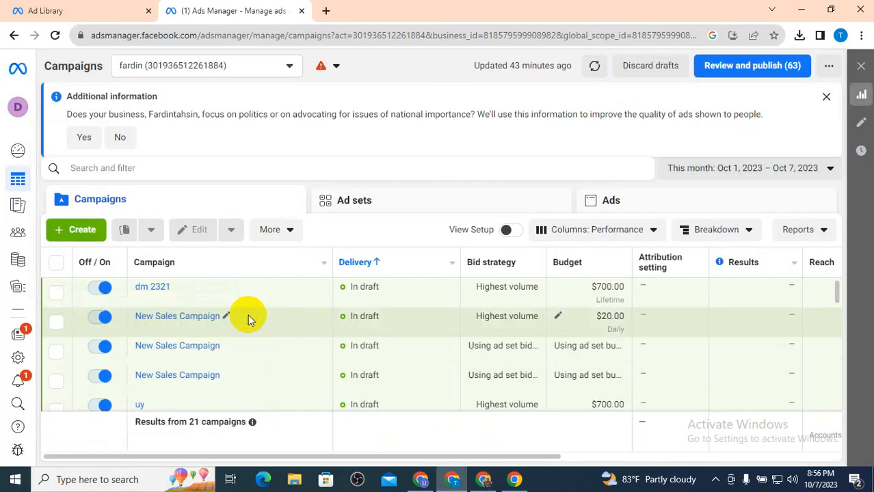
pyautogui.click(70, 238)
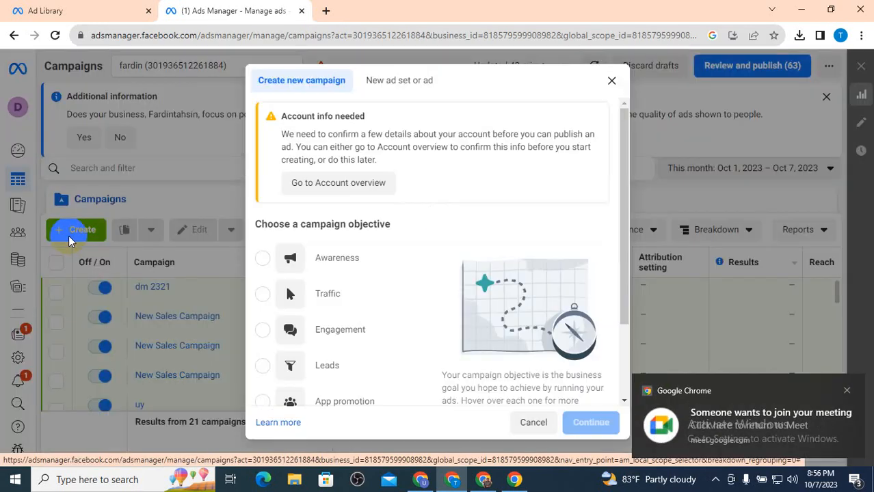
pyautogui.click(327, 267)
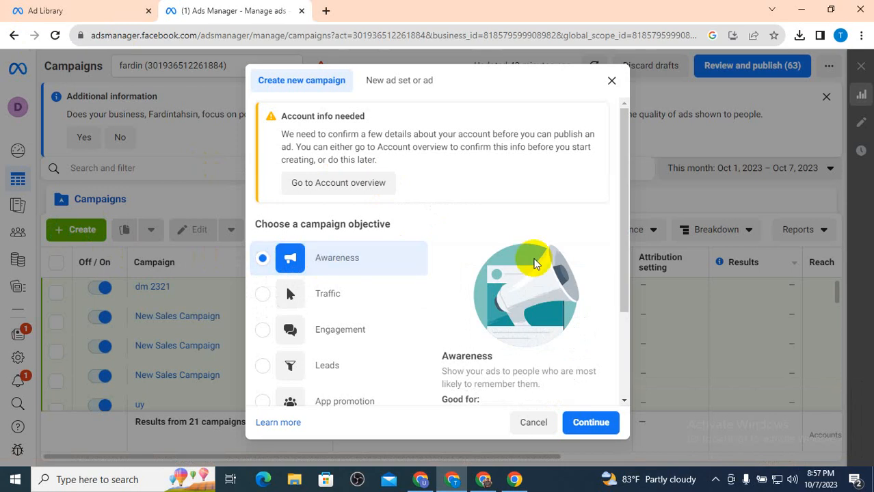
pyautogui.scroll(-2, 531, 256)
pyautogui.scroll(2, 495, 295)
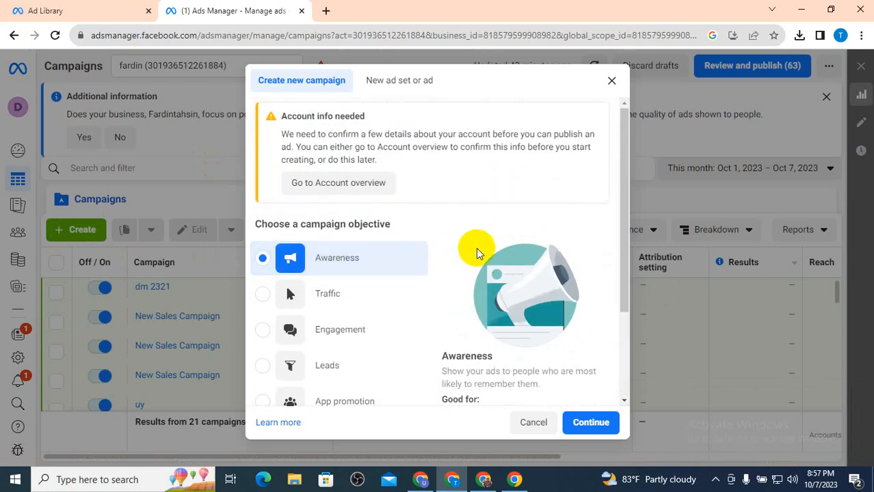
pyautogui.scroll(-2, 496, 251)
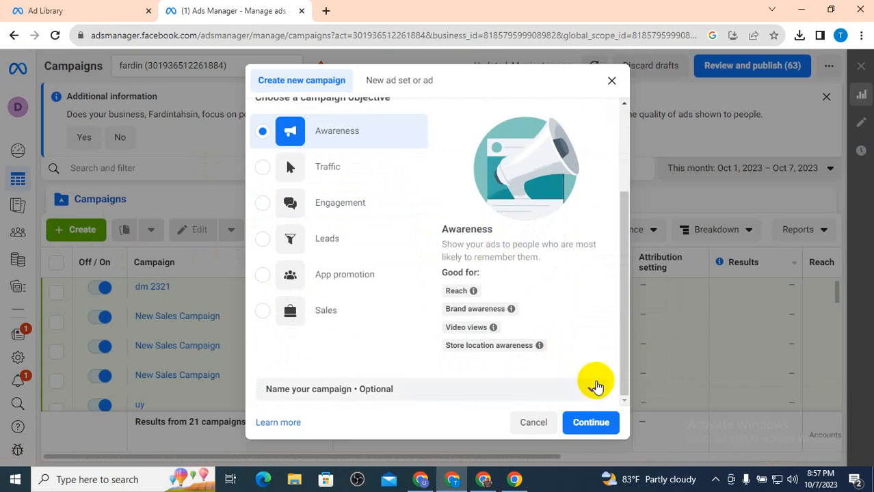
# - Expand the optional campaign naming section and examine the Campaign, Ad set and Ad levels with their name fields
pyautogui.click(596, 386)
pyautogui.scroll(-3, 413, 314)
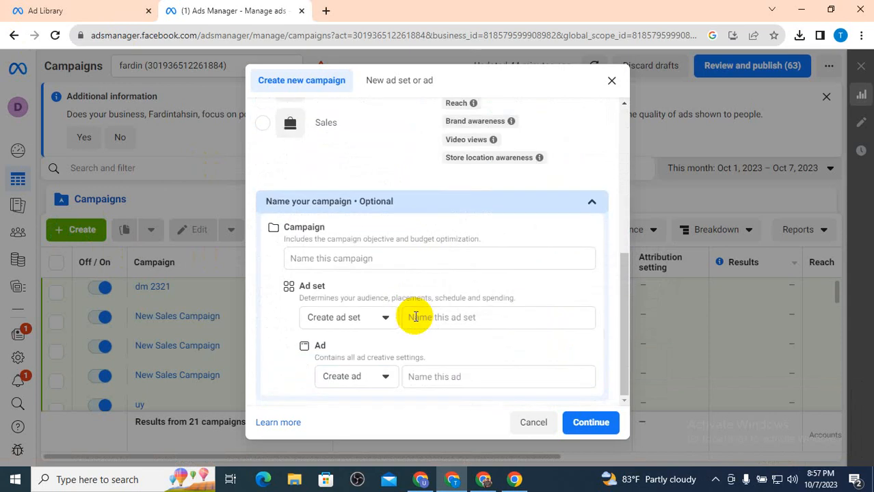
pyautogui.click(323, 259)
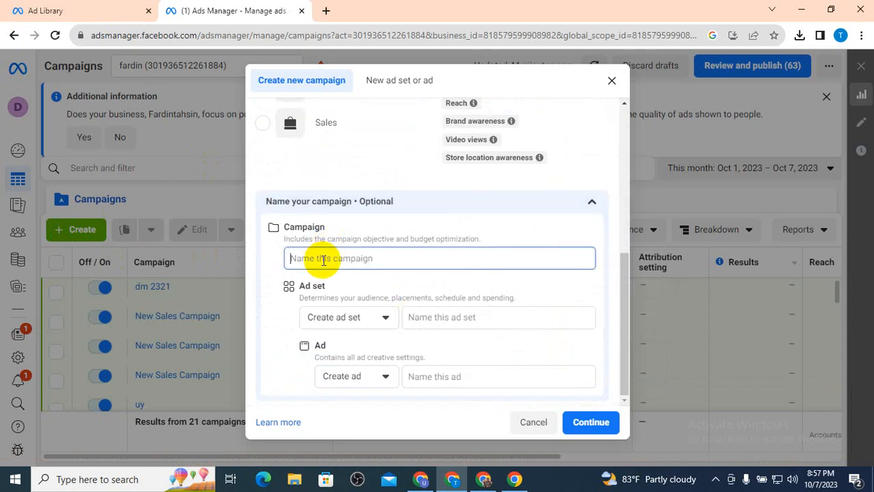
pyautogui.click(417, 317)
pyautogui.click(441, 378)
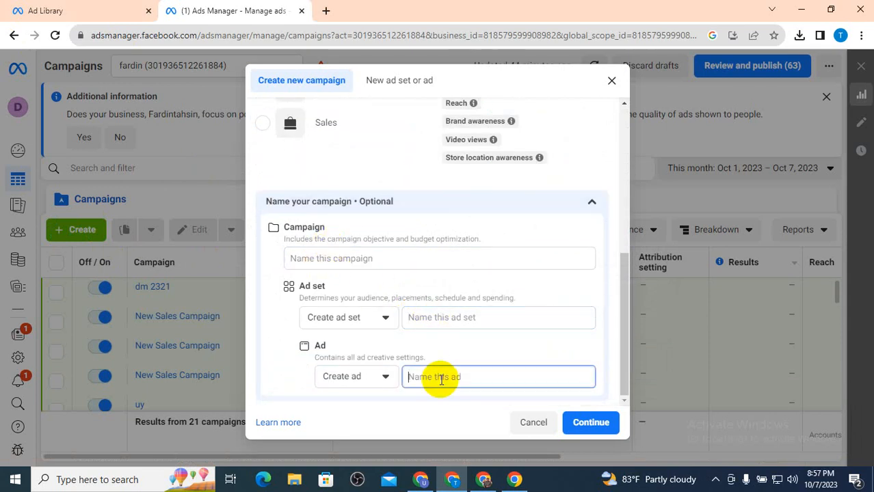
pyautogui.click(325, 230)
pyautogui.moveTo(324, 226); pyautogui.dragTo(294, 227)
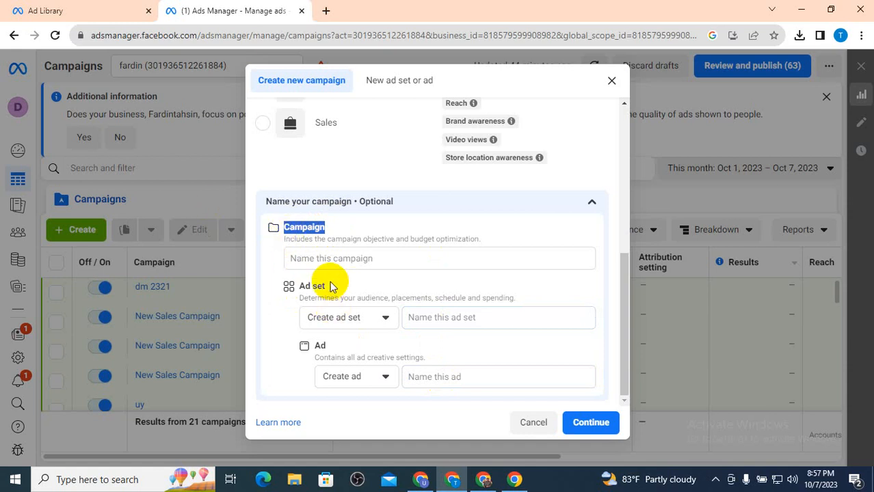
pyautogui.moveTo(332, 285); pyautogui.dragTo(301, 283)
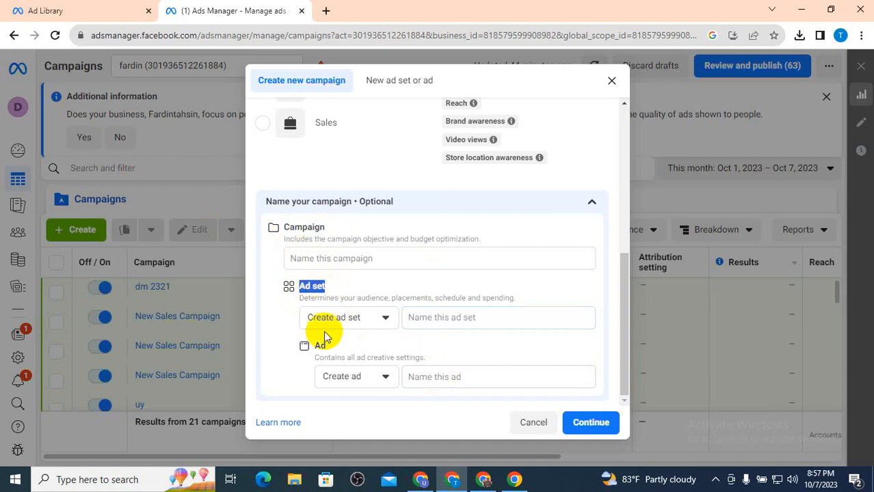
pyautogui.moveTo(332, 344); pyautogui.dragTo(294, 354)
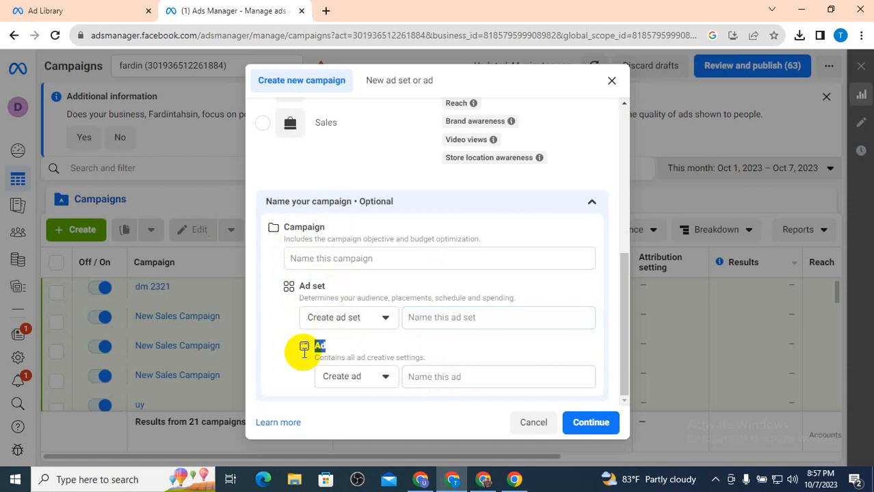
pyautogui.click(365, 353)
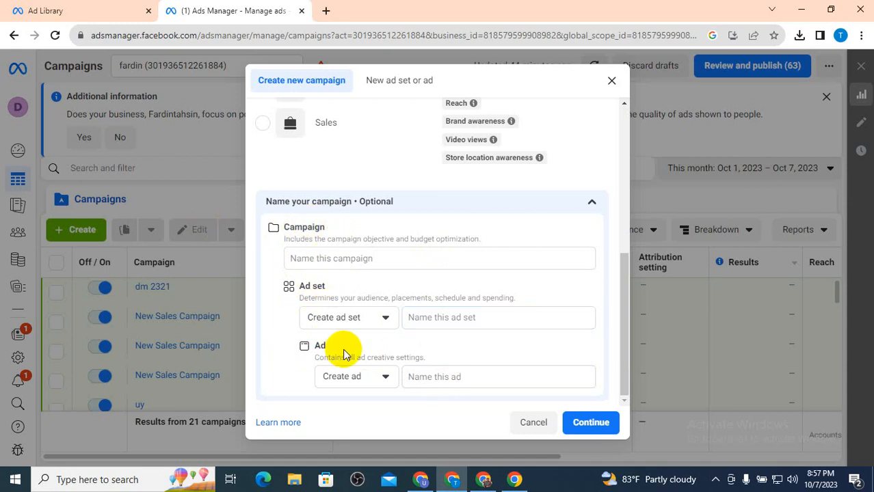
pyautogui.click(346, 258)
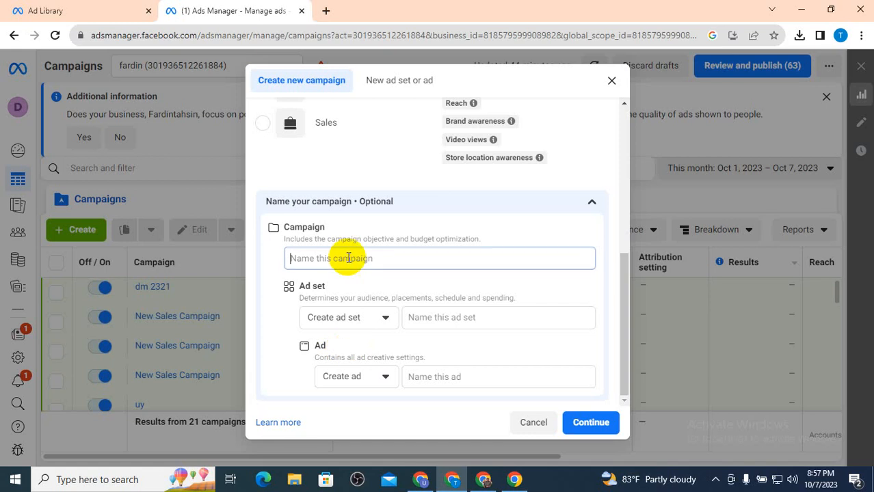
pyautogui.click(444, 317)
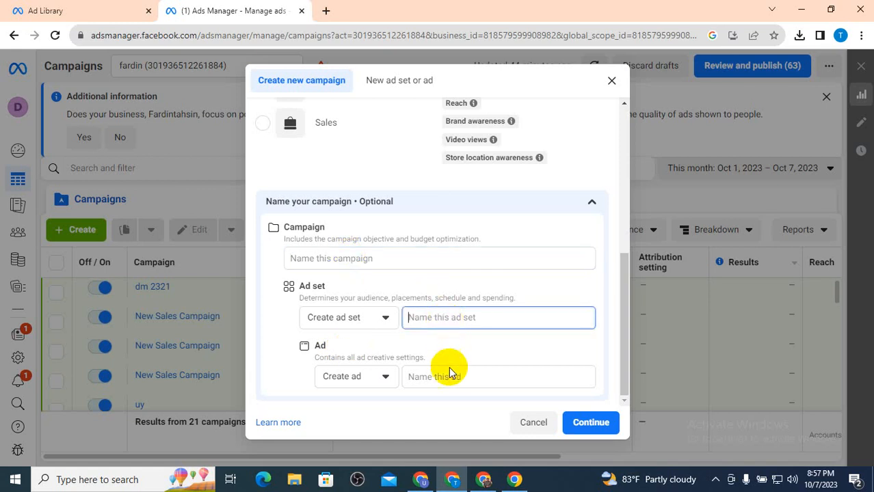
pyautogui.click(438, 376)
# - Name the campaign, the ad set and the ad "dm2320", and highlight the campaign name
pyautogui.click(356, 260)
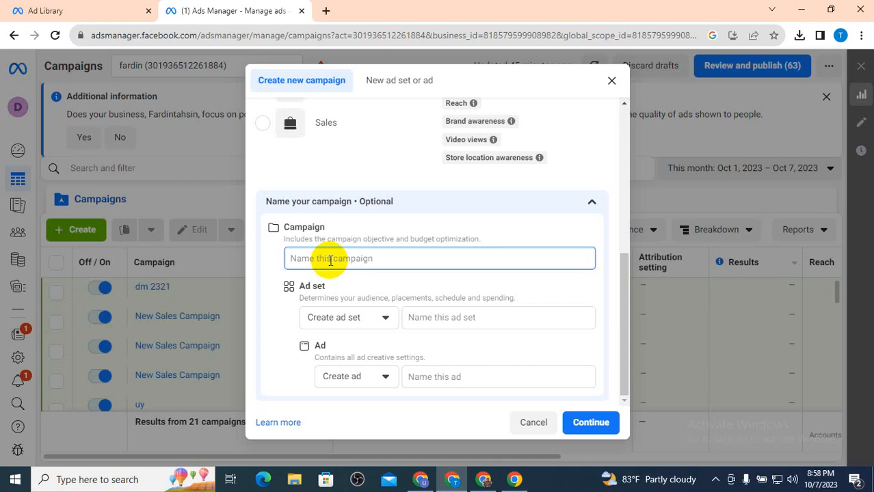
pyautogui.write('dm2')
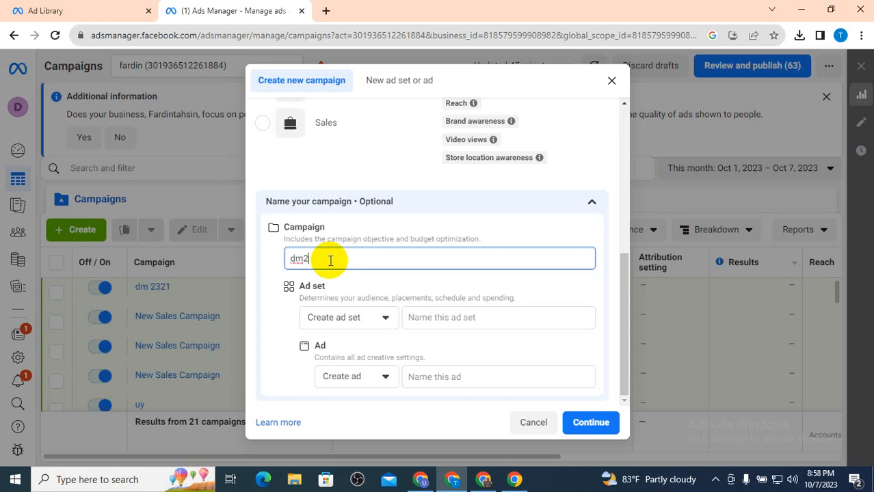
pyautogui.write('320')
pyautogui.hotkey('ctrl', 'a')
pyautogui.hotkey('ctrl', 'c')
pyautogui.click(430, 316)
pyautogui.hotkey('ctrl', 'v')
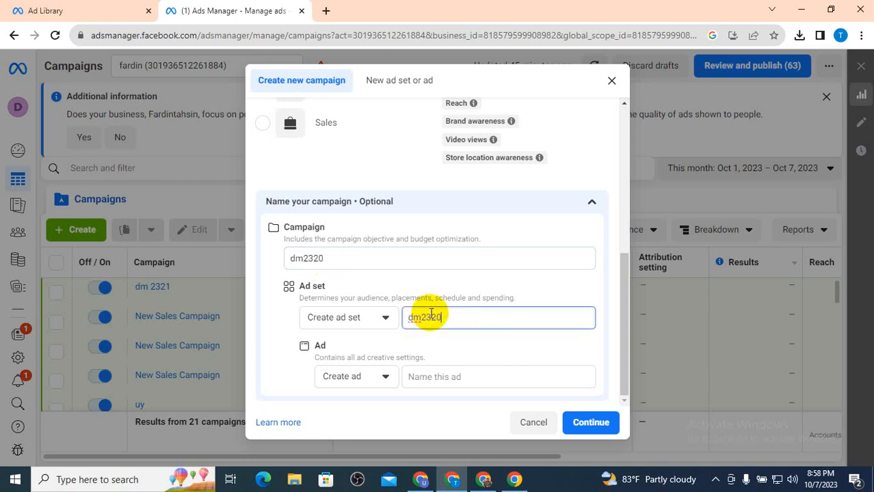
pyautogui.click(474, 378)
pyautogui.hotkey('ctrl', 'v')
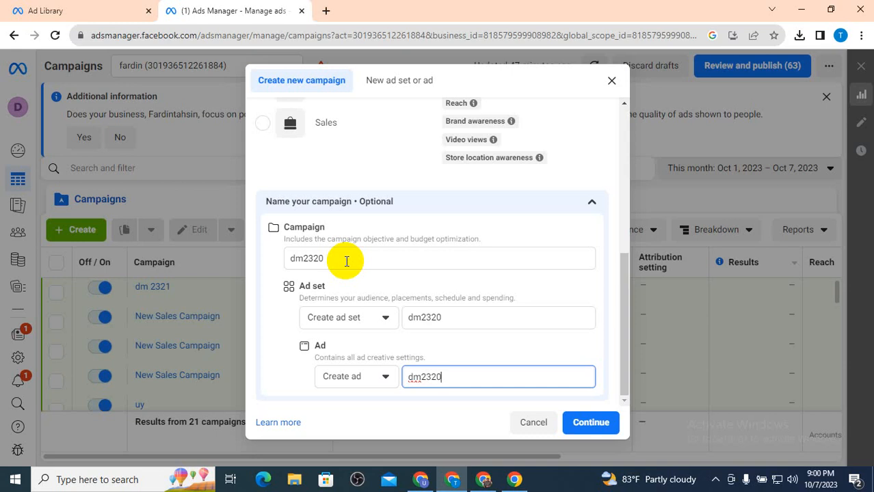
pyautogui.moveTo(328, 260); pyautogui.dragTo(267, 248)
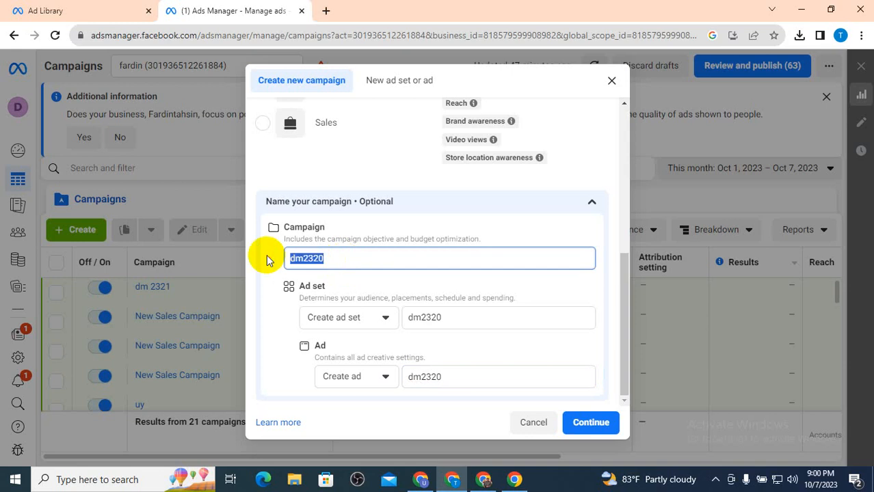
# - Point out the ad set and ad names and the level headings, and continue with the Awareness campaign to its editor
pyautogui.moveTo(464, 327); pyautogui.dragTo(416, 319)
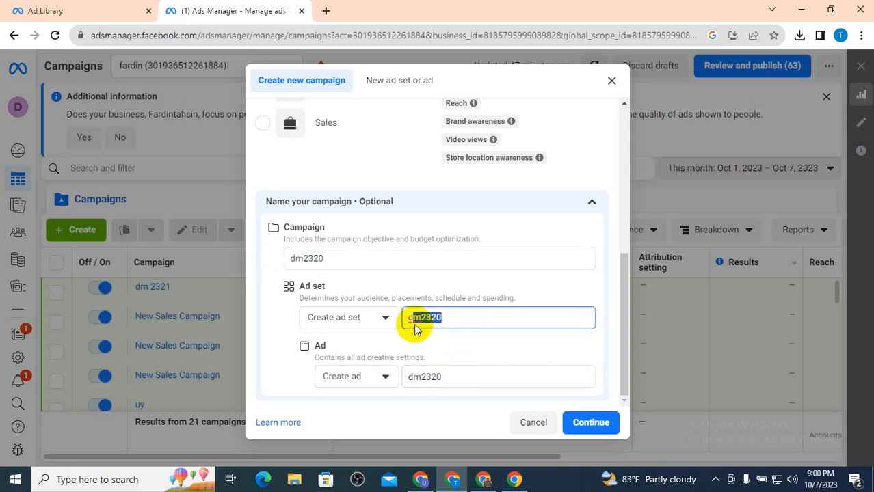
pyautogui.moveTo(460, 375); pyautogui.dragTo(415, 377)
pyautogui.click(446, 378)
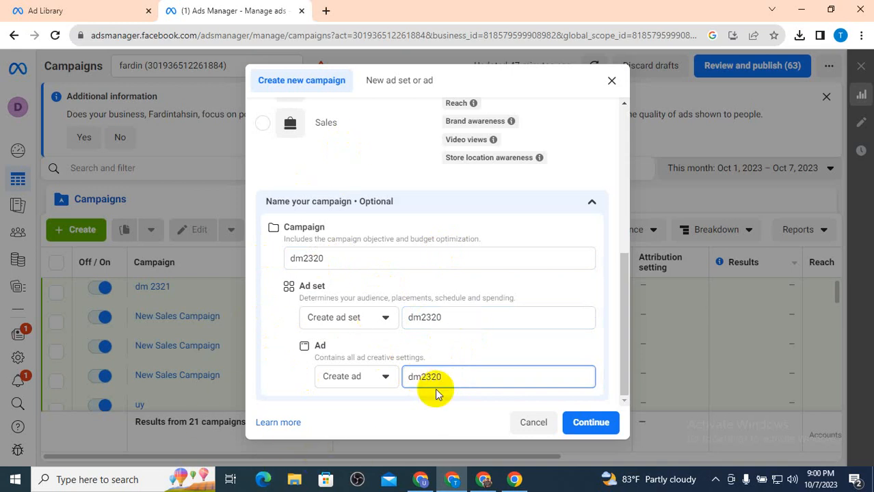
pyautogui.click(338, 317)
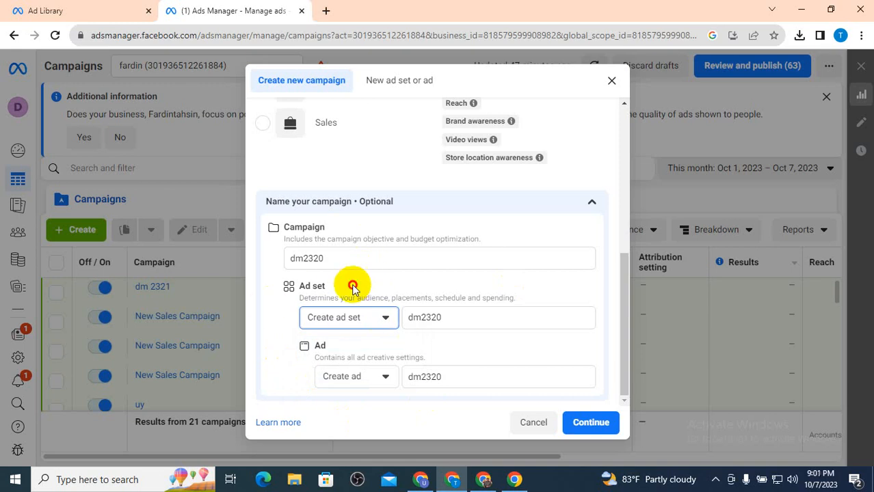
pyautogui.moveTo(351, 286); pyautogui.dragTo(294, 283)
pyautogui.moveTo(330, 227); pyautogui.dragTo(254, 226)
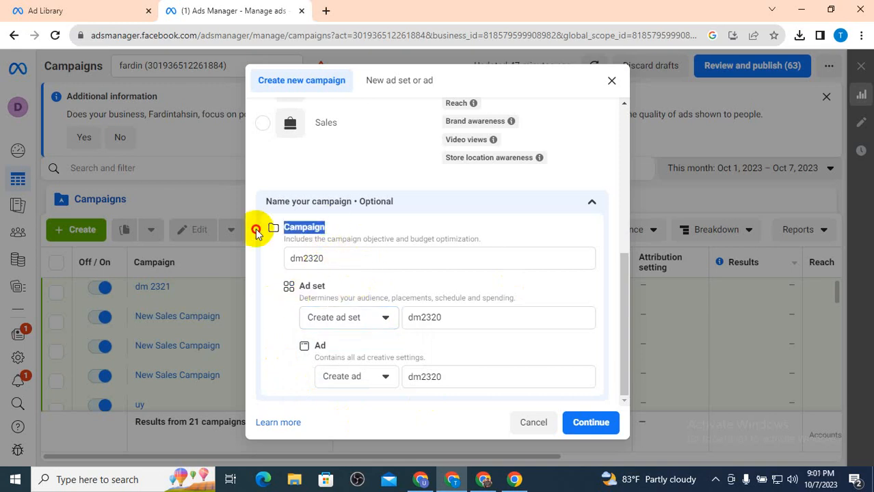
pyautogui.click(409, 226)
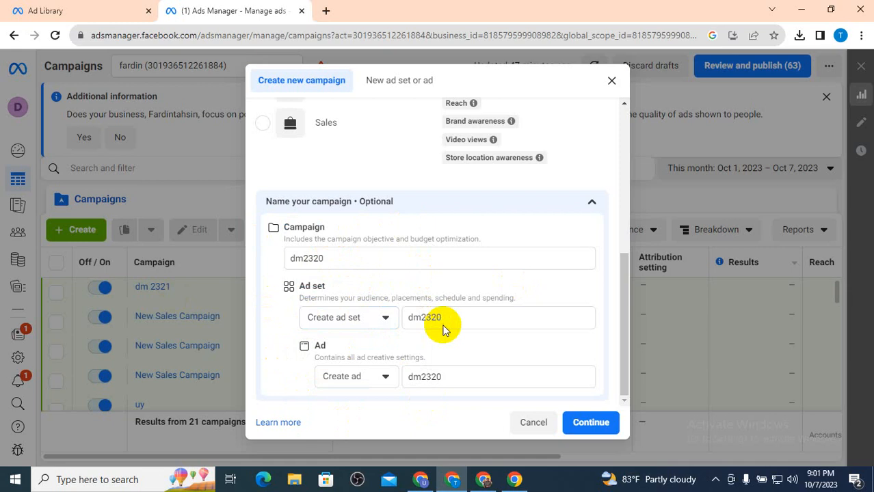
pyautogui.scroll(8, 430, 321)
pyautogui.click(590, 422)
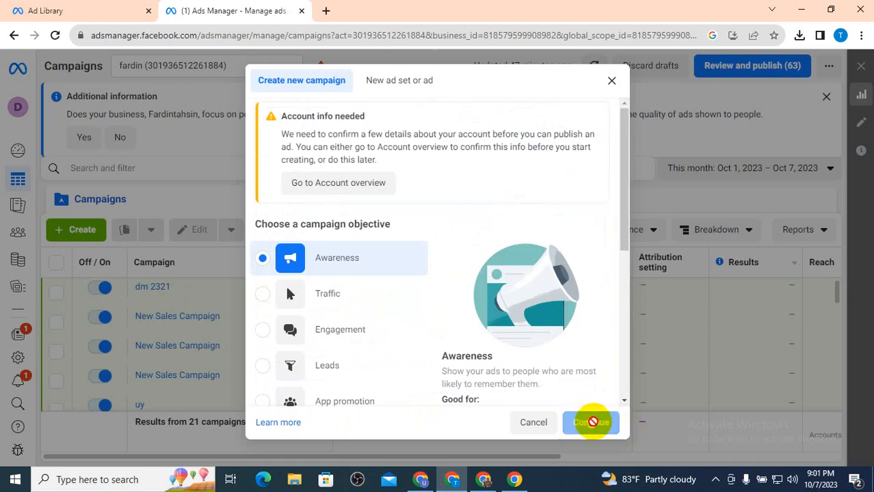
# - Check the microphone's levels in the Windows sound settings and close the sound dialogs
pyautogui.rightClick(792, 477)
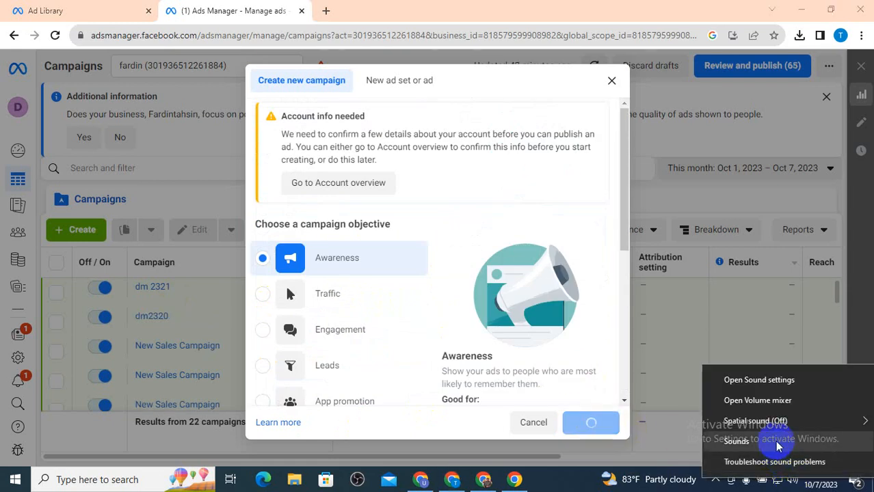
pyautogui.click(775, 440)
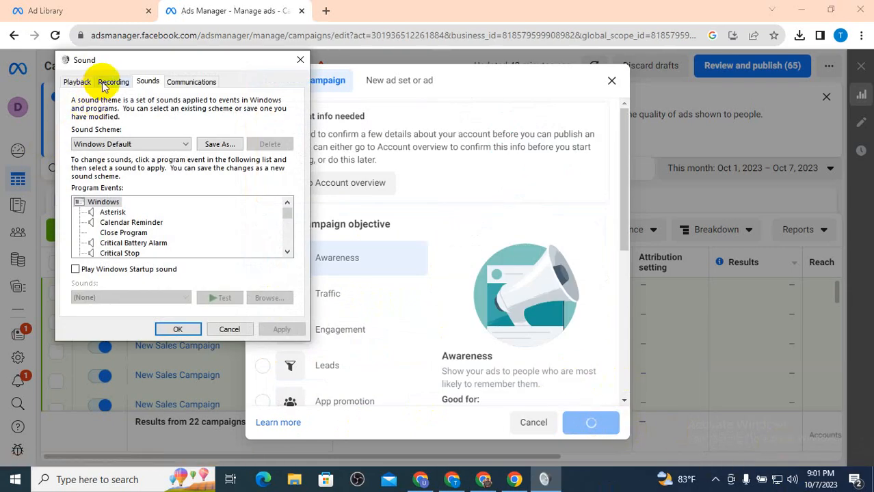
pyautogui.click(113, 82)
pyautogui.doubleClick(132, 139)
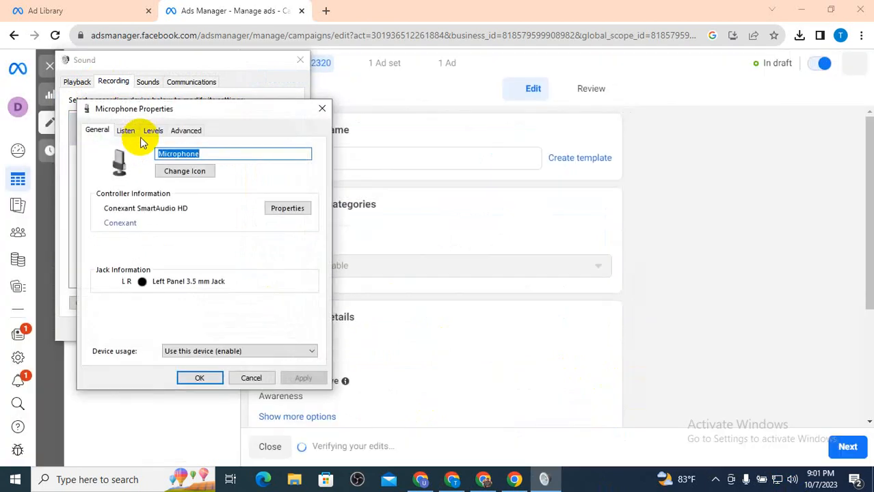
pyautogui.click(154, 129)
pyautogui.click(193, 378)
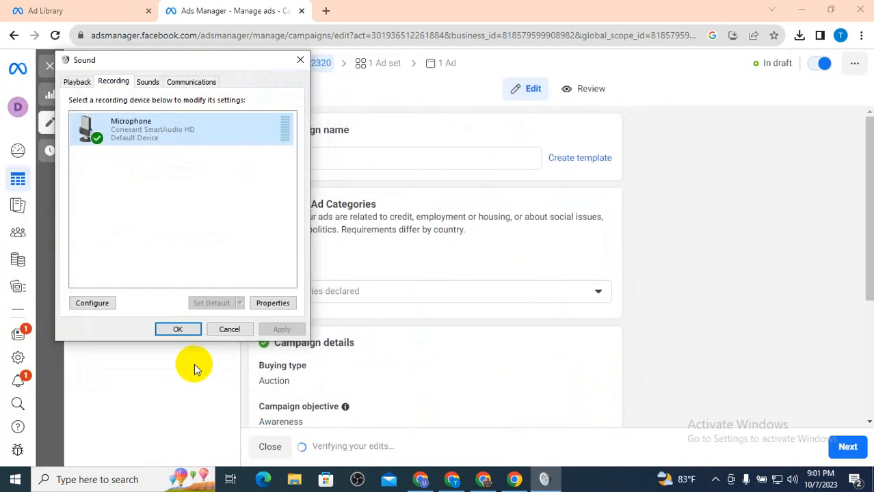
pyautogui.click(183, 328)
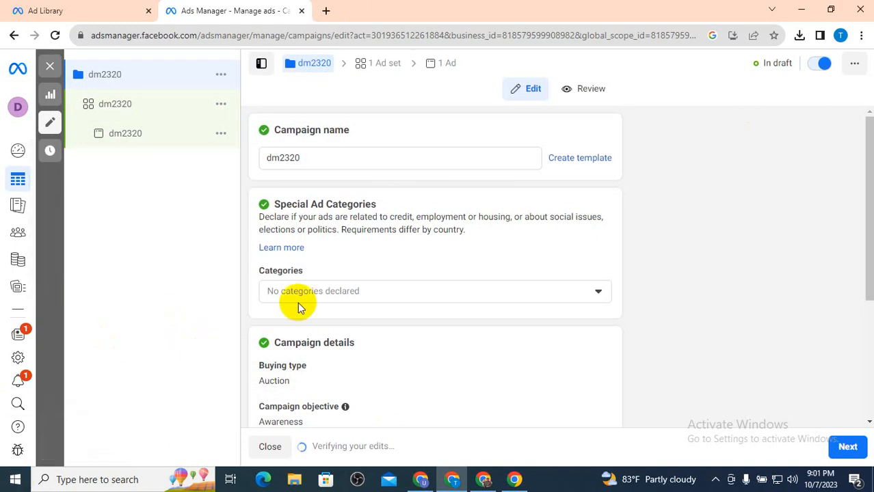
# - Look over the campaign-level settings and highlight the campaign name
pyautogui.scroll(-3, 359, 287)
pyautogui.scroll(3, 359, 287)
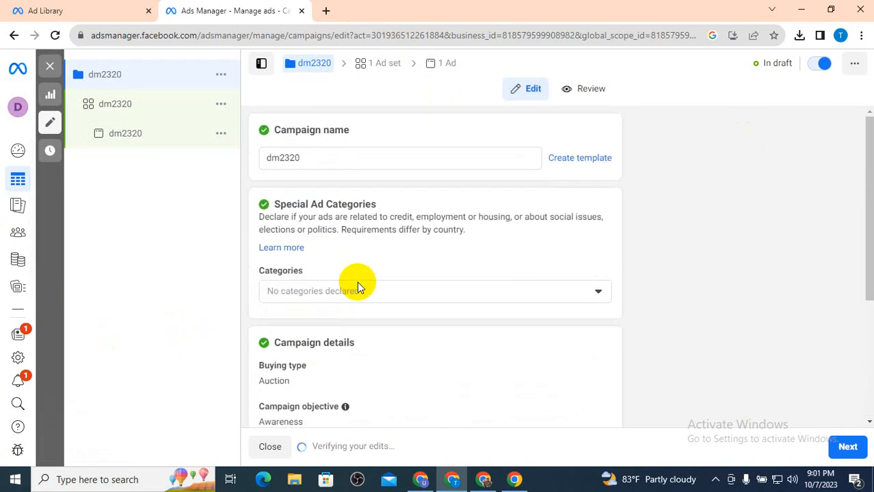
pyautogui.scroll(-2, 358, 287)
pyautogui.scroll(3, 358, 285)
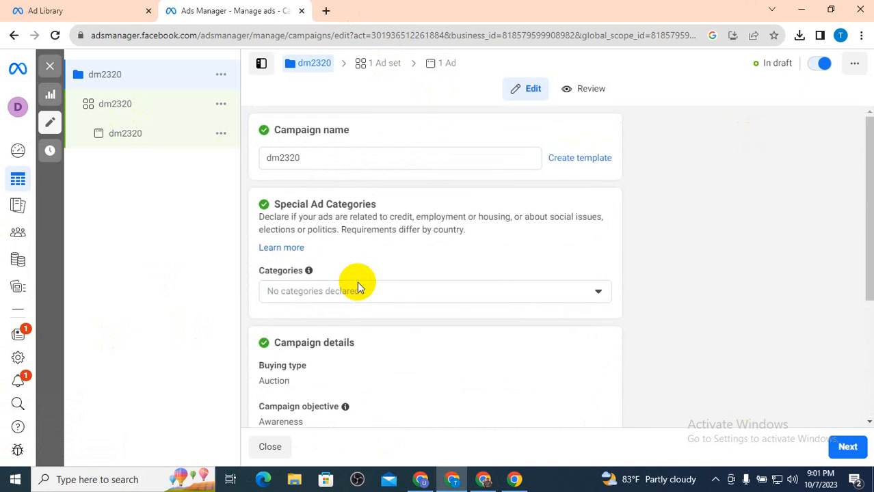
pyautogui.click(314, 157)
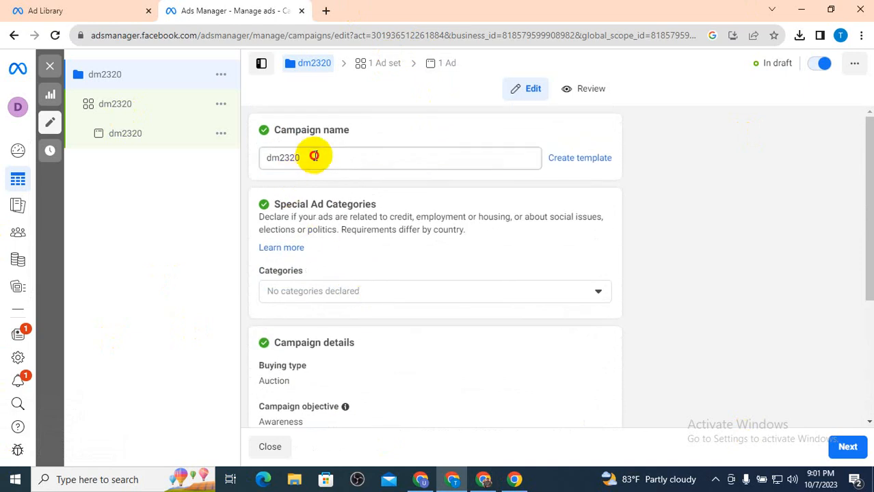
pyautogui.moveTo(314, 156); pyautogui.dragTo(185, 160)
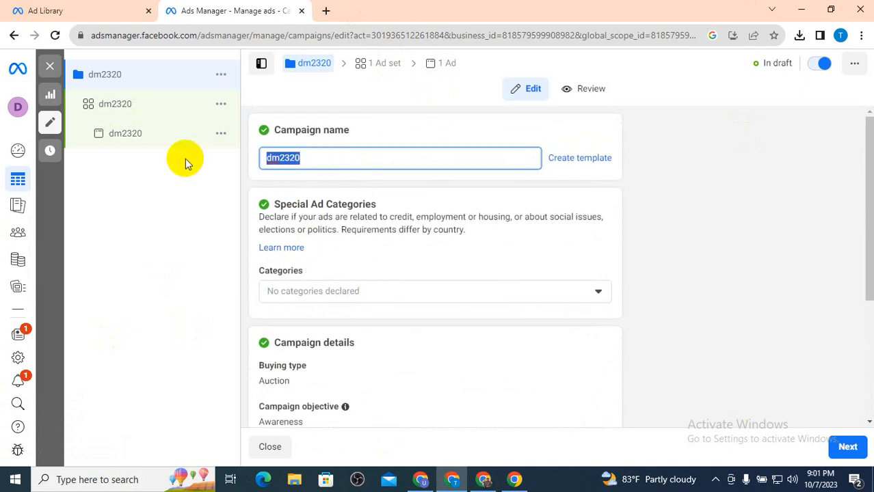
pyautogui.click(308, 159)
pyautogui.moveTo(308, 160); pyautogui.dragTo(245, 167)
pyautogui.click(316, 159)
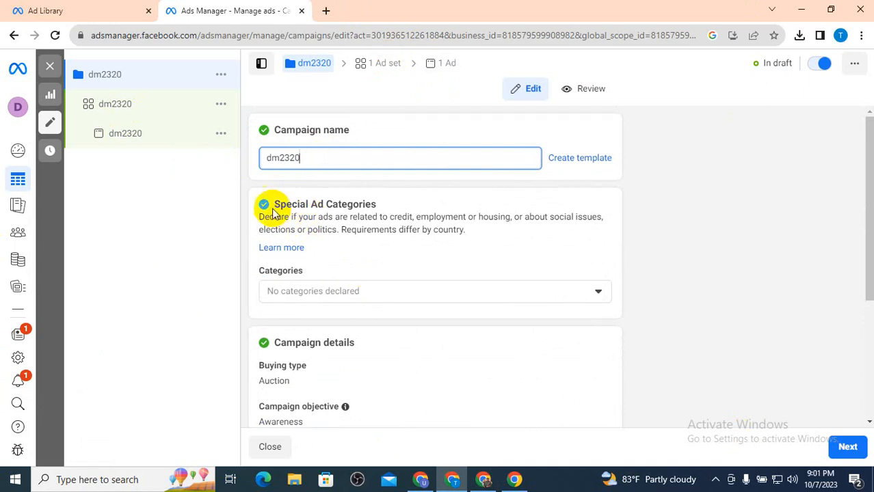
# - Highlight the Special Ad Categories heading and open the list of categories
pyautogui.moveTo(264, 204); pyautogui.dragTo(395, 213)
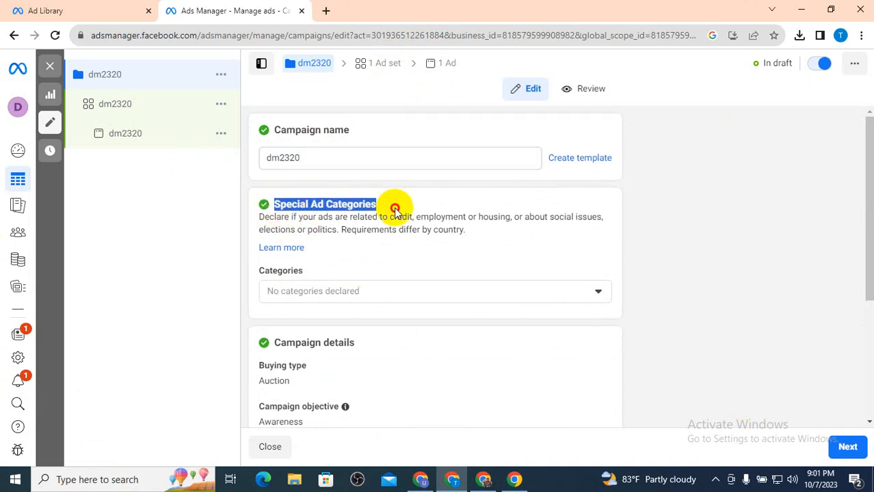
pyautogui.click(372, 248)
pyautogui.click(399, 293)
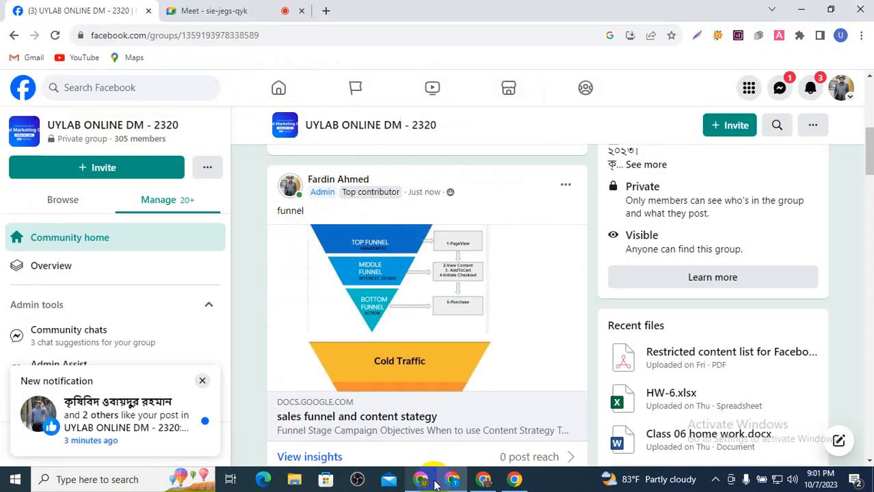
# - Switch to the Google Meet call and read back through the in-call messages
pyautogui.click(423, 480)
pyautogui.click(207, 8)
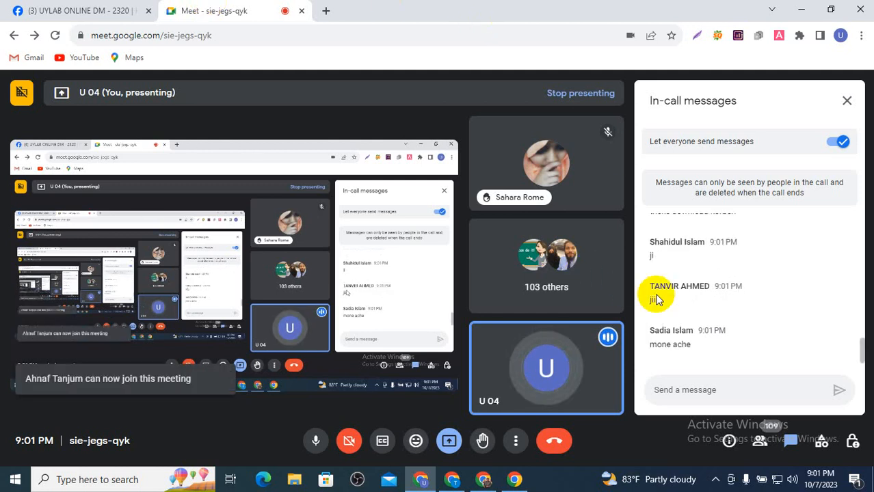
pyautogui.scroll(1, 658, 314)
pyautogui.scroll(1, 659, 316)
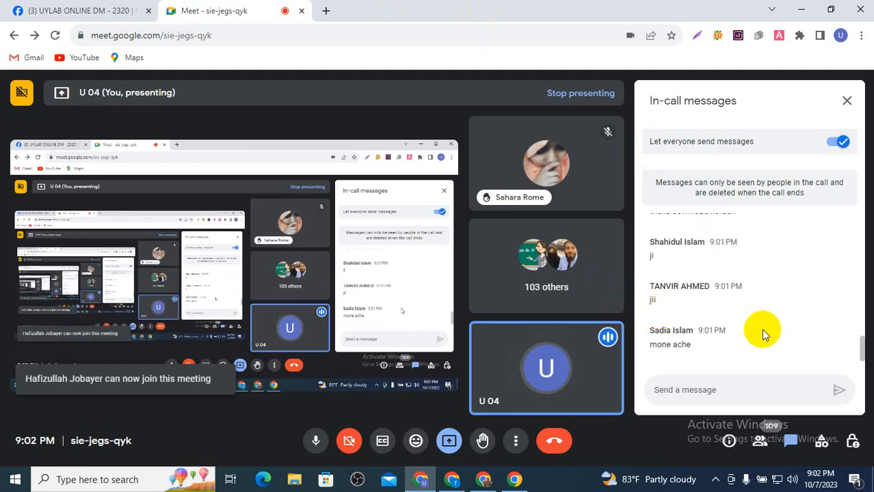
pyautogui.scroll(3, 763, 329)
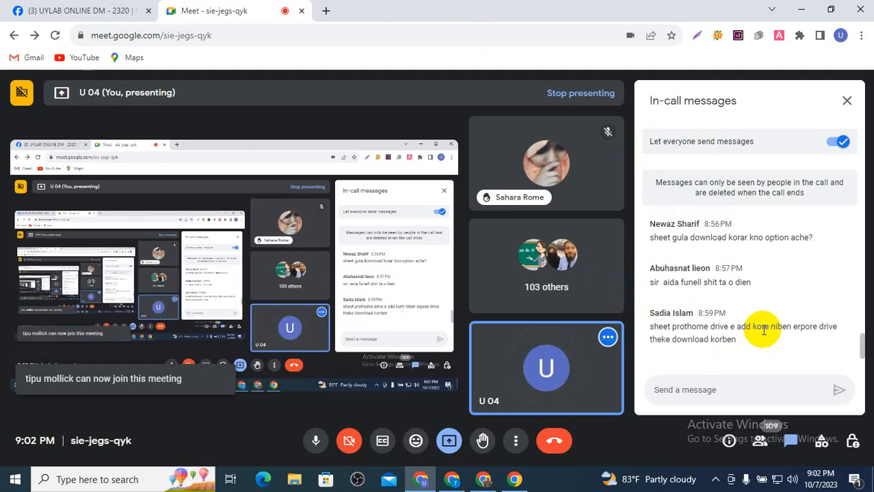
pyautogui.scroll(1, 667, 305)
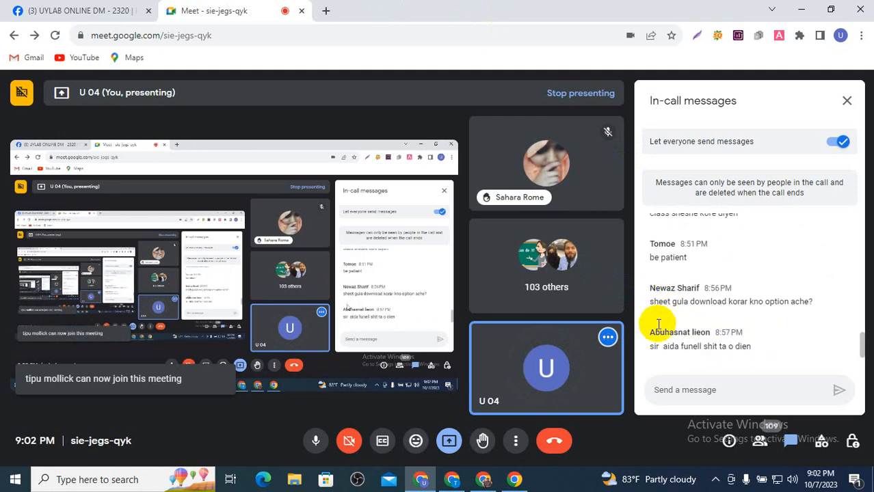
# - Highlight the participants' chat messages about the funnel sheet, downloading the sheets and running campaigns with restricted items
pyautogui.moveTo(649, 340); pyautogui.dragTo(752, 281)
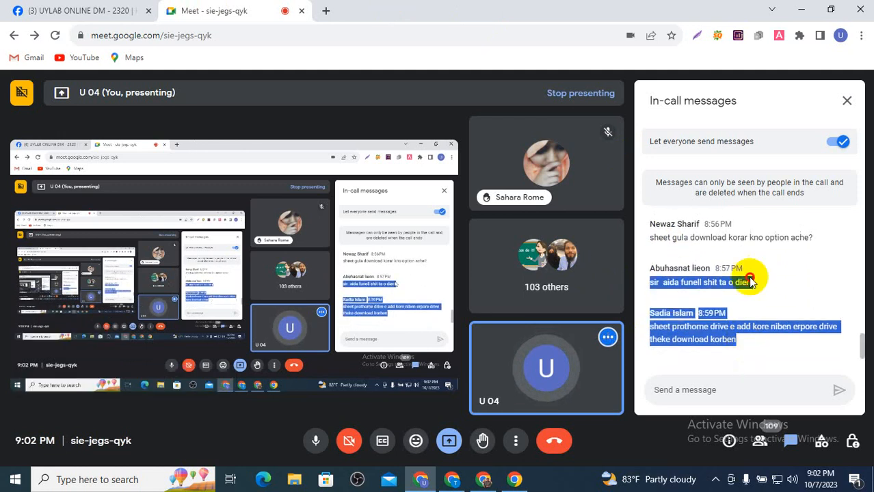
pyautogui.click(749, 282)
pyautogui.scroll(1, 750, 282)
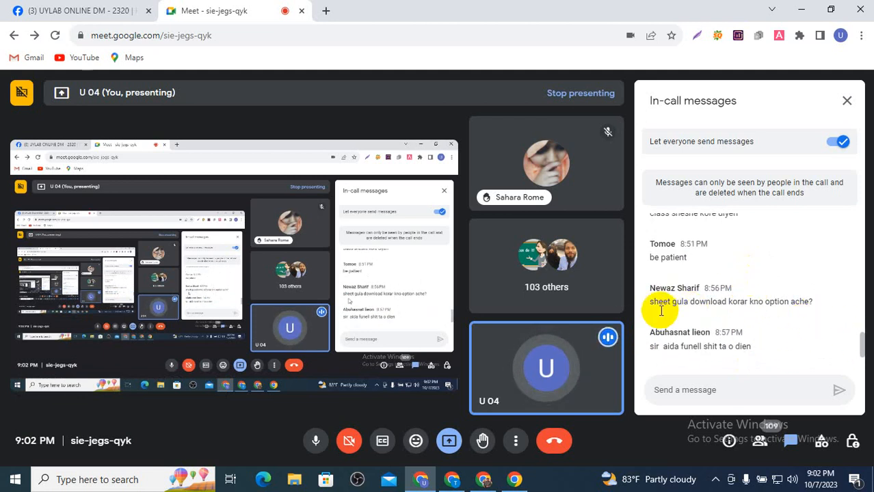
pyautogui.moveTo(650, 301); pyautogui.dragTo(693, 289)
pyautogui.click(814, 321)
pyautogui.tripleClick(698, 301)
pyautogui.click(701, 323)
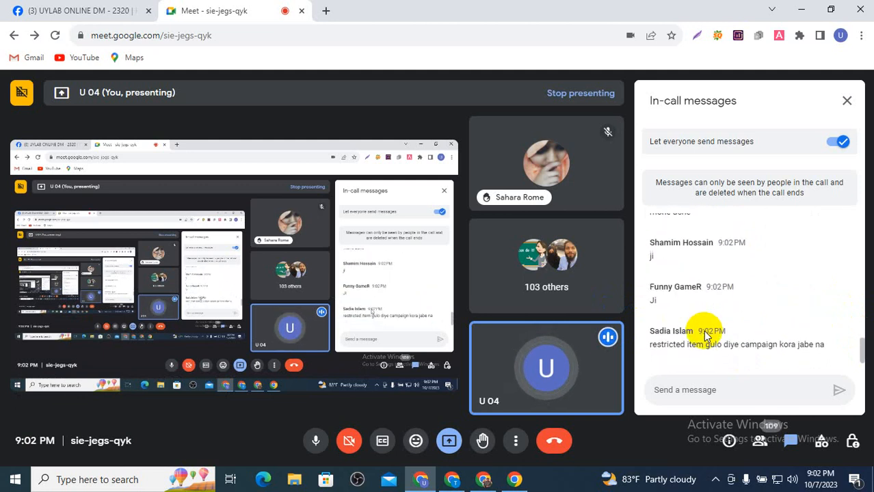
pyautogui.moveTo(736, 340); pyautogui.dragTo(835, 363)
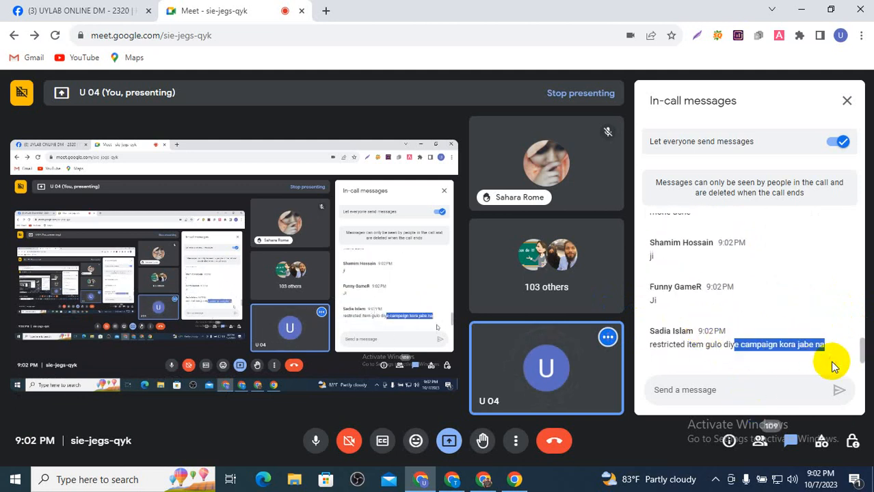
pyautogui.click(832, 365)
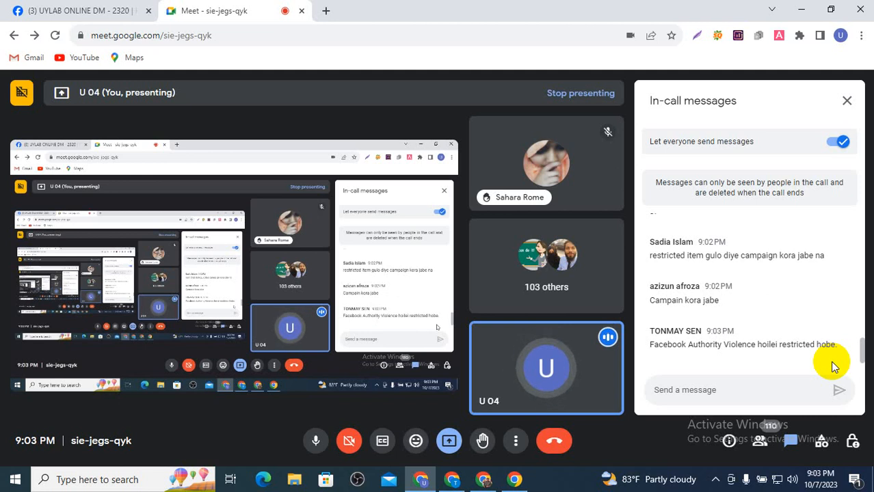
# - Recheck the microphone's levels in the Windows recording device properties and close the dialogs
pyautogui.rightClick(788, 484)
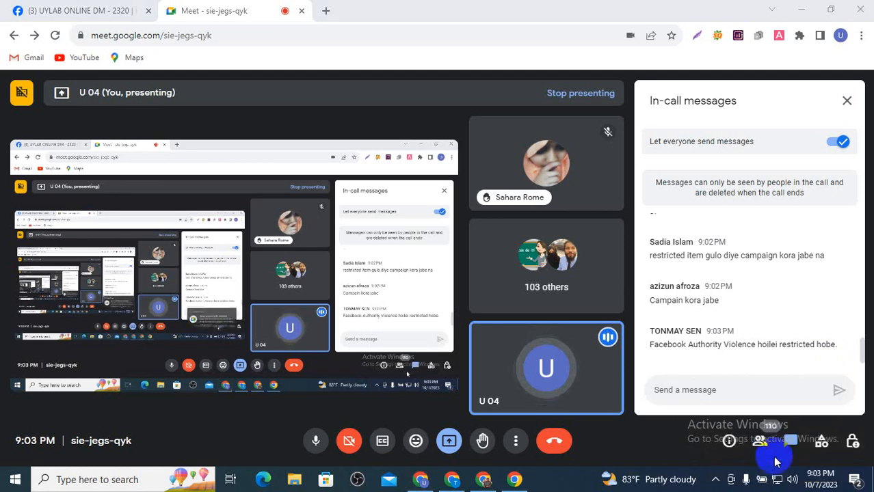
pyautogui.rightClick(793, 481)
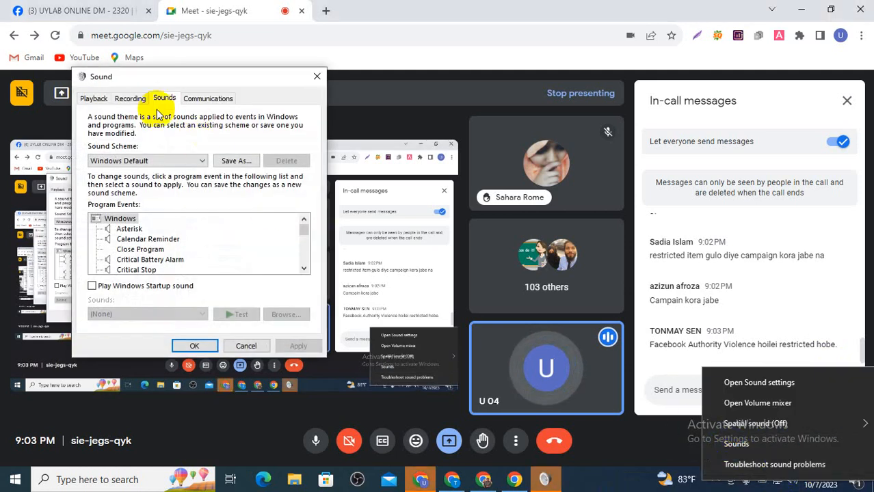
pyautogui.click(130, 99)
pyautogui.doubleClick(153, 143)
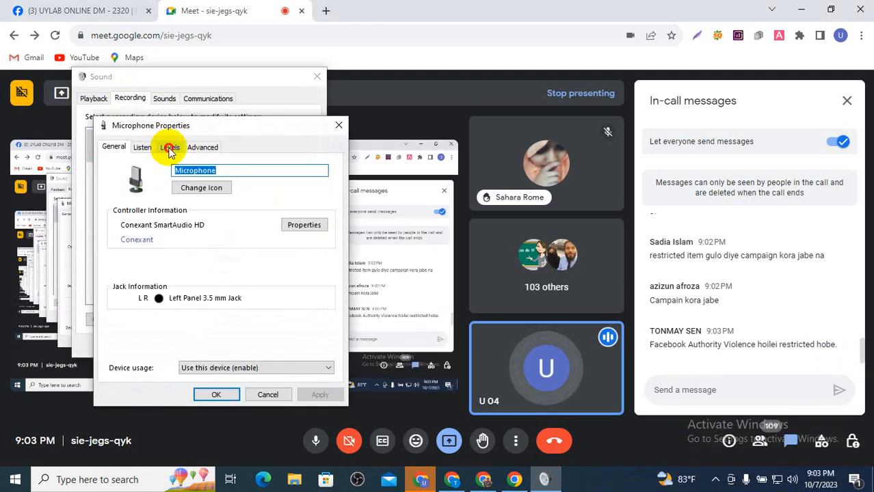
pyautogui.click(169, 149)
pyautogui.click(218, 392)
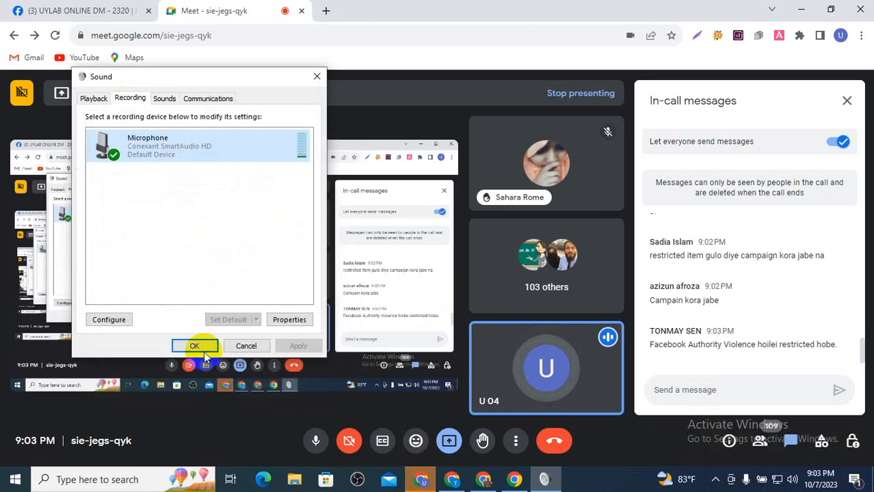
pyautogui.click(204, 350)
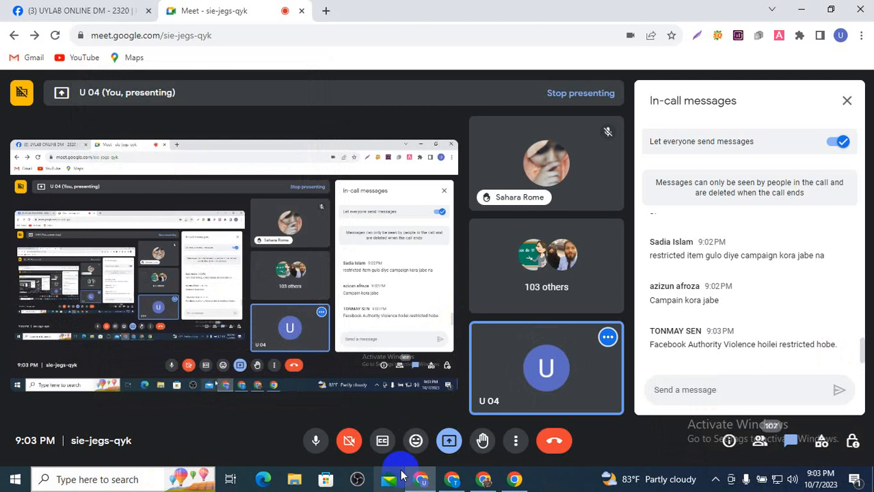
# - Return to Ads Manager, close the open categories list and highlight the Special Ad Categories heading and description
pyautogui.click(449, 483)
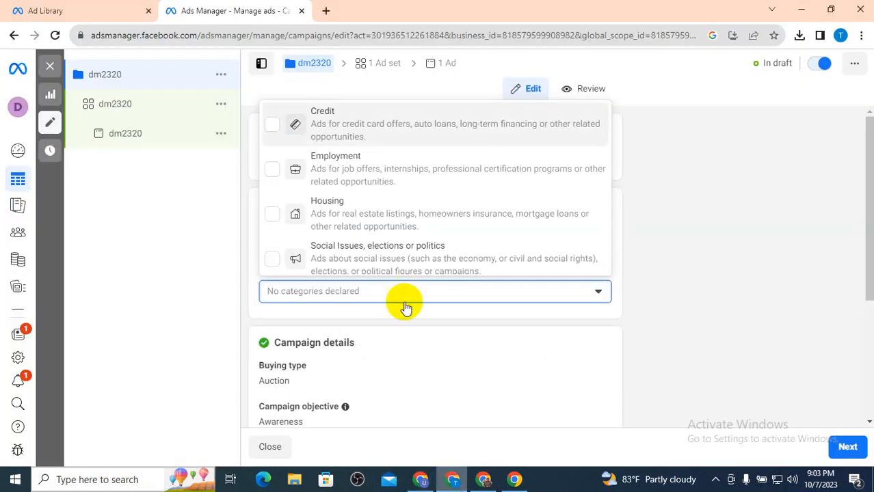
pyautogui.click(781, 220)
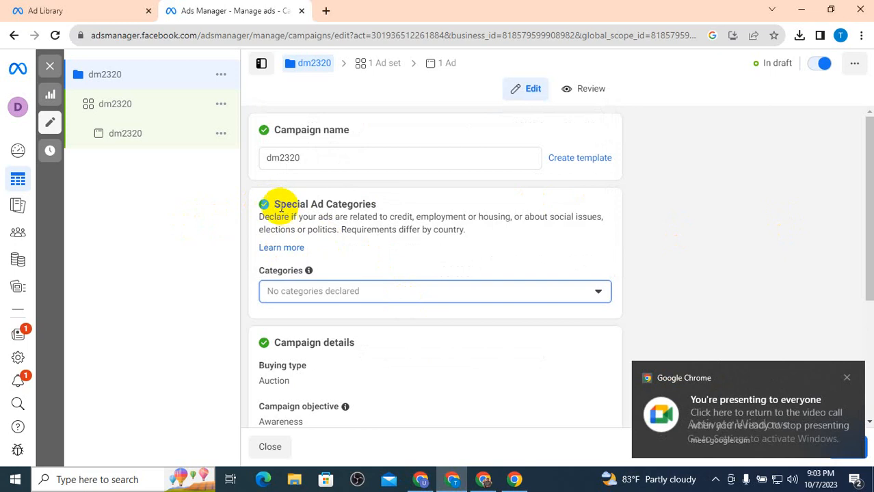
pyautogui.moveTo(268, 206); pyautogui.dragTo(396, 213)
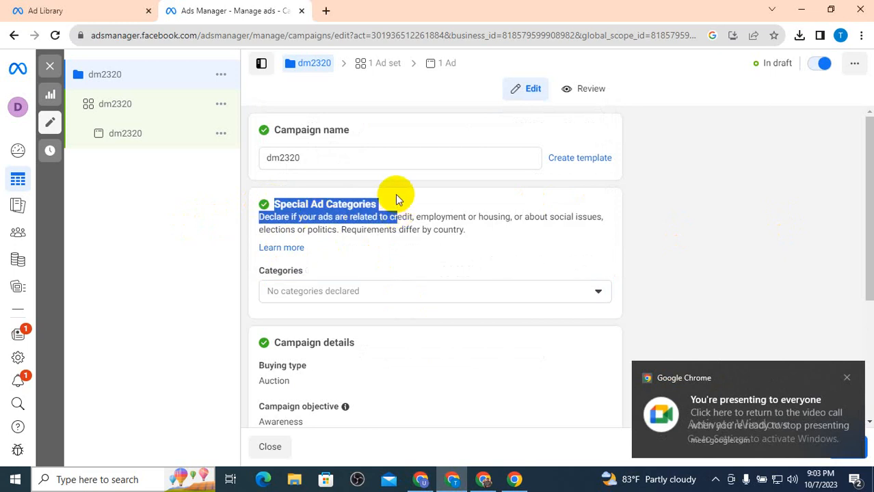
# - Clear the text highlight in the Special Ad Categories section and open the categories list to show the available options
pyautogui.click(396, 195)
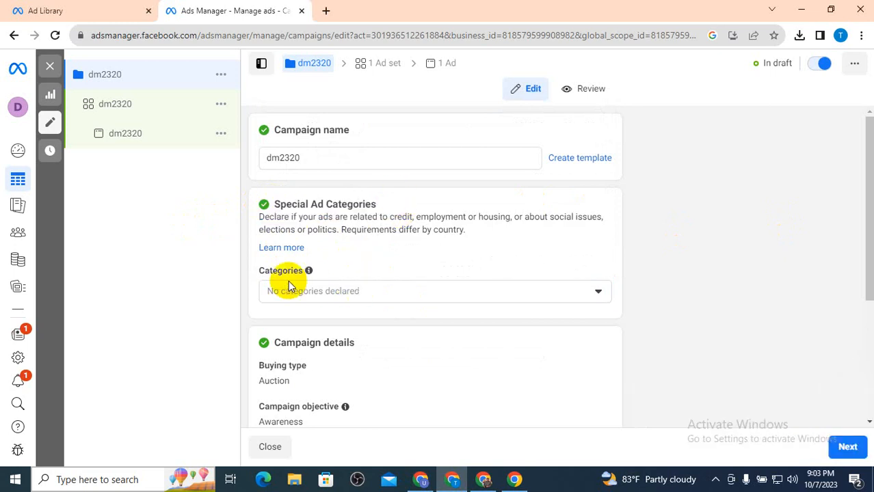
pyautogui.click(348, 294)
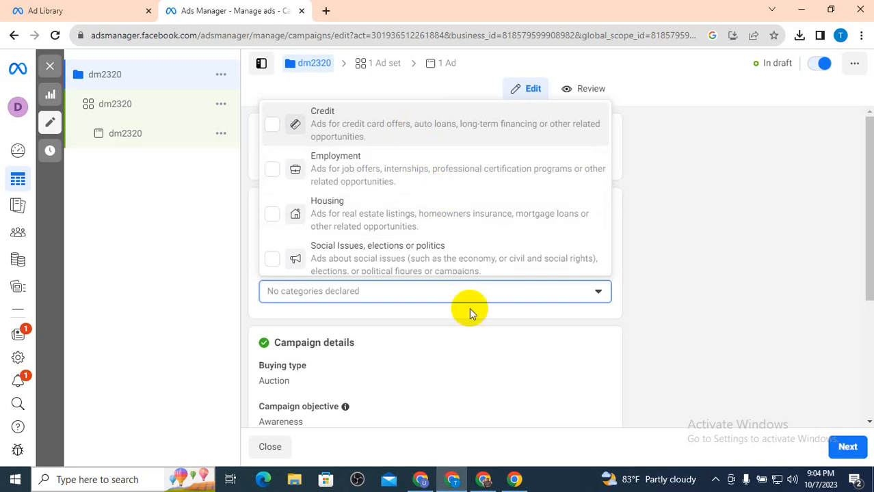
# - Switch to the Google Meet call, check the microphone's levels in the Windows recording device properties and return to Ads Manager
pyautogui.click(431, 475)
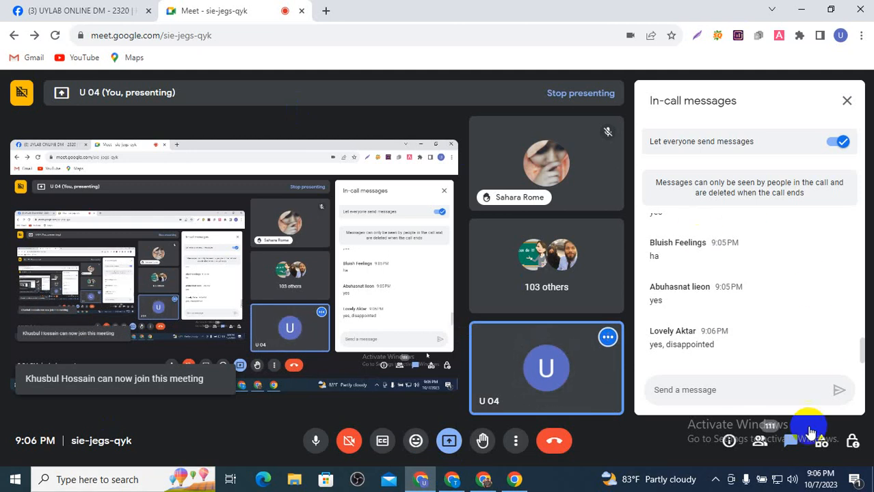
pyautogui.rightClick(790, 480)
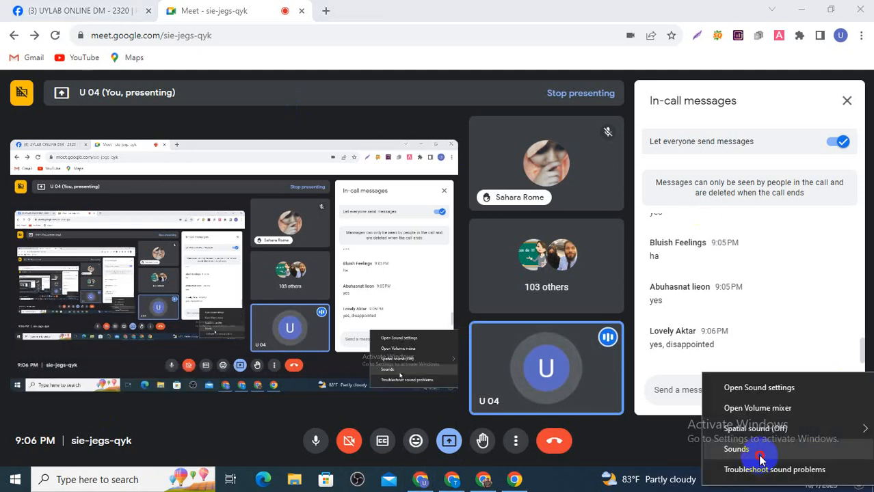
pyautogui.click(737, 446)
pyautogui.click(164, 131)
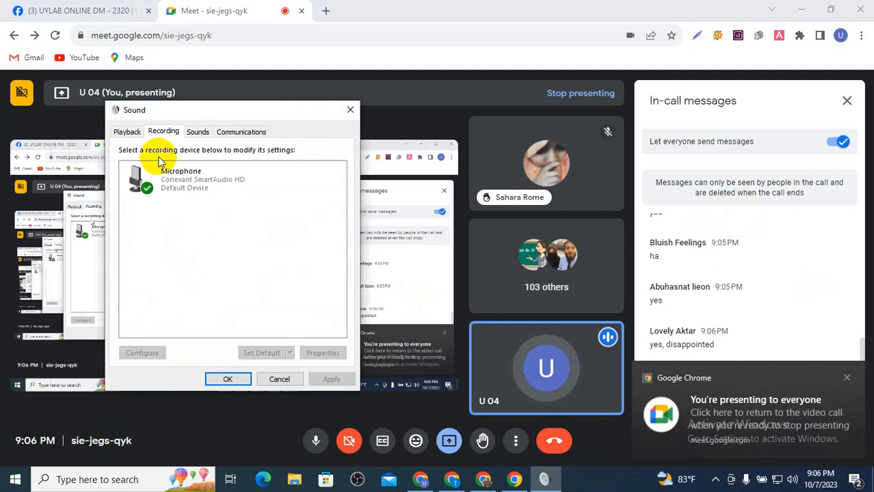
pyautogui.click(165, 176)
pyautogui.doubleClick(163, 171)
pyautogui.click(203, 180)
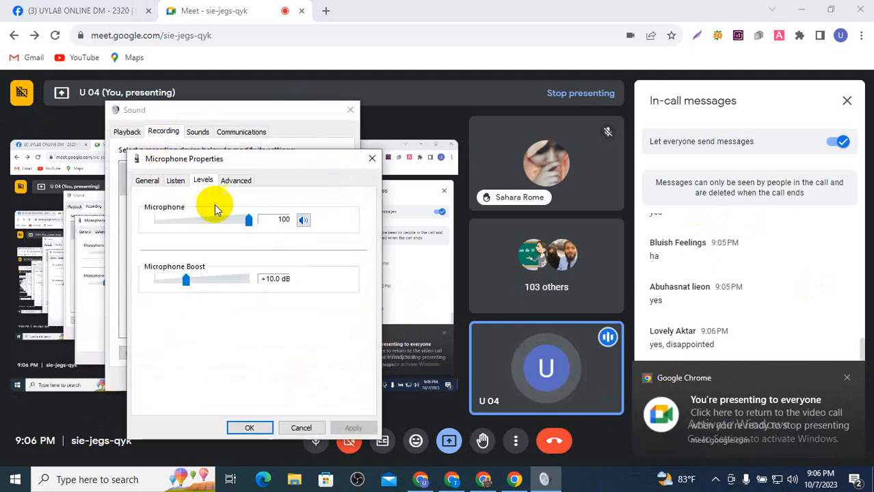
pyautogui.click(250, 427)
pyautogui.click(231, 377)
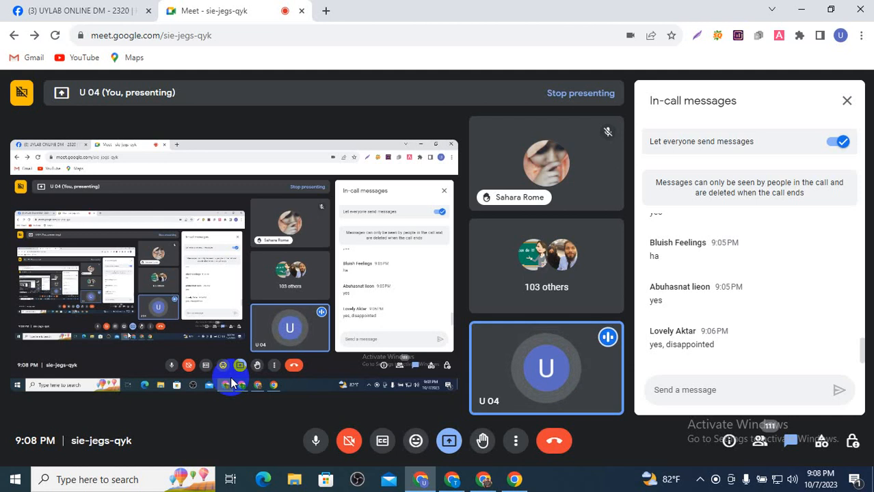
pyautogui.click(451, 482)
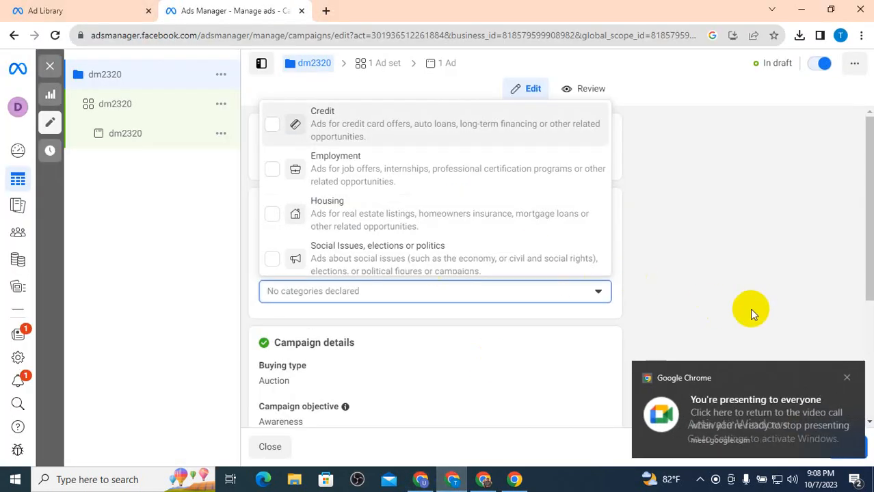
# - Try declaring the Employment and Housing special ad categories for the dm2320 campaign, and clear both selections
pyautogui.click(845, 377)
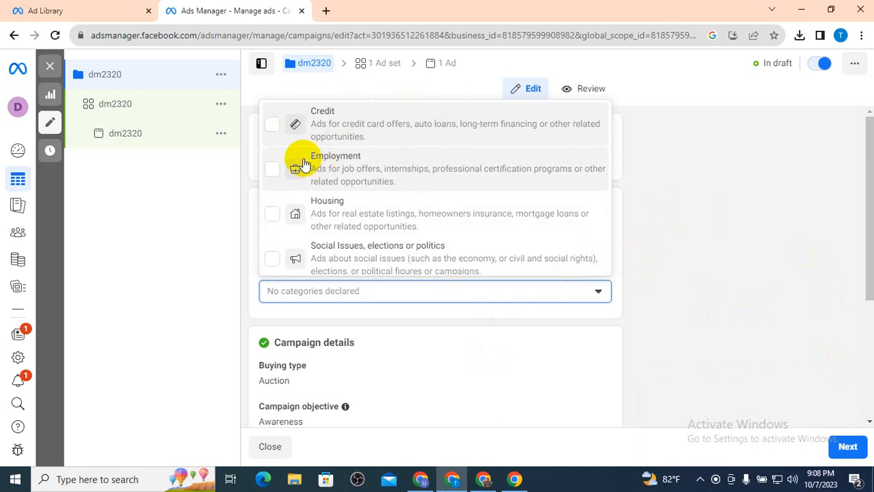
pyautogui.moveTo(315, 162); pyautogui.dragTo(367, 161)
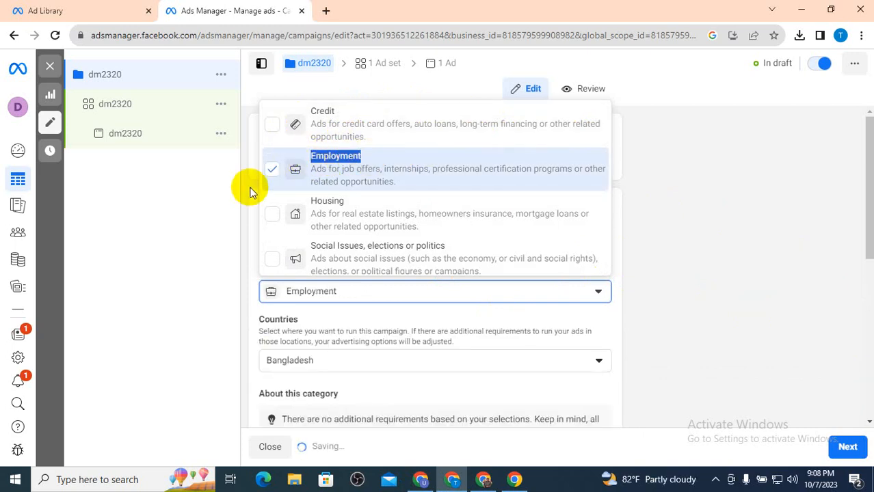
pyautogui.click(271, 172)
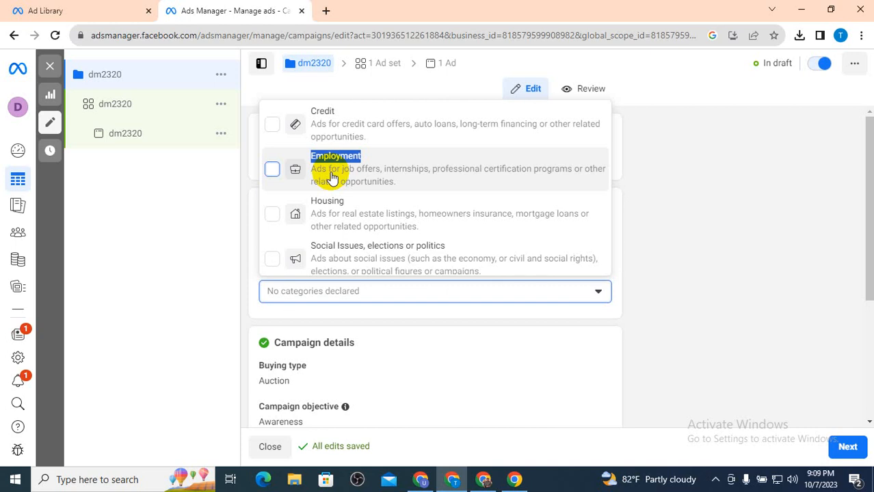
pyautogui.click(301, 205)
pyautogui.moveTo(301, 202); pyautogui.dragTo(366, 208)
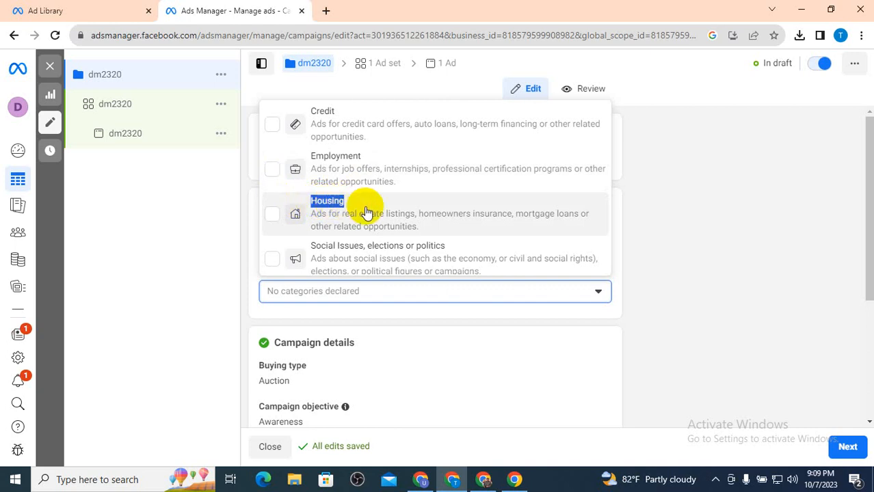
pyautogui.click(274, 223)
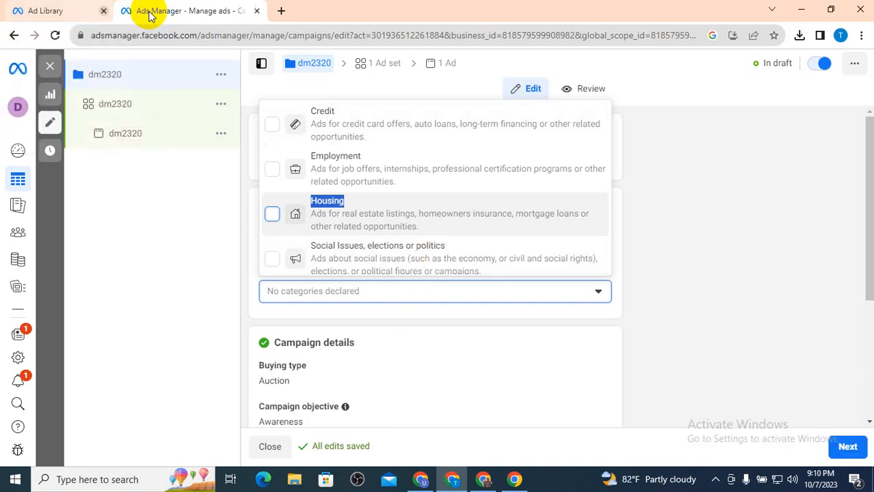
# - Replace the old Ad Library page with a new browser tab and find "ad library" there
pyautogui.click(149, 11)
pyautogui.click(174, 12)
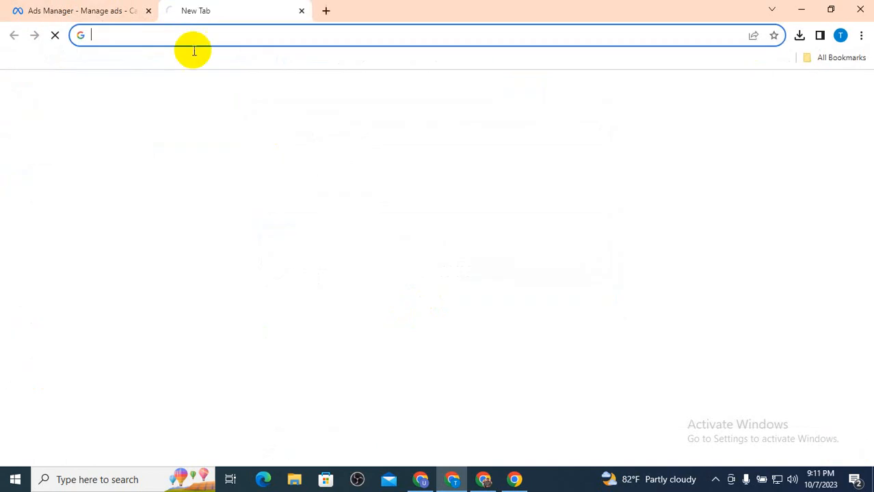
pyautogui.write('ad li')
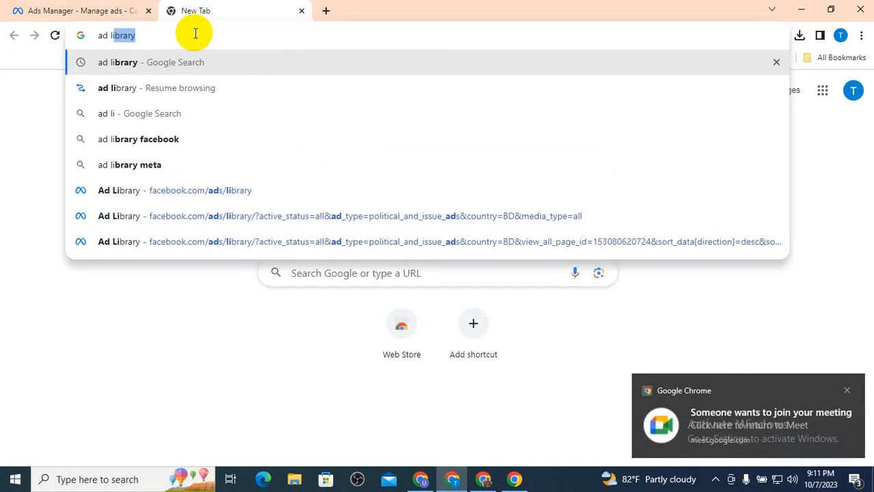
pyautogui.press('Return')
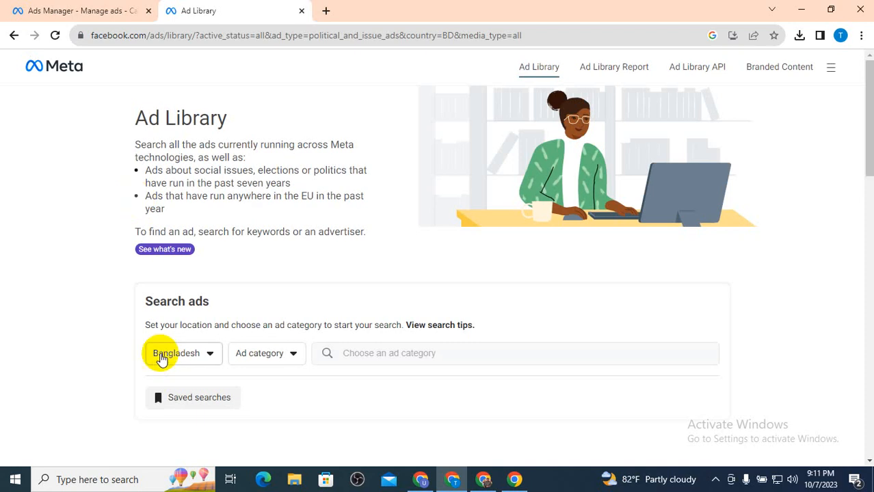
# - Set the ad search country to All and the ad category to All ads
pyautogui.click(161, 359)
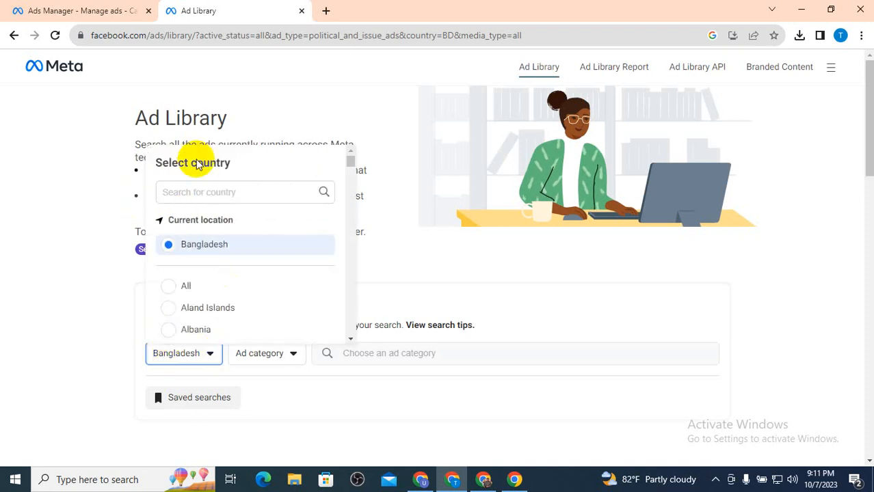
pyautogui.click(201, 284)
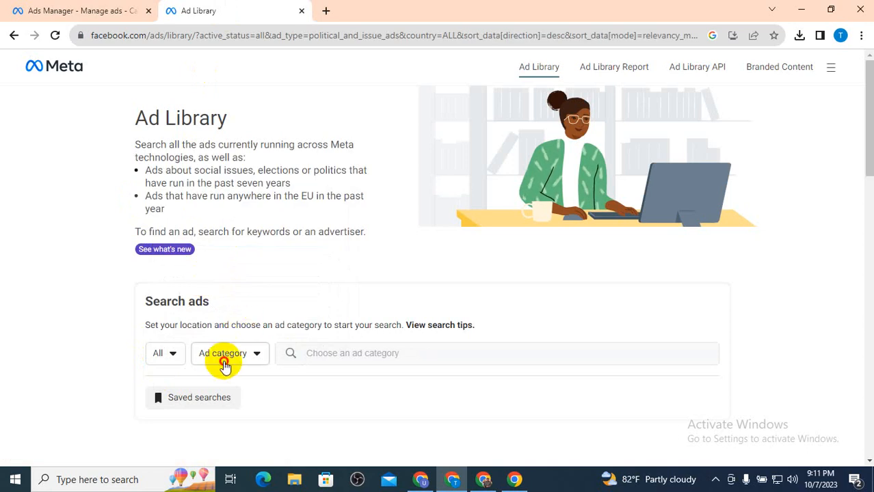
pyautogui.click(224, 365)
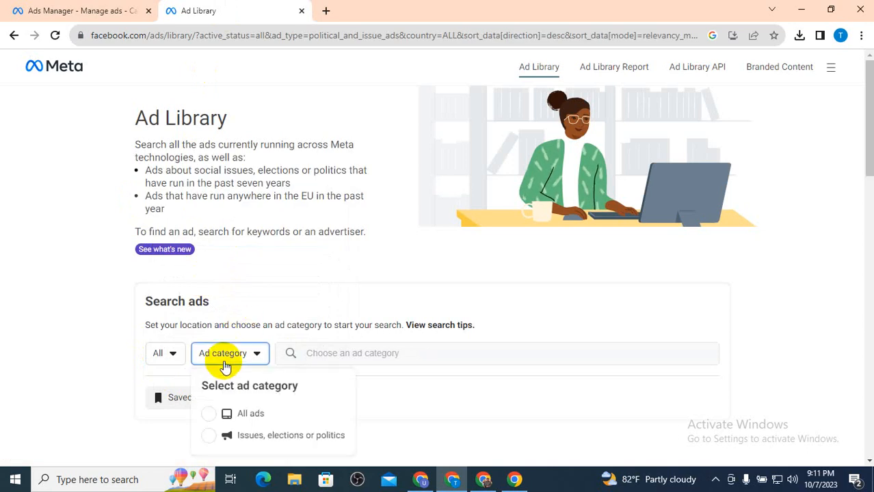
pyautogui.click(239, 412)
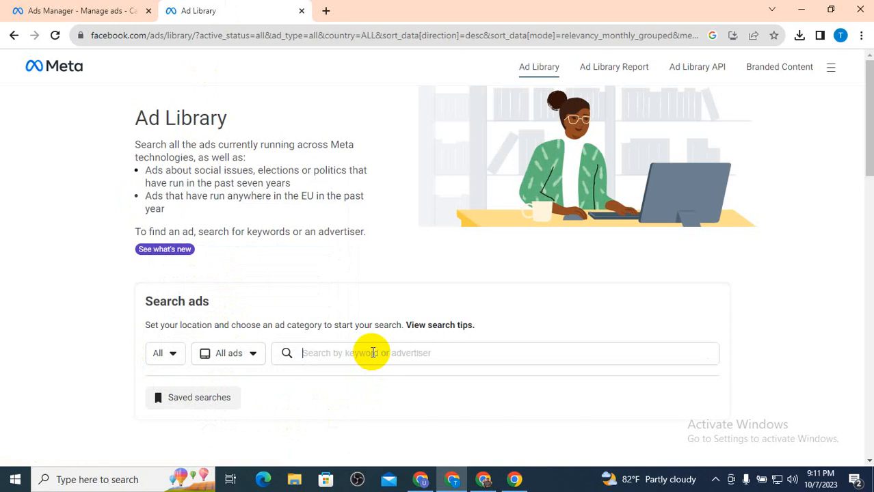
# - Search advertisers for "dona", open the ads of Donald J. Trump and check the number of results
pyautogui.click(373, 353)
pyautogui.write('dona')
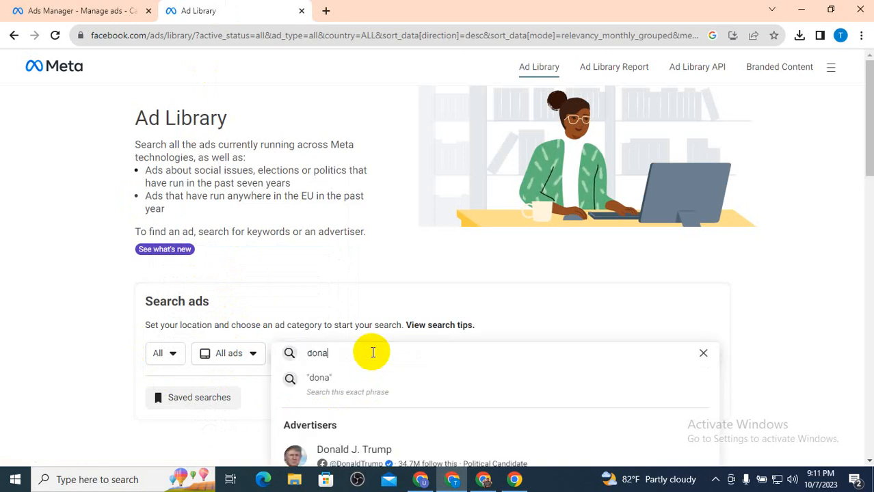
pyautogui.scroll(-1, 372, 353)
pyautogui.click(364, 384)
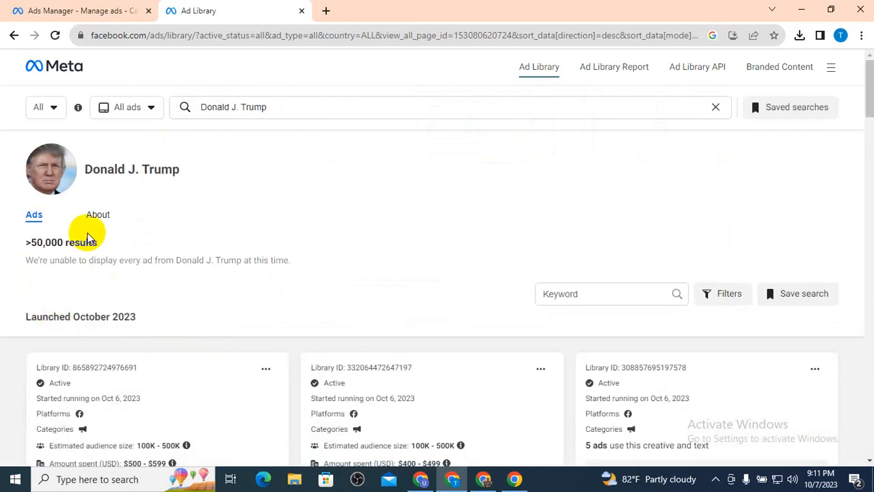
pyautogui.moveTo(112, 242); pyautogui.dragTo(26, 243)
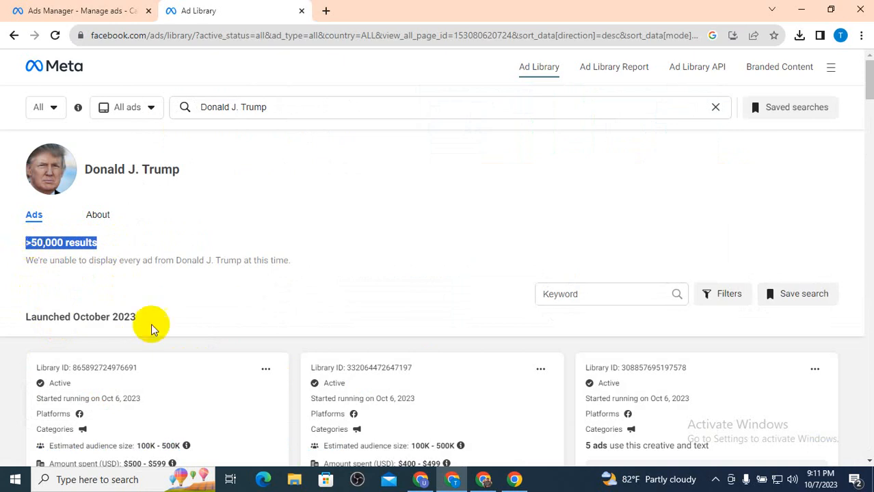
pyautogui.moveTo(177, 169)
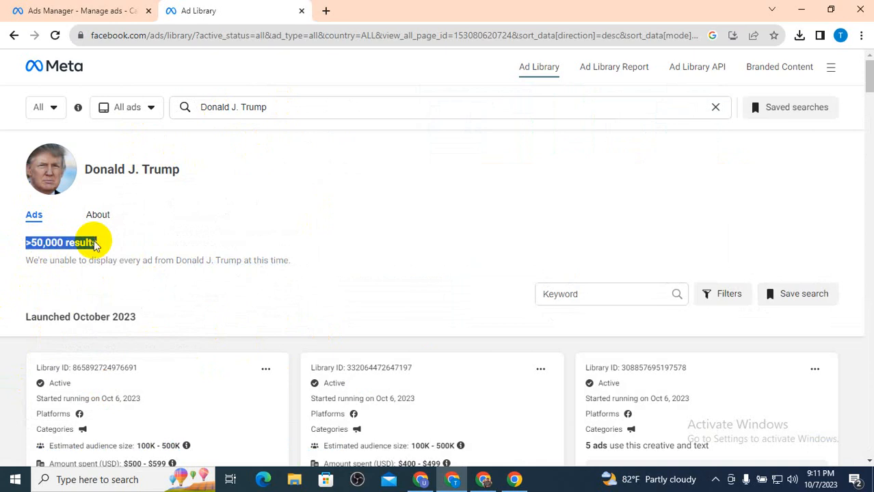
# - Switch to the Google Meet call, dismiss the raised-hands notice and read the latest chat question about restricted accounts
pyautogui.moveTo(419, 480)
pyautogui.click(424, 438)
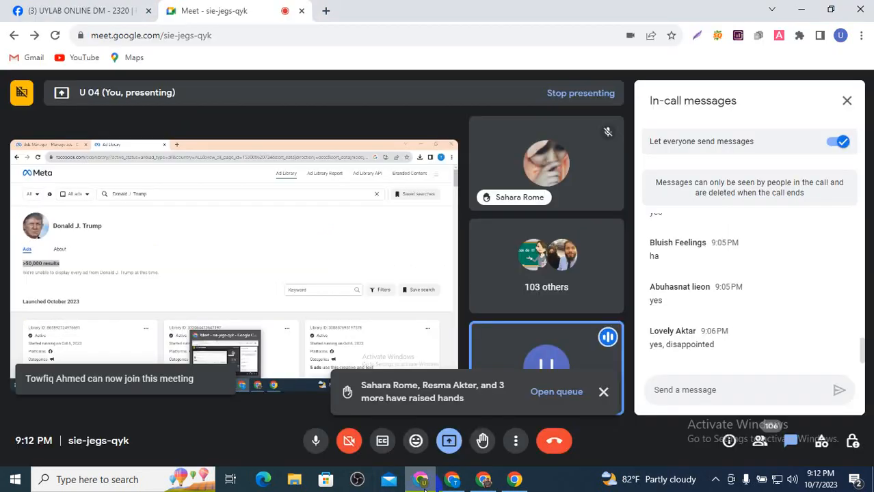
pyautogui.click(603, 394)
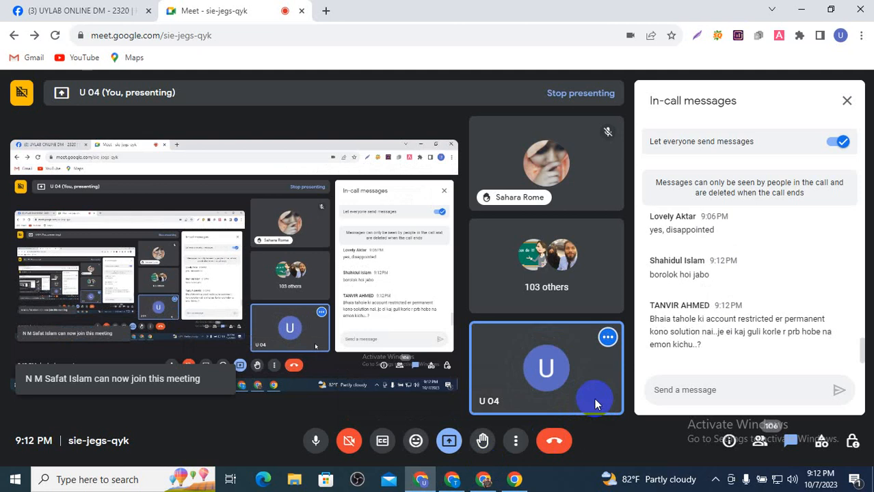
pyautogui.moveTo(483, 479)
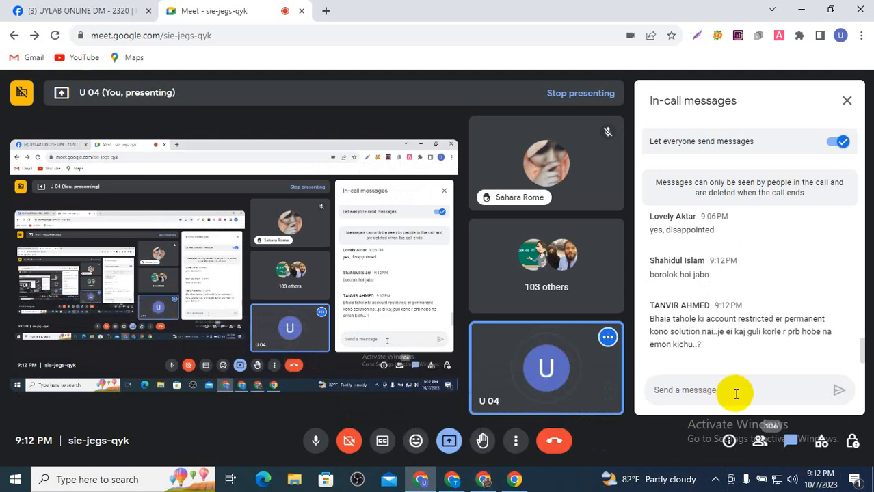
pyautogui.moveTo(703, 346); pyautogui.dragTo(649, 319)
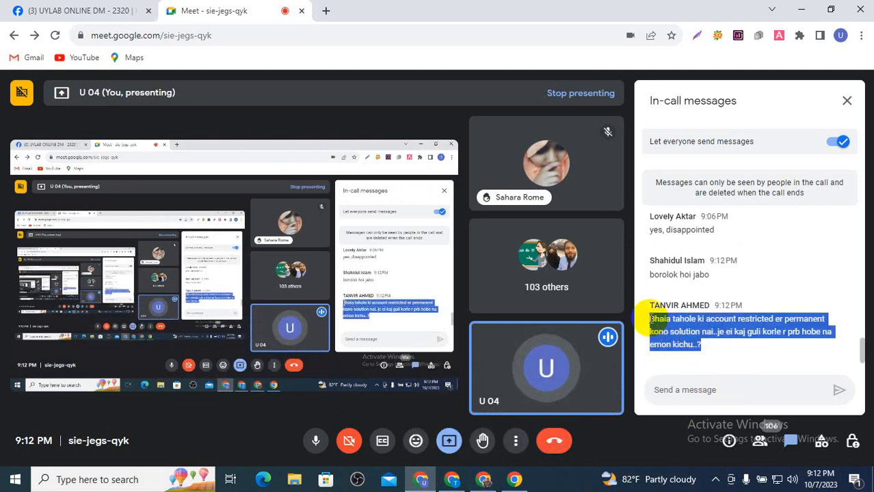
pyautogui.tripleClick(679, 346)
pyautogui.click(744, 352)
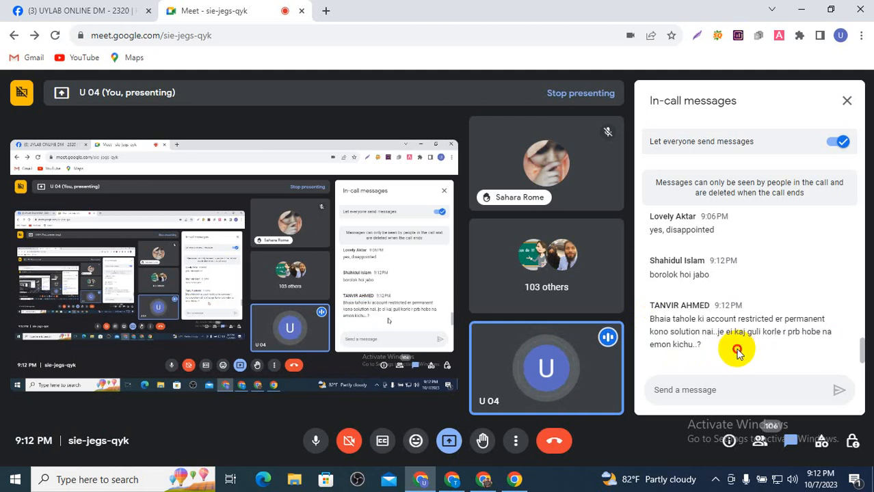
pyautogui.tripleClick(738, 352)
pyautogui.click(737, 352)
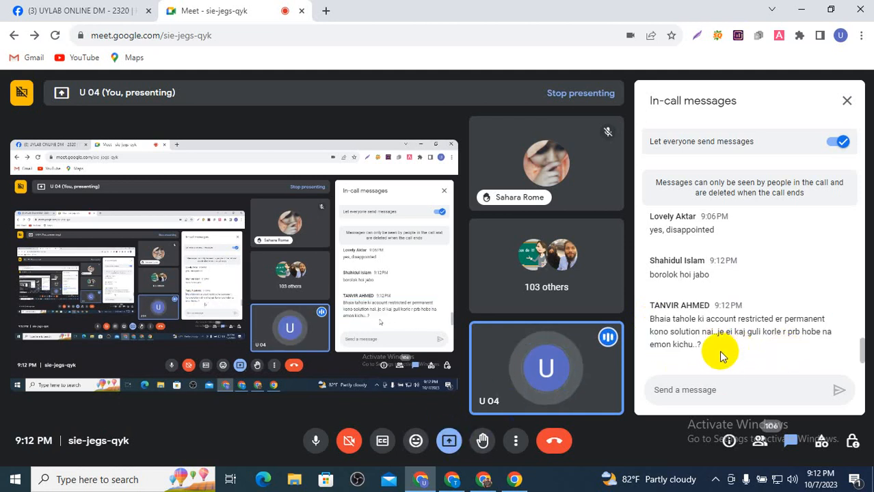
pyautogui.click(698, 346)
pyautogui.moveTo(698, 345); pyautogui.dragTo(649, 322)
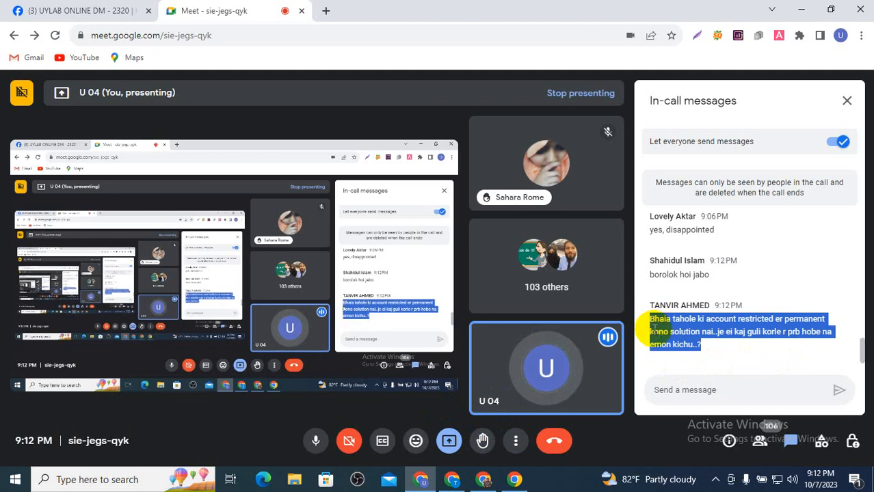
pyautogui.click(679, 341)
# - Return to the Ad Library and set the country to Bangladesh with the All ads category
pyautogui.click(452, 479)
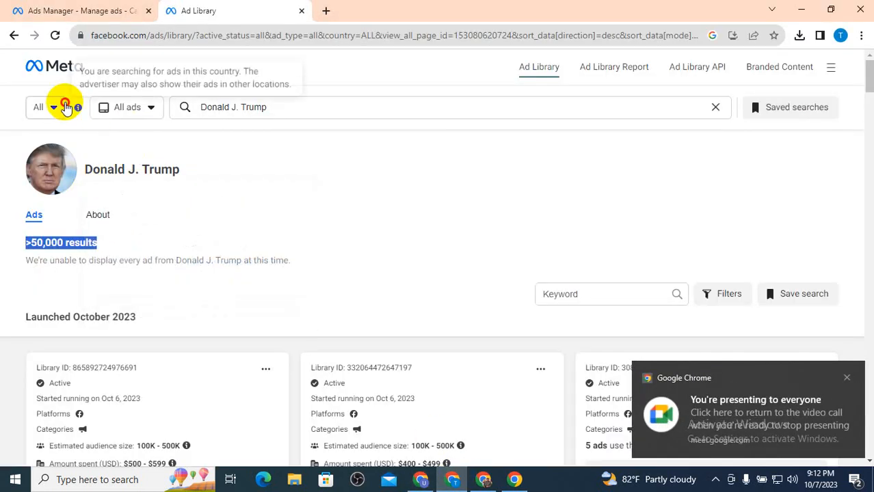
pyautogui.click(58, 112)
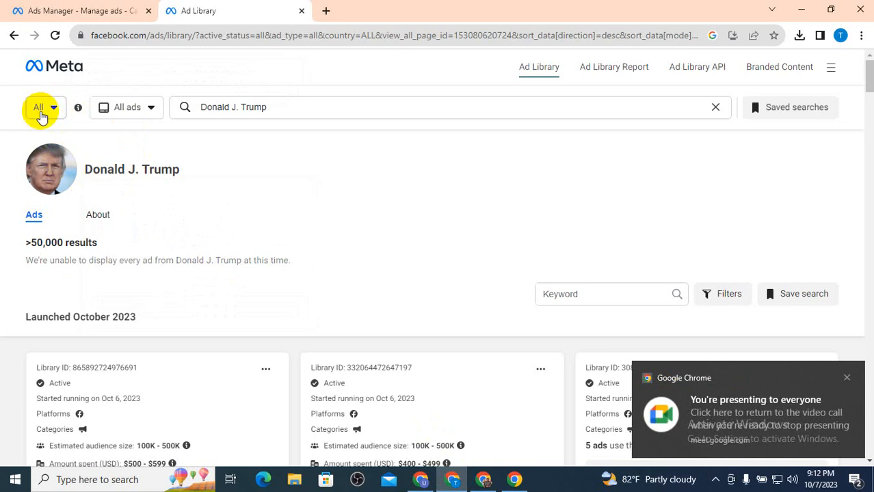
pyautogui.click(41, 116)
pyautogui.click(42, 114)
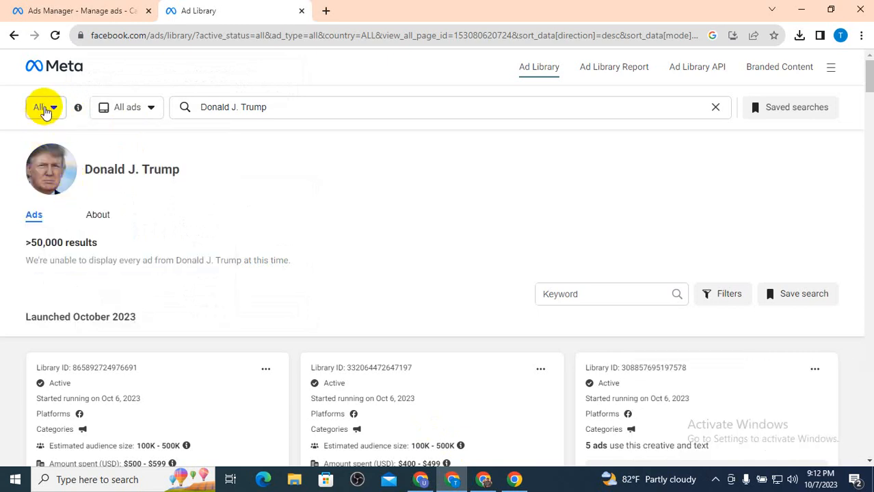
pyautogui.click(52, 111)
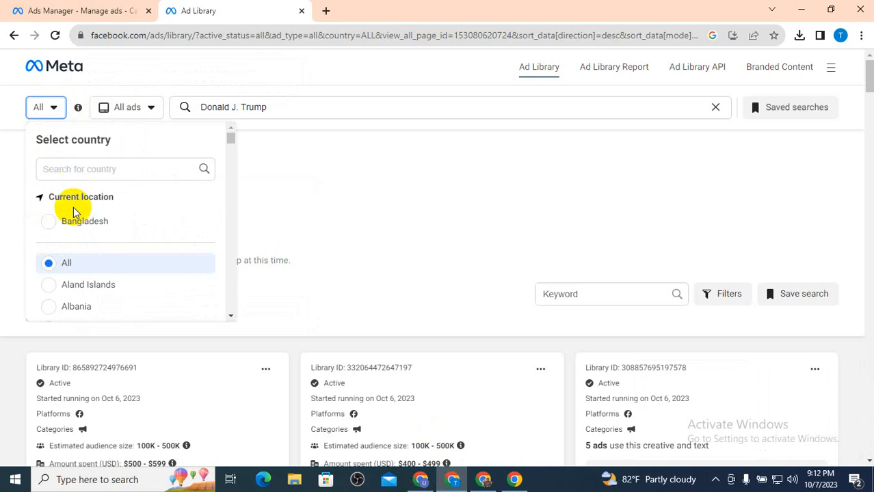
pyautogui.click(75, 224)
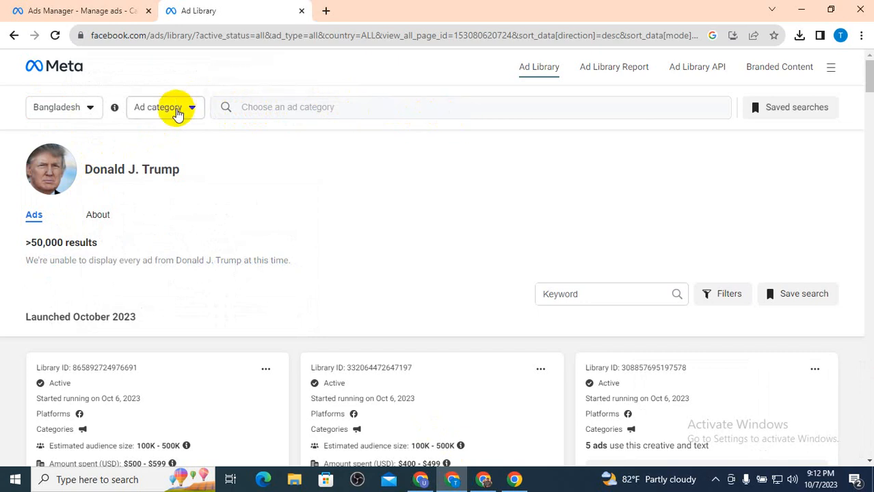
pyautogui.click(176, 109)
pyautogui.click(179, 172)
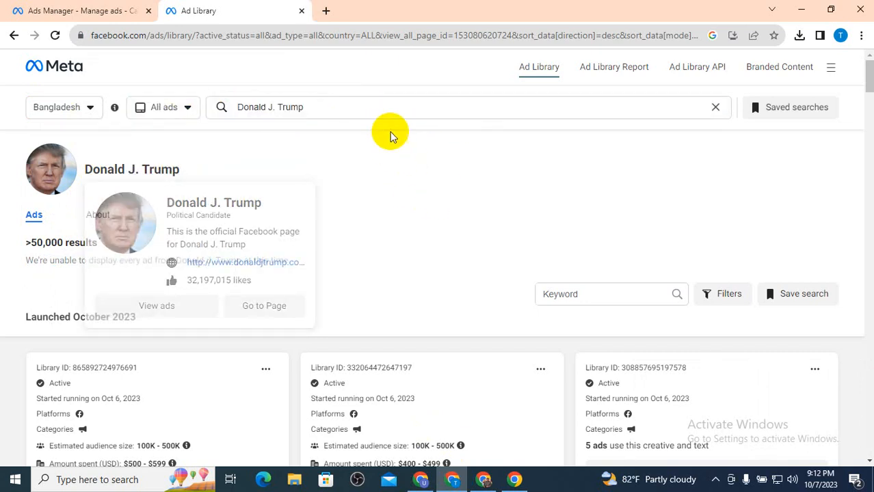
# - Replace the search term with "uy lab" and open the UY Lab computer training school's ads
pyautogui.click(349, 105)
pyautogui.press('BackSpace')
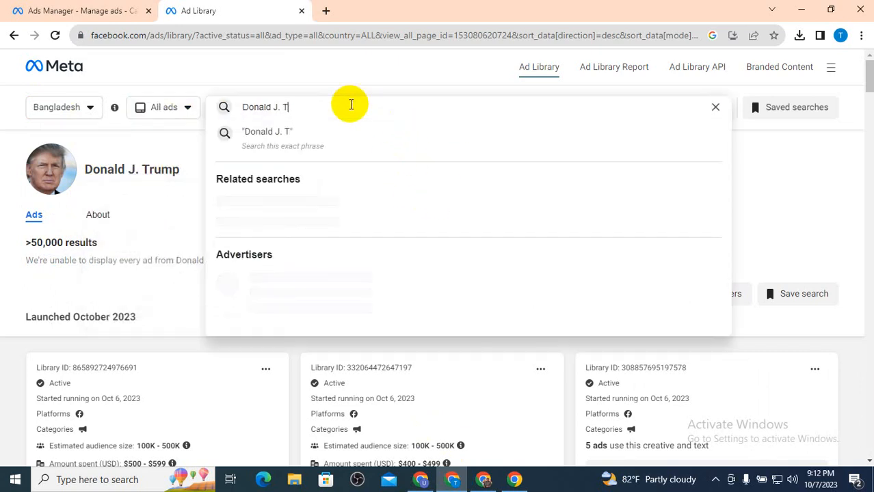
pyautogui.press('BackSpace')
pyautogui.press('BackSpace')
pyautogui.press('BackSpace')
pyautogui.press('BackSpace')
pyautogui.press('BackSpace')
pyautogui.press('BackSpace')
pyautogui.press('BackSpace')
pyautogui.press('BackSpace')
pyautogui.press('BackSpace')
pyautogui.press('BackSpace')
pyautogui.press('BackSpace')
pyautogui.write('uy')
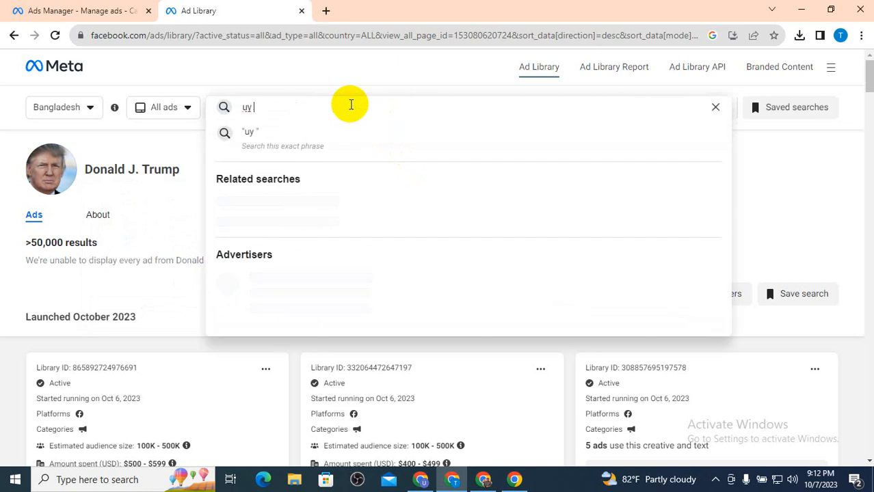
pyautogui.write(' lab')
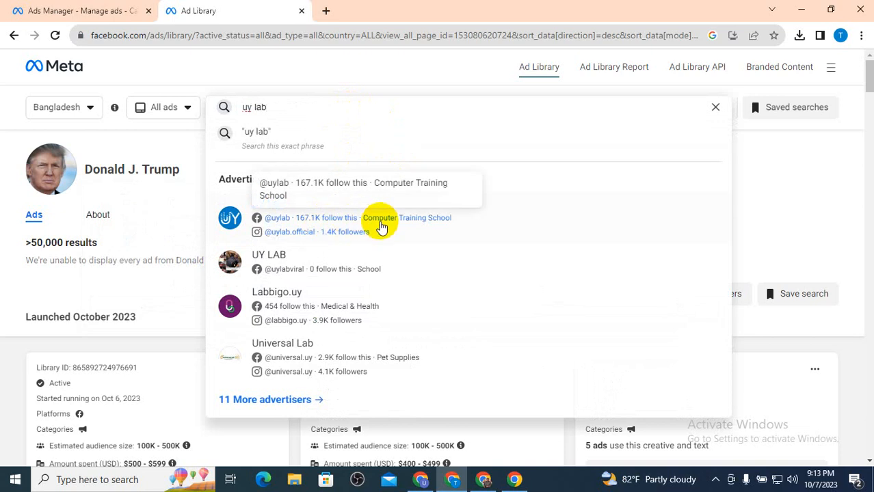
pyautogui.click(381, 228)
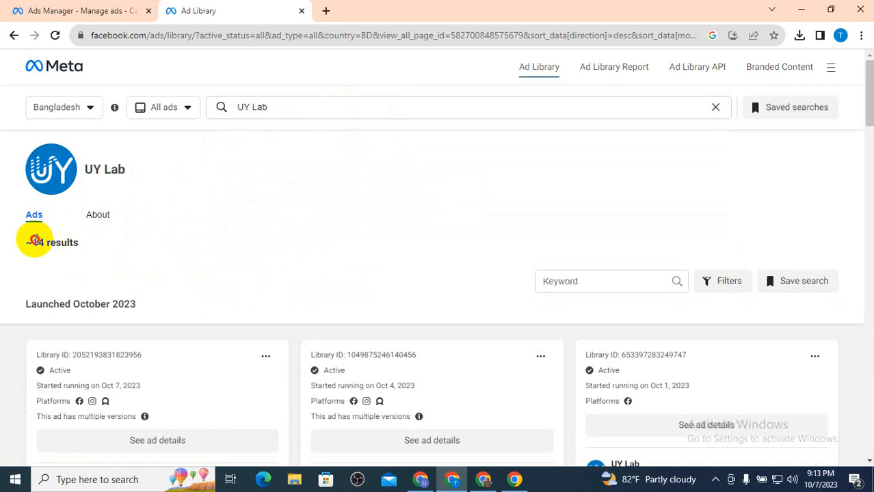
# - Check UY Lab's result count and look through its ads launched in October and September 2023
pyautogui.moveTo(32, 242); pyautogui.dragTo(89, 242)
pyautogui.scroll(-5, 89, 244)
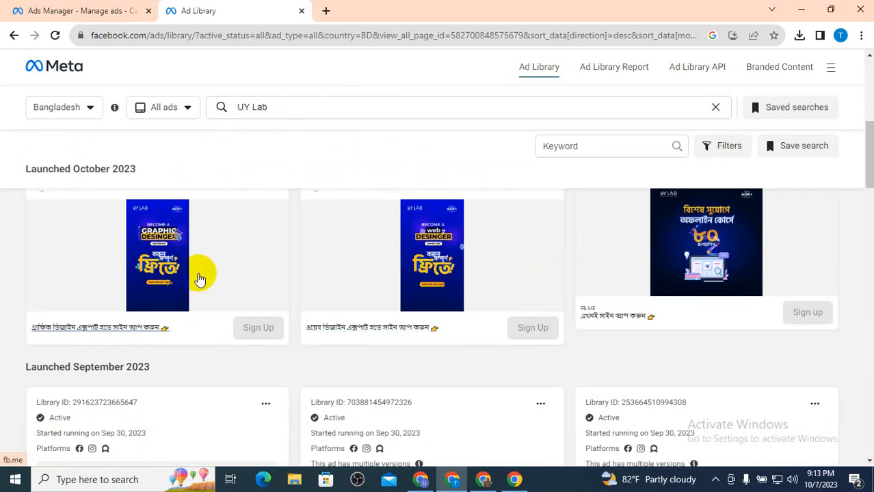
pyautogui.scroll(-4, 692, 257)
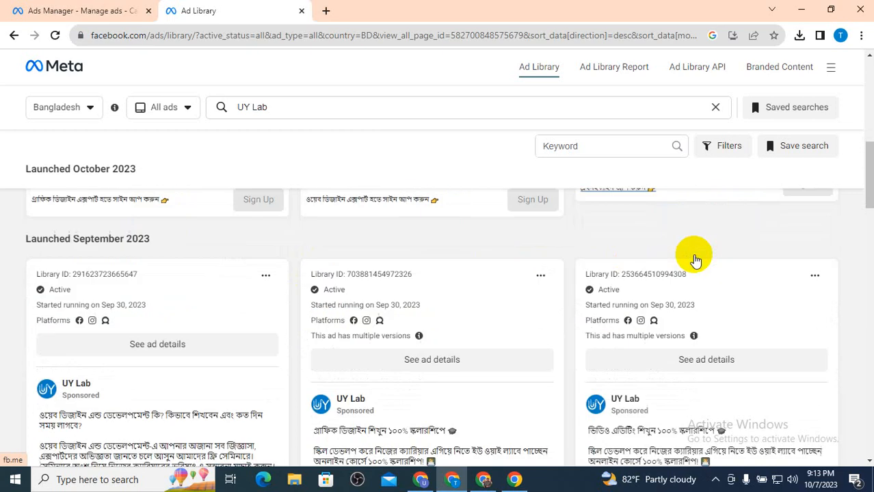
# - Look through the rest of UY Lab's ads back to May 2023 and return to the October 2023 launches
pyautogui.scroll(-4, 273, 352)
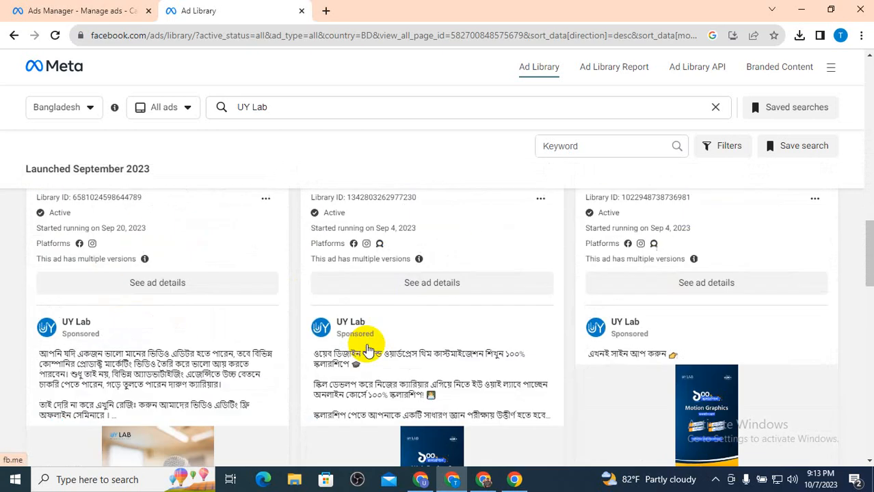
pyautogui.scroll(-10, 660, 375)
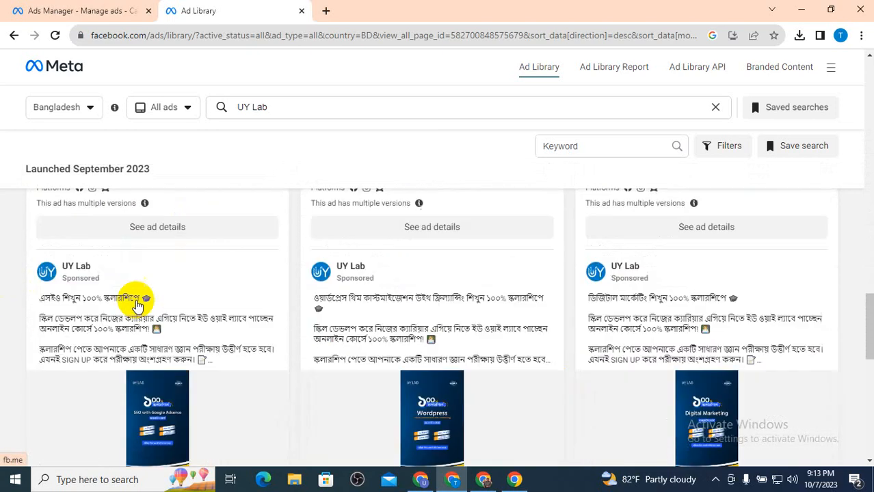
pyautogui.scroll(-5, 531, 336)
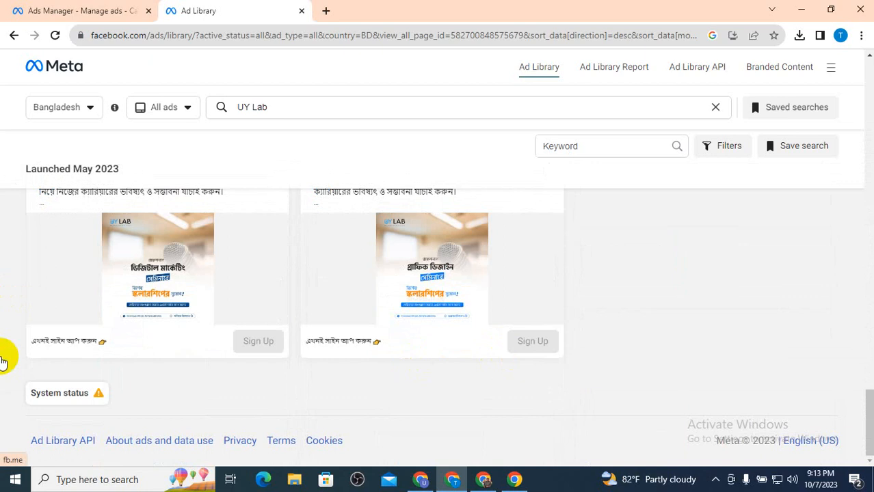
pyautogui.scroll(3, 280, 297)
pyautogui.scroll(15, 280, 298)
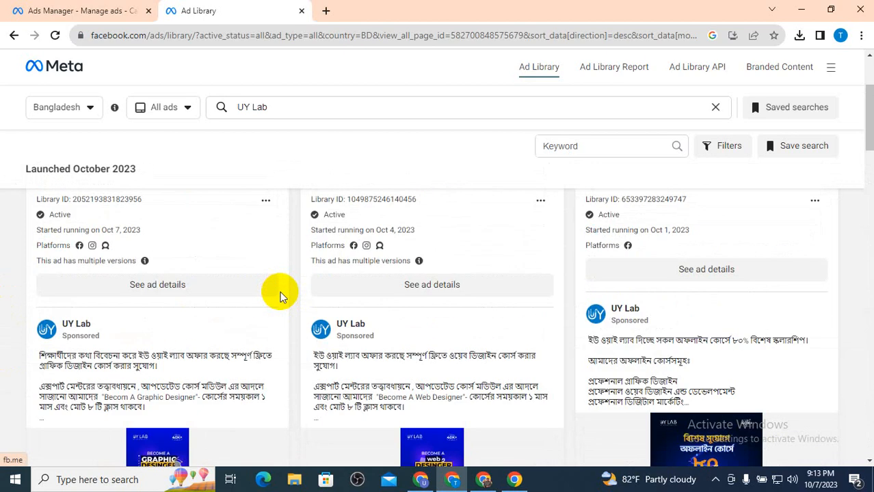
pyautogui.scroll(-3, 400, 315)
pyautogui.scroll(5, 400, 316)
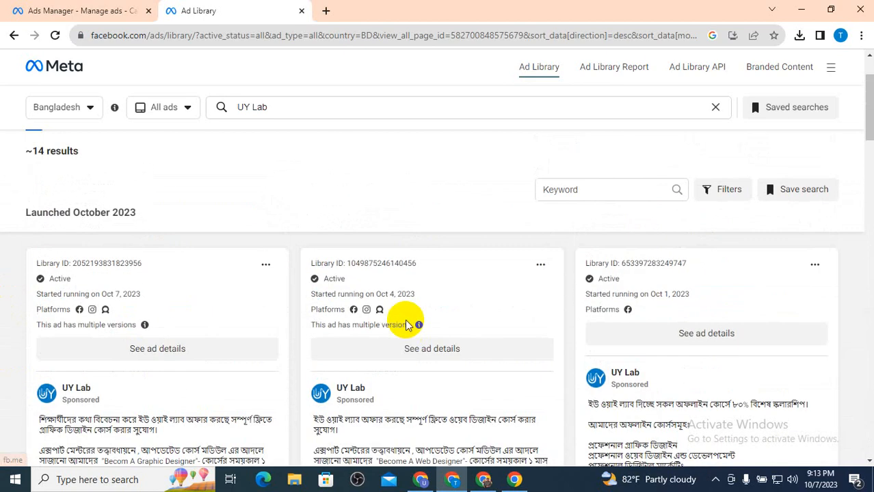
# - Open the details of UY Lab's ad started on Oct 4, 2023, expand the advertiser information and read the ad text
pyautogui.click(406, 347)
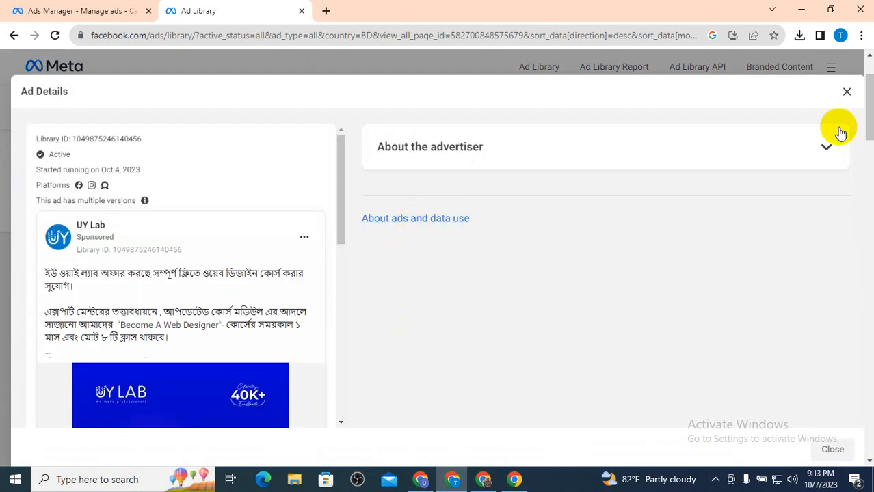
pyautogui.click(825, 145)
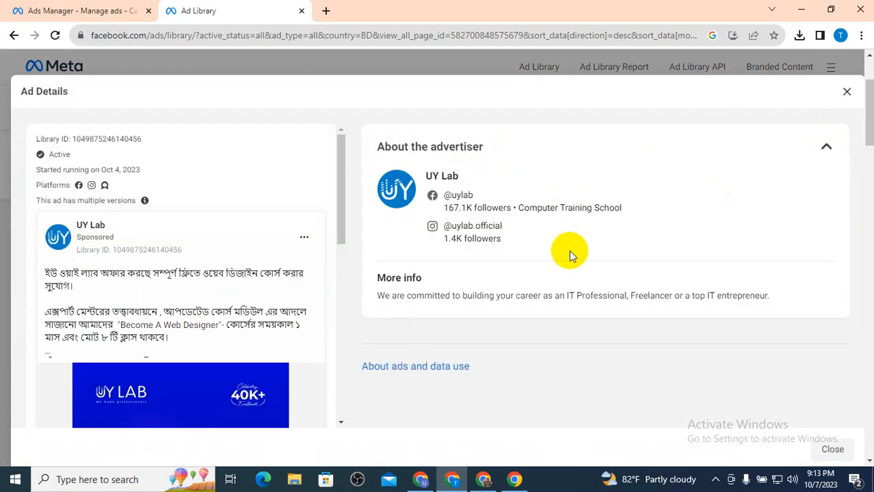
pyautogui.scroll(-1, 226, 304)
pyautogui.click(140, 279)
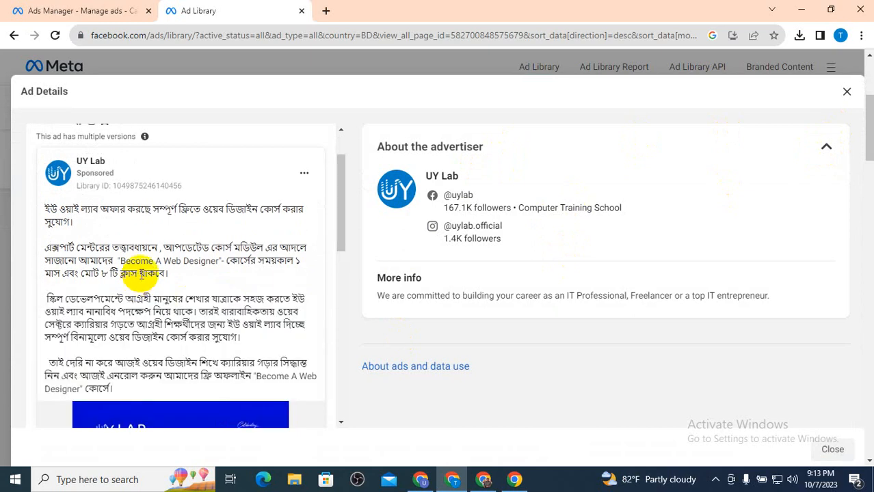
pyautogui.moveTo(44, 207); pyautogui.dragTo(116, 383)
pyautogui.click(116, 383)
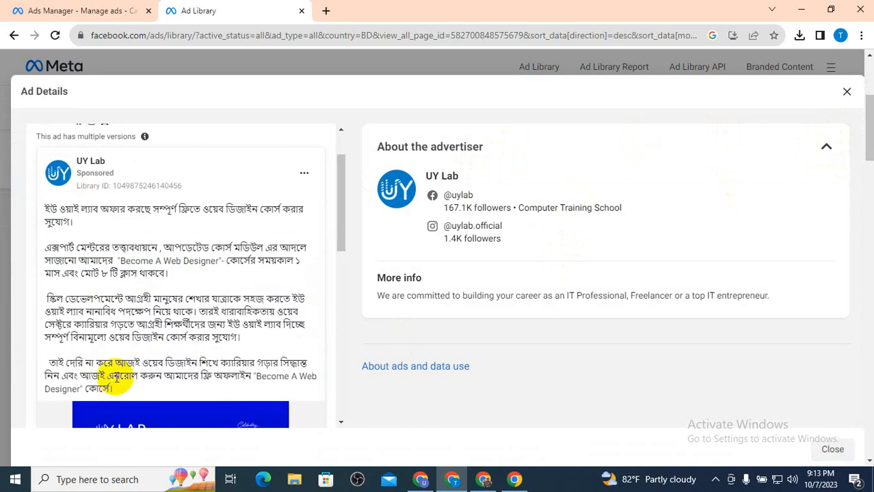
# - Show the second version of the web design ad and look over its creative
pyautogui.scroll(-3, 116, 383)
pyautogui.scroll(-3, 166, 282)
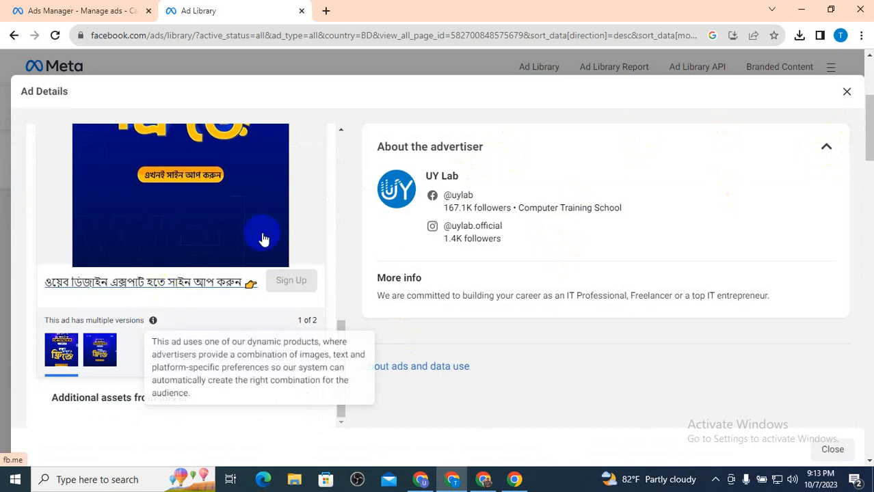
pyautogui.click(96, 361)
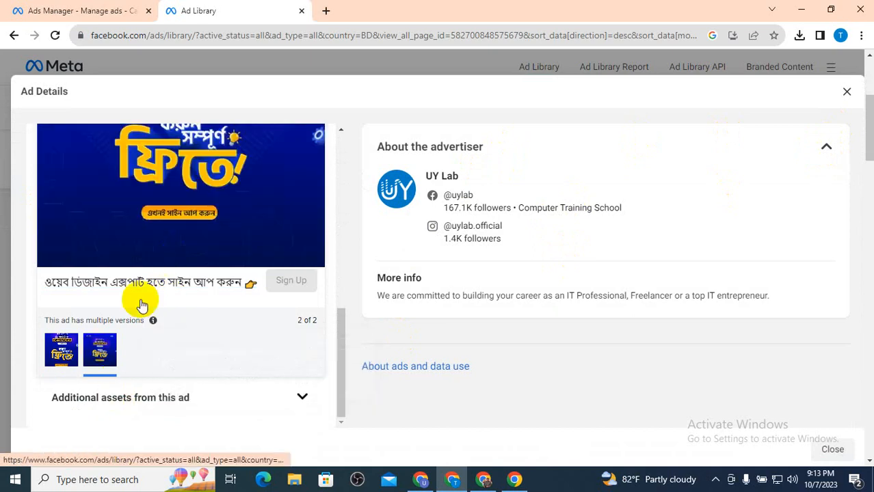
pyautogui.scroll(6, 164, 244)
pyautogui.scroll(-6, 166, 244)
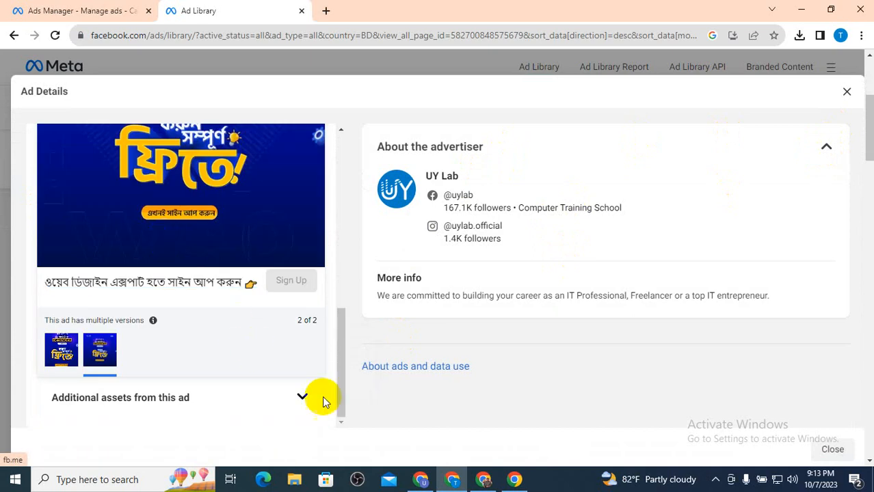
# - Expand the additional assets from this ad and read through its links and lead form text
pyautogui.click(302, 397)
pyautogui.scroll(-4, 248, 369)
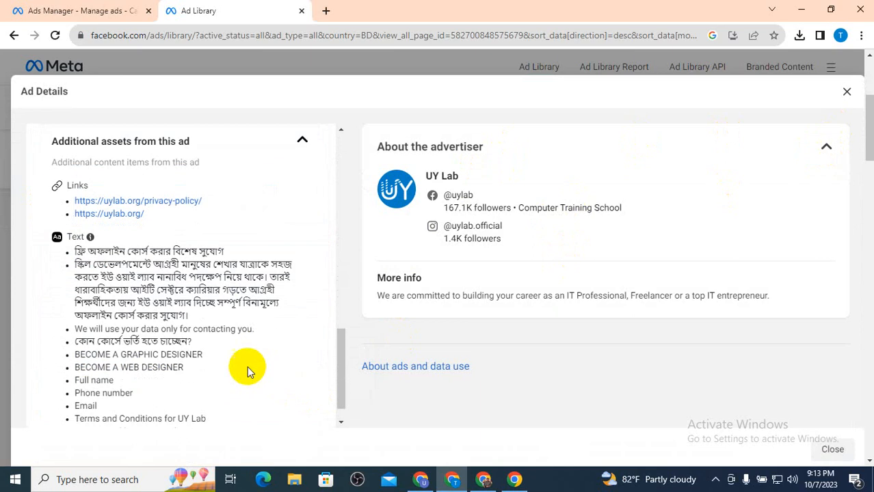
pyautogui.scroll(2, 140, 315)
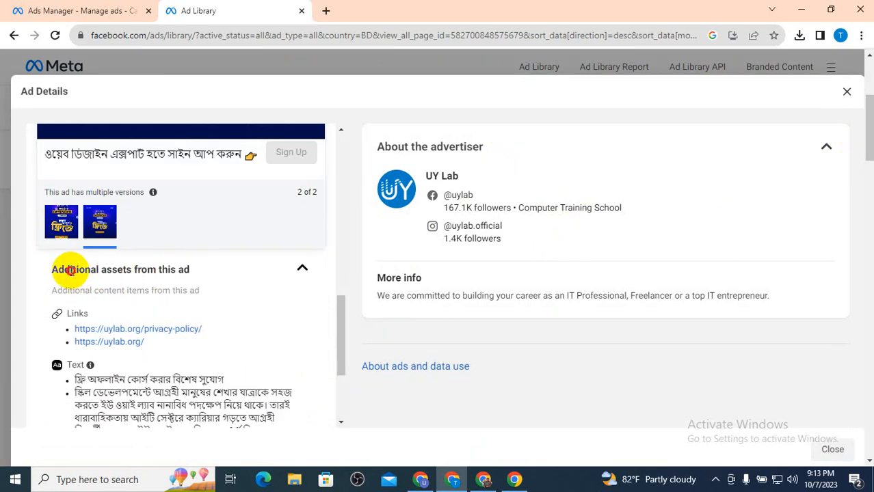
pyautogui.moveTo(71, 271); pyautogui.dragTo(197, 278)
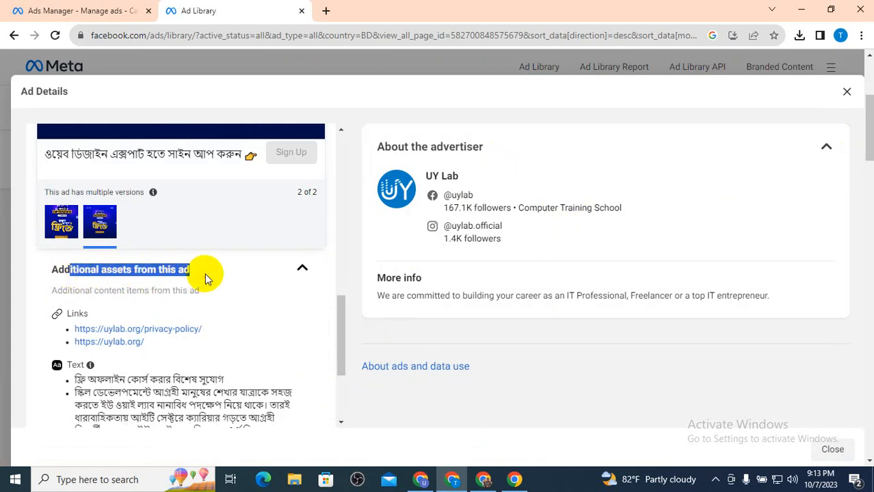
pyautogui.click(205, 276)
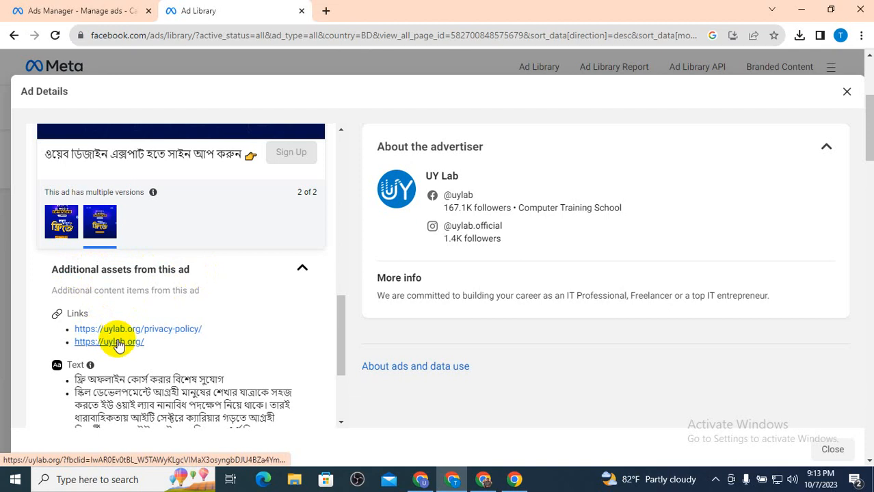
pyautogui.scroll(-2, 118, 347)
pyautogui.moveTo(73, 315); pyautogui.dragTo(220, 400)
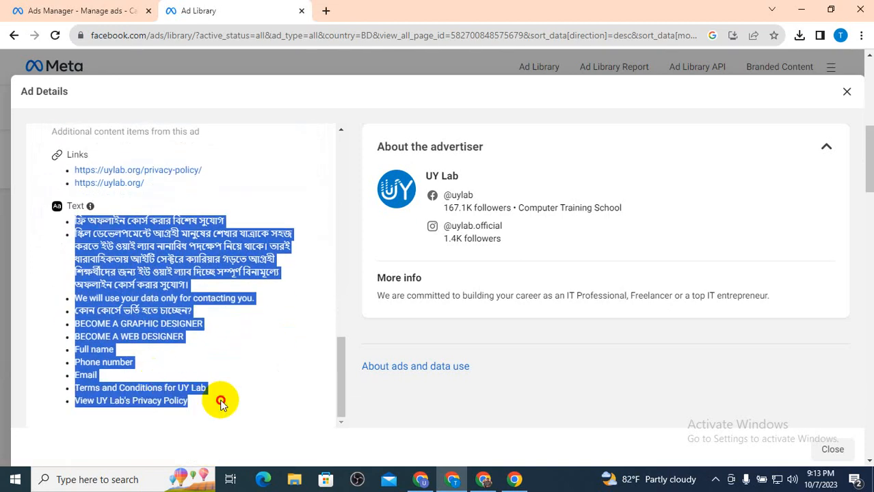
pyautogui.click(220, 402)
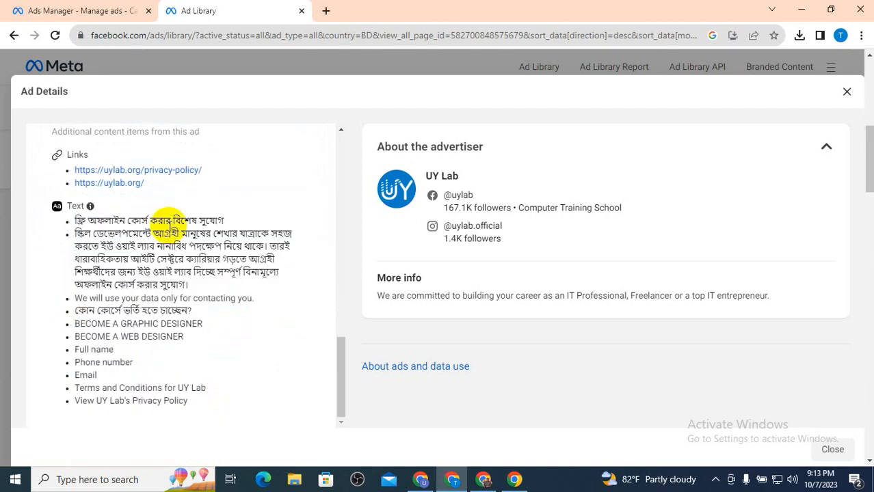
pyautogui.scroll(10, 169, 225)
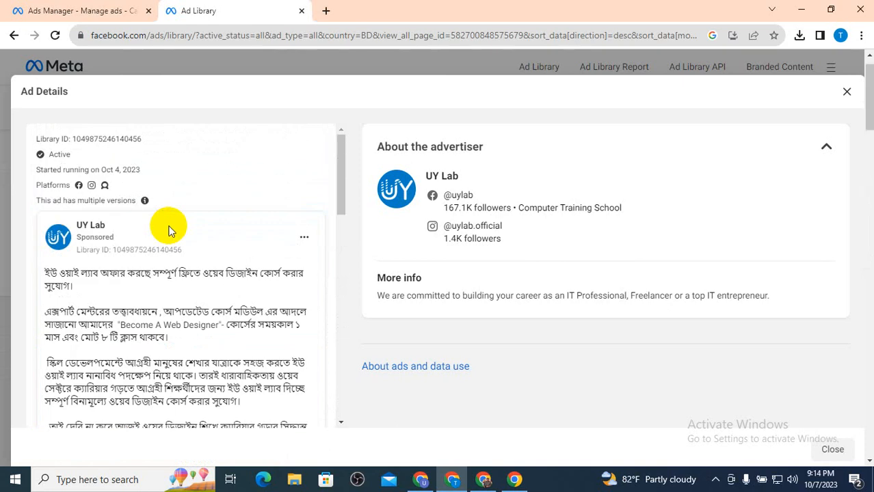
# - Open the page about ads and data use, read its introduction and close the page
pyautogui.click(403, 368)
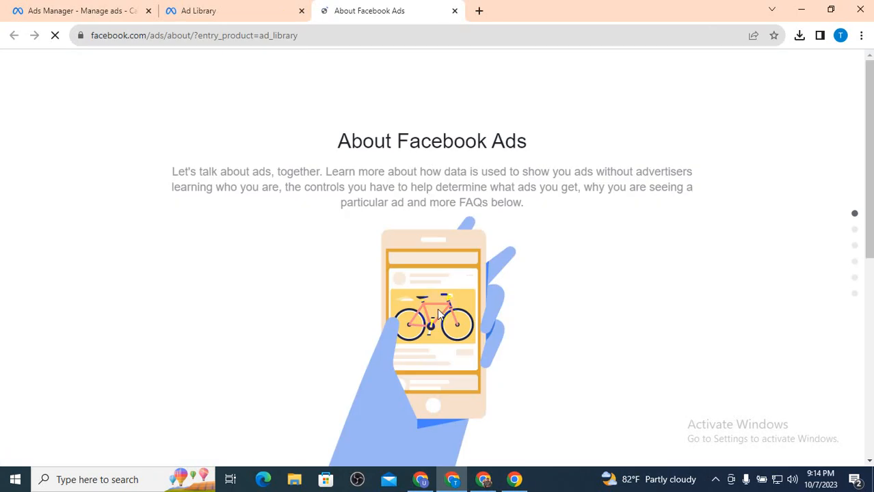
pyautogui.scroll(-5, 413, 168)
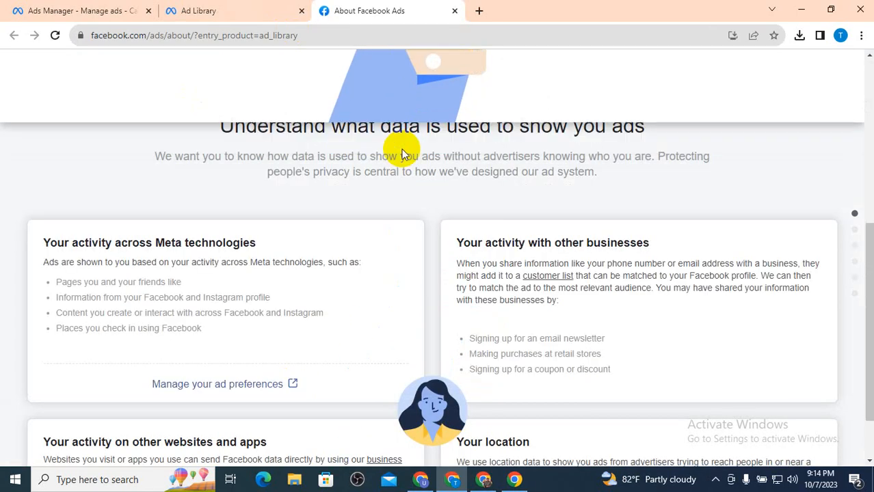
pyautogui.scroll(5, 403, 153)
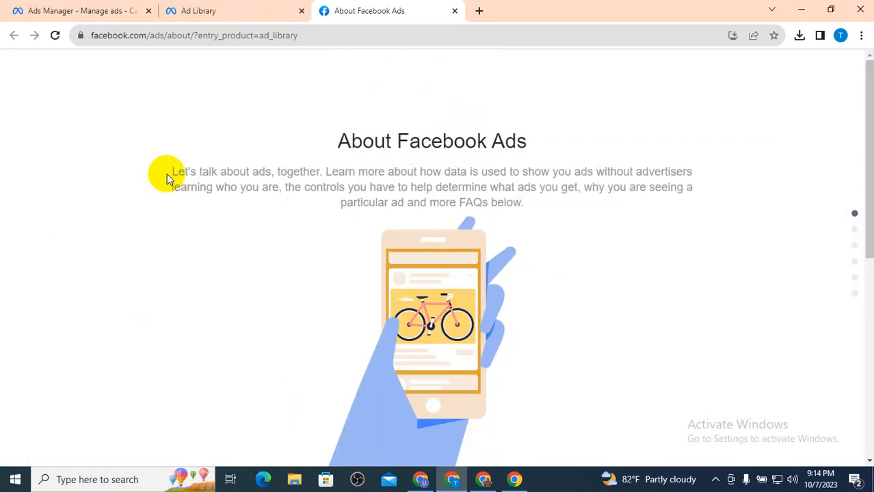
pyautogui.moveTo(168, 174); pyautogui.dragTo(433, 231)
pyautogui.click(526, 246)
pyautogui.click(455, 11)
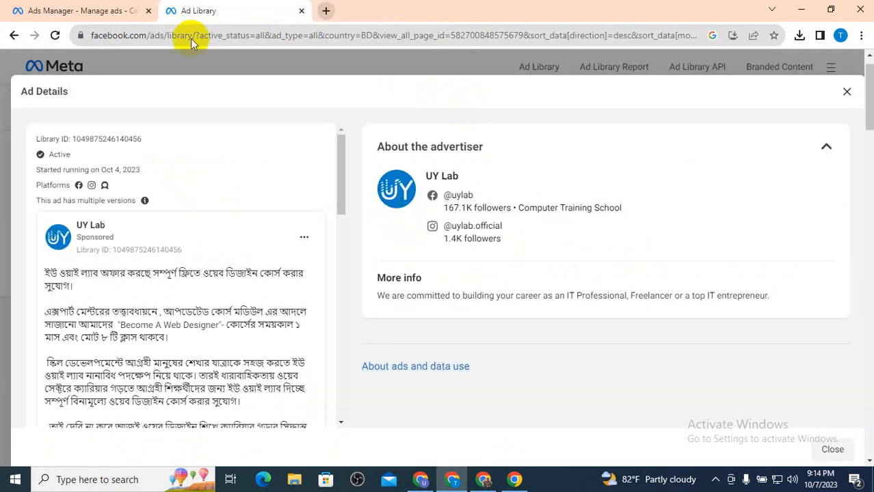
# - Close the ad details and look through UY Lab's full list of ads again
pyautogui.click(846, 92)
pyautogui.scroll(-5, 489, 342)
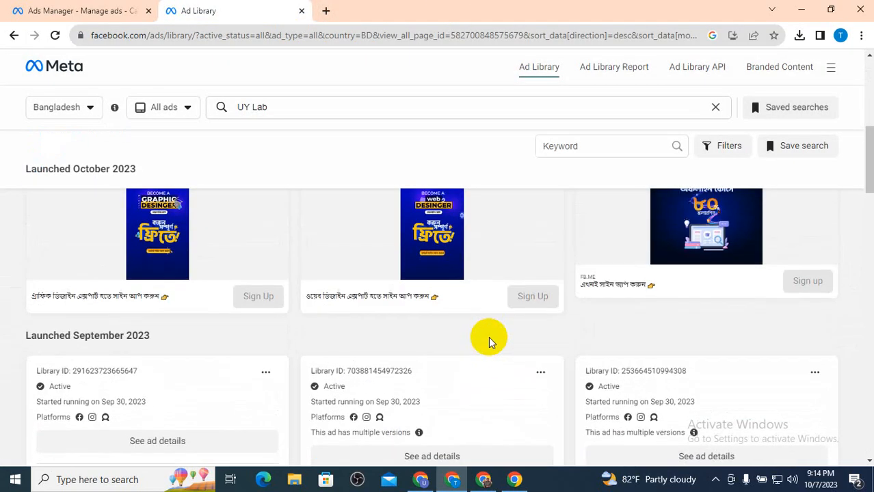
pyautogui.scroll(-5, 489, 336)
pyautogui.scroll(-10, 488, 337)
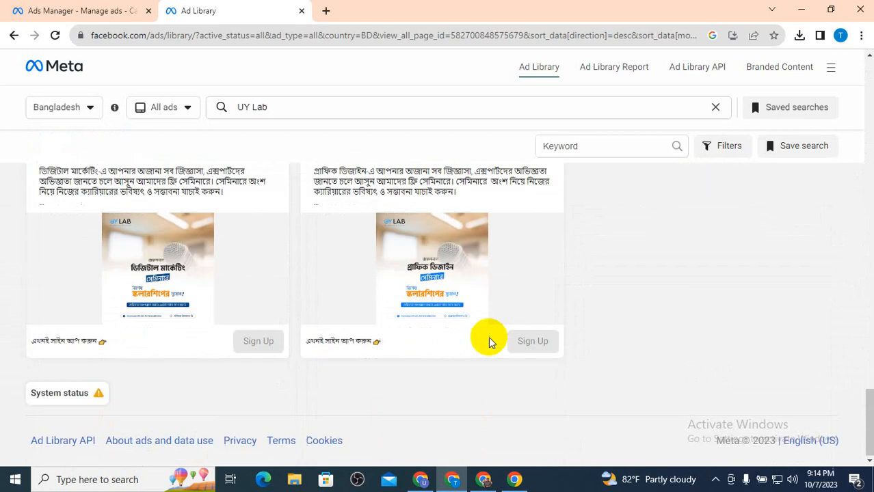
pyautogui.scroll(10, 488, 336)
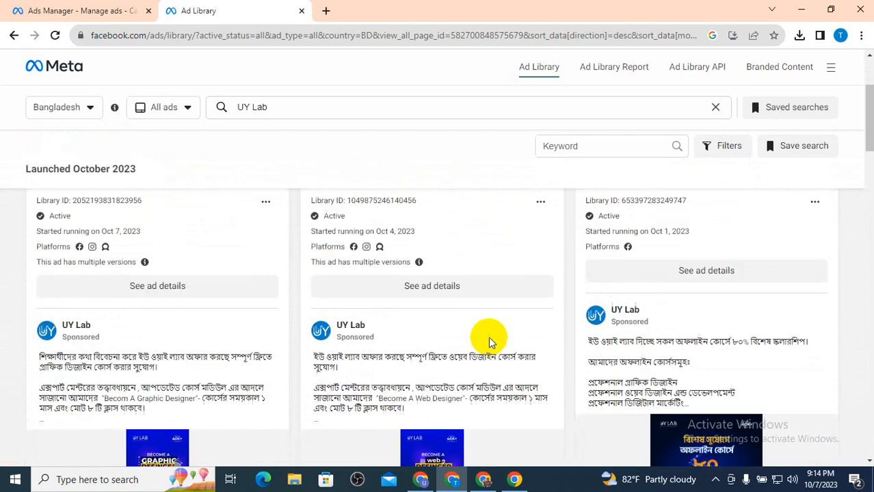
# - Switch to the Google Meet call, check the microphone's recording levels in the Windows sound settings and close the dialogs
pyautogui.click(416, 484)
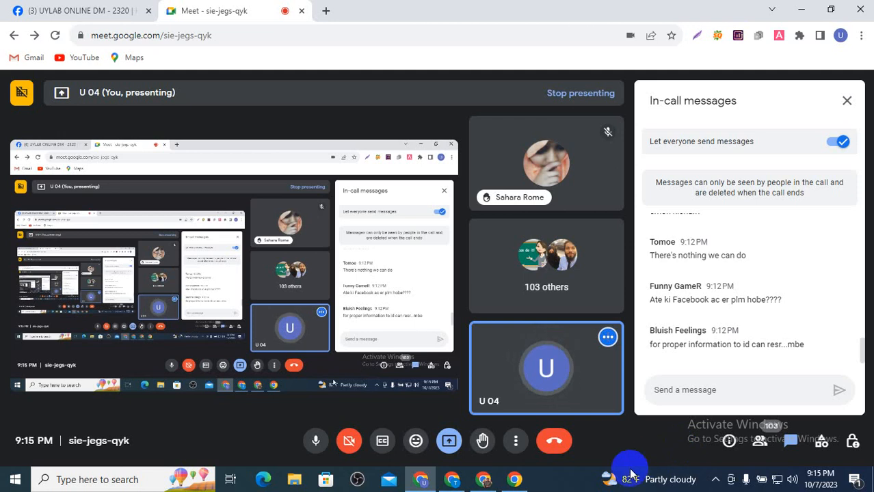
pyautogui.rightClick(789, 478)
pyautogui.click(775, 441)
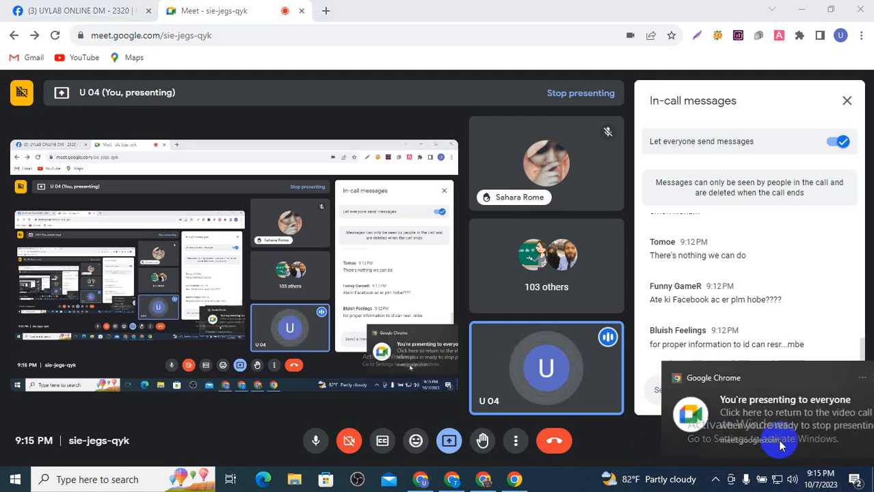
pyautogui.rightClick(793, 480)
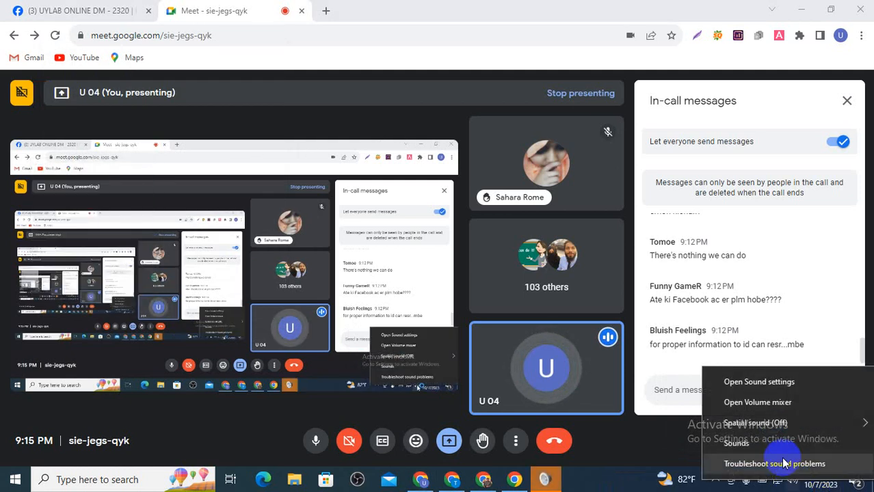
pyautogui.click(775, 441)
pyautogui.click(96, 64)
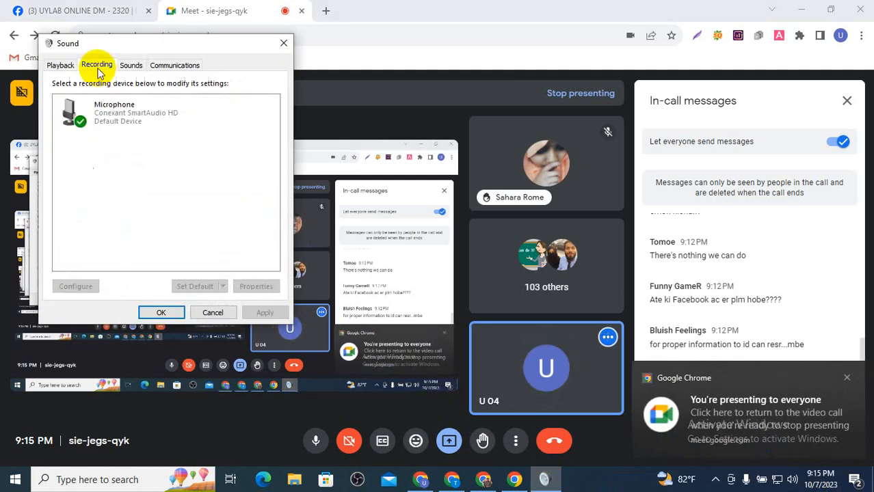
pyautogui.doubleClick(125, 126)
pyautogui.click(136, 115)
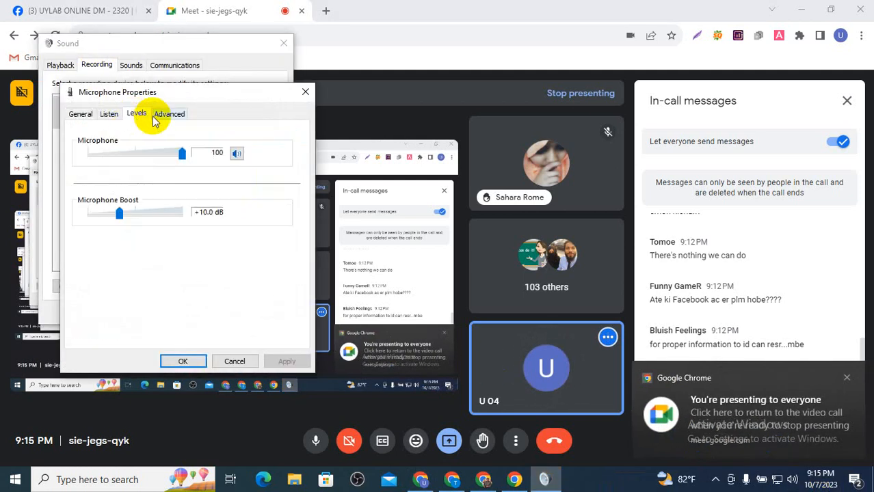
pyautogui.click(305, 96)
pyautogui.click(286, 44)
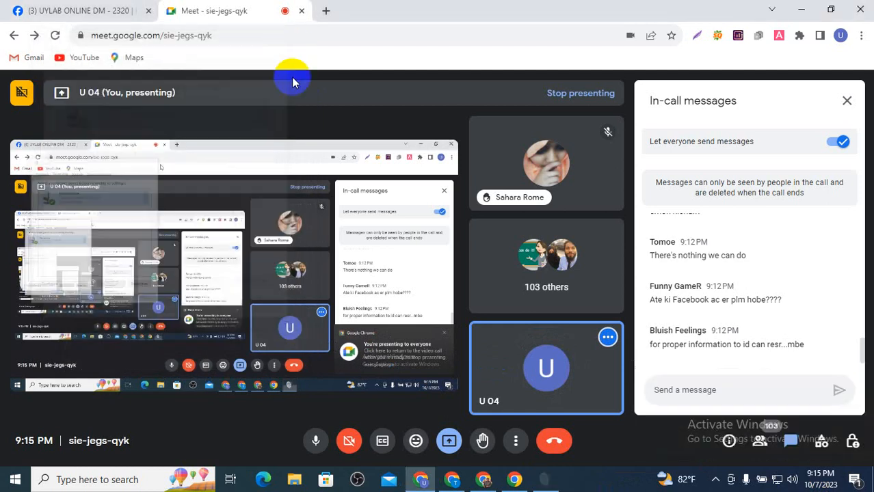
# - Glance at the sales funnel document in Google Docs and return to the dm2320 campaign's special ad categories in Ads Manager
pyautogui.click(483, 479)
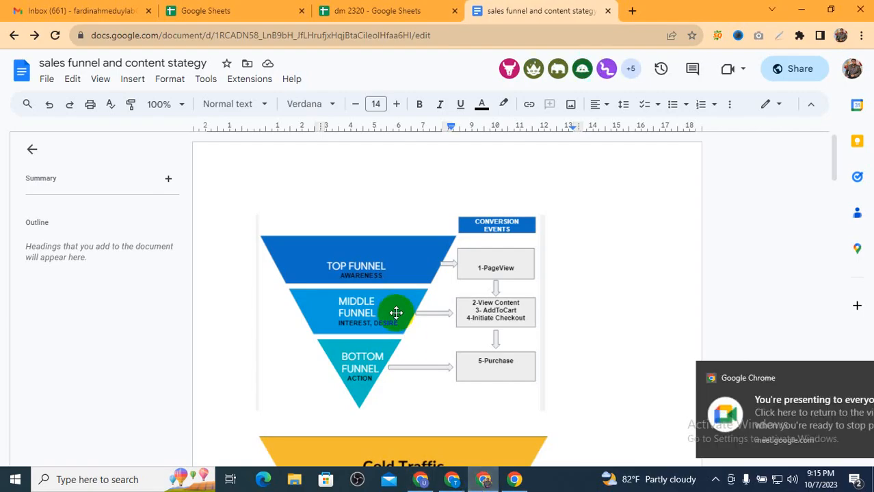
pyautogui.scroll(-5, 396, 310)
pyautogui.click(451, 479)
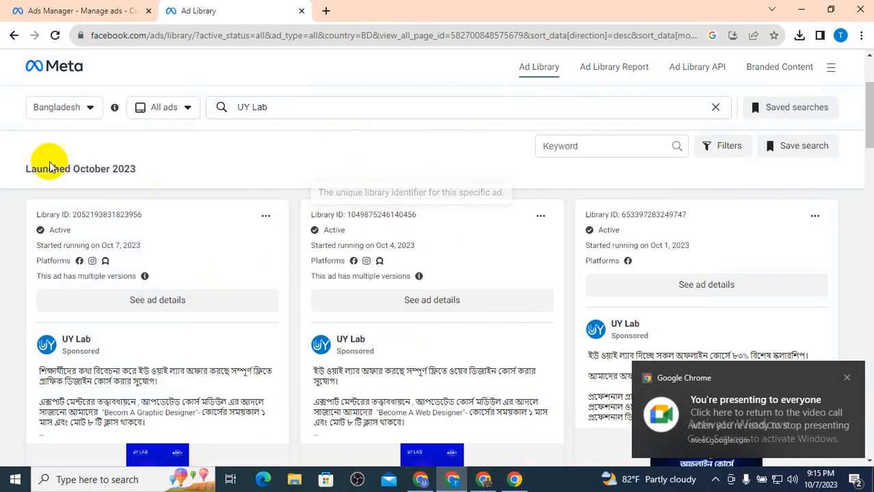
pyautogui.click(113, 12)
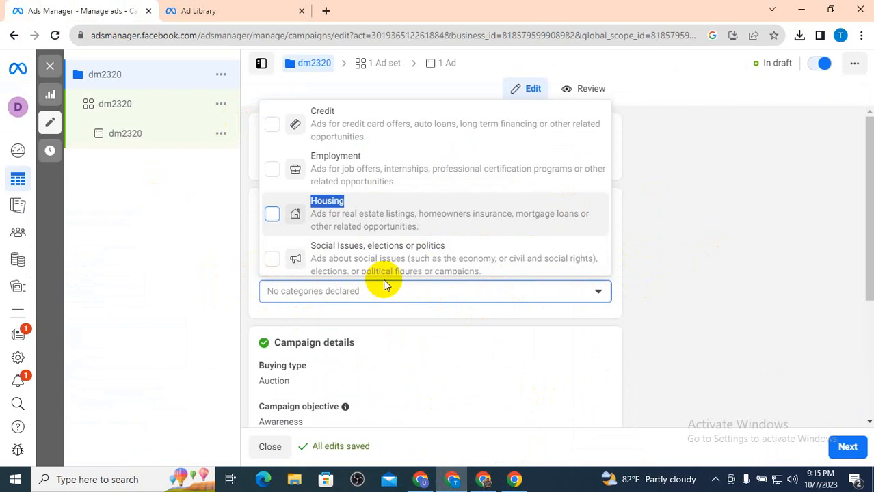
# - Close the special ad categories list, open the campaign's buying type for editing and examine its available options
pyautogui.click(660, 265)
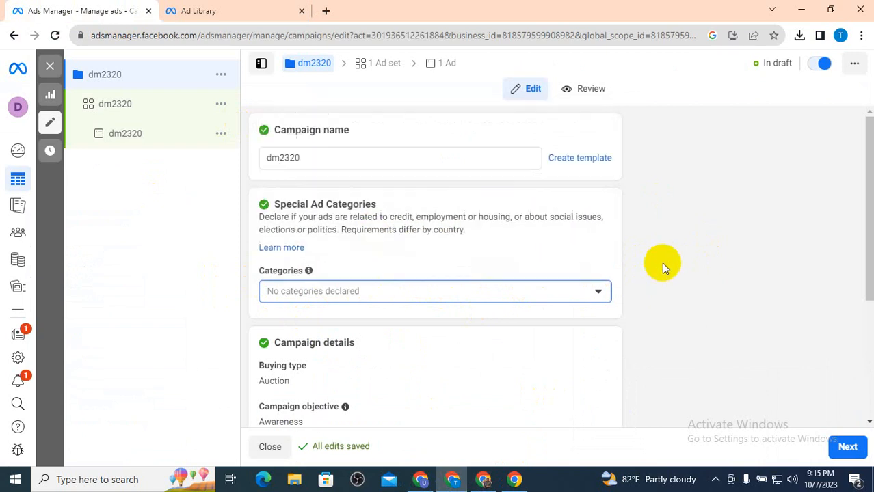
pyautogui.scroll(-2, 400, 253)
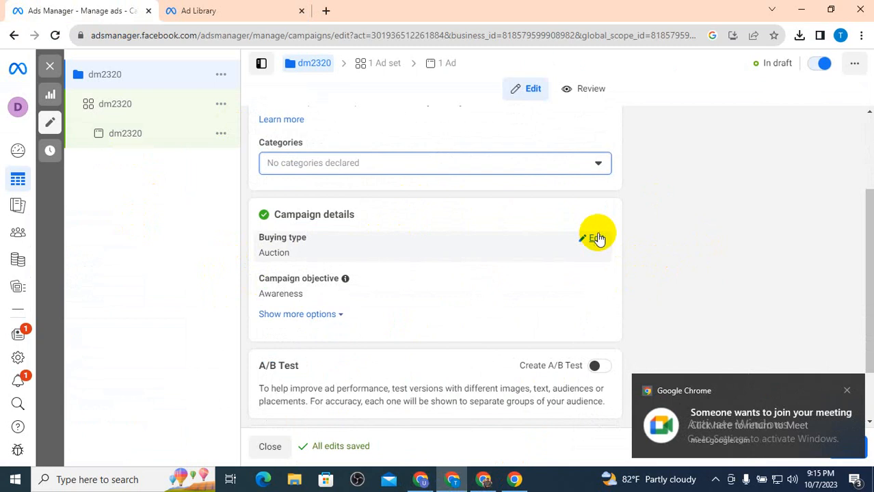
pyautogui.click(593, 236)
pyautogui.click(456, 259)
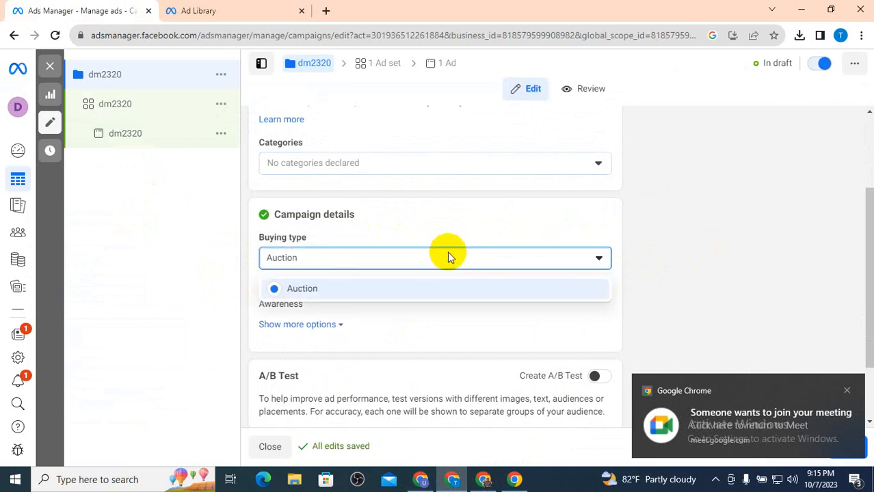
pyautogui.click(297, 291)
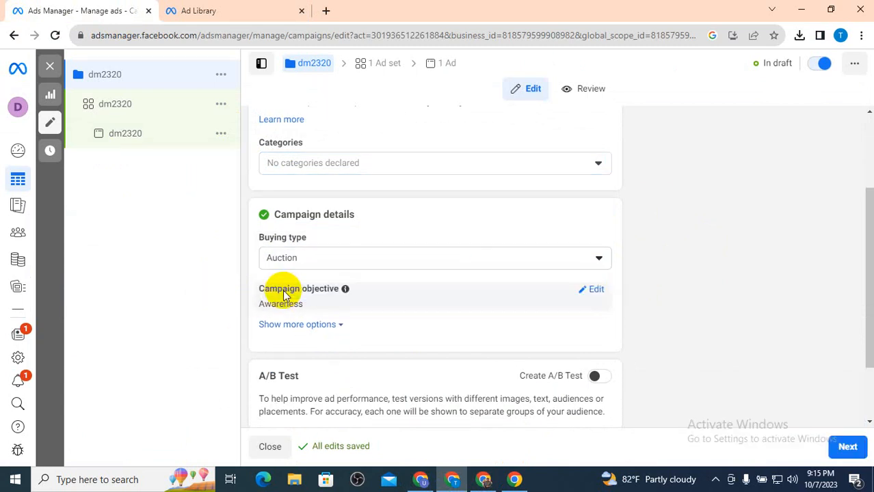
pyautogui.click(334, 260)
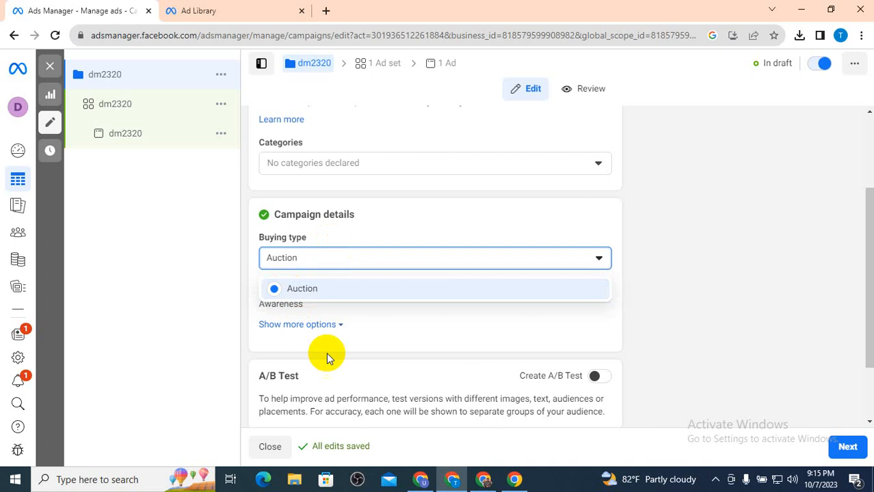
pyautogui.click(287, 288)
pyautogui.click(326, 262)
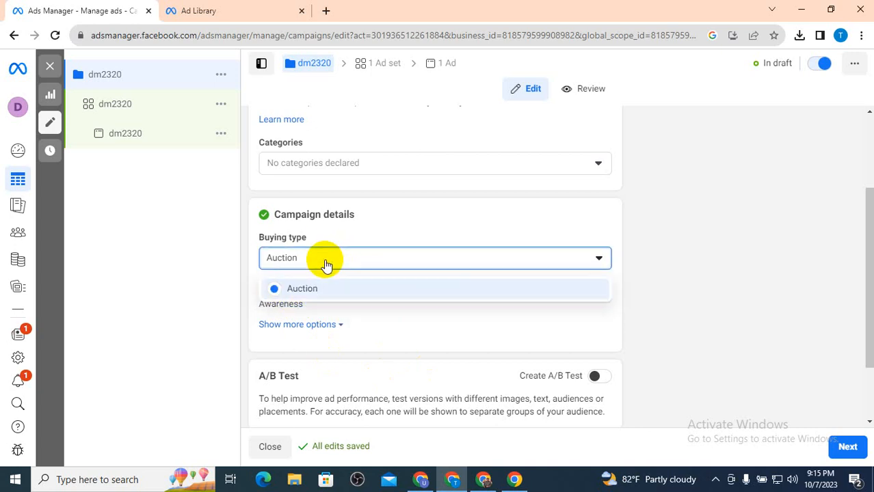
pyautogui.moveTo(324, 290); pyautogui.dragTo(296, 289)
pyautogui.click(294, 258)
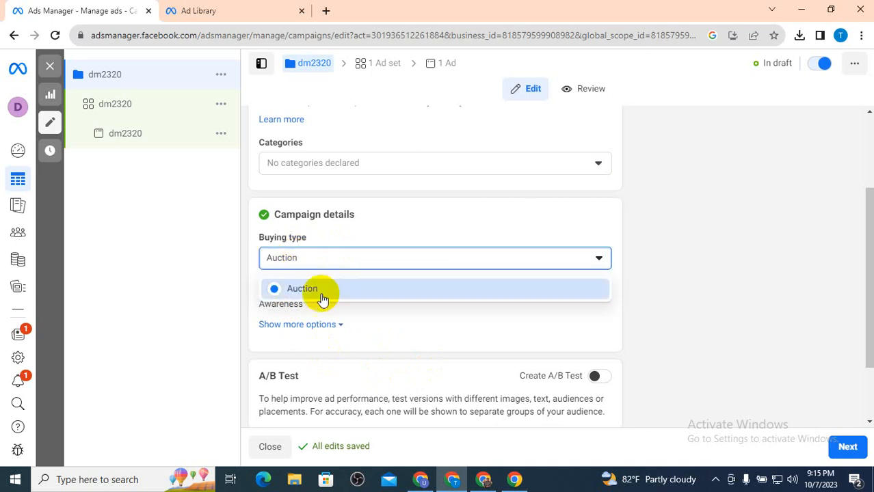
pyautogui.moveTo(351, 283); pyautogui.dragTo(293, 296)
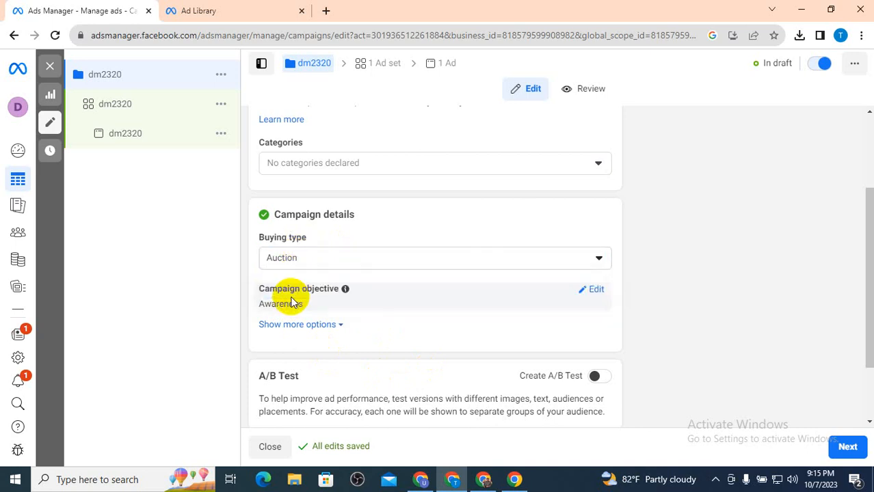
pyautogui.click(358, 265)
# - Switch to the Google Meet call to read the in-call messages, return to Ads Manager and recheck the buying type options
pyautogui.click(421, 479)
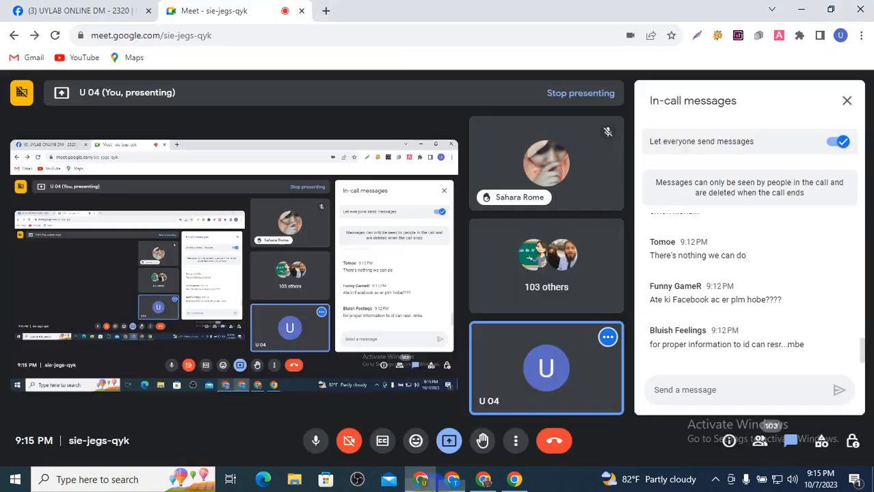
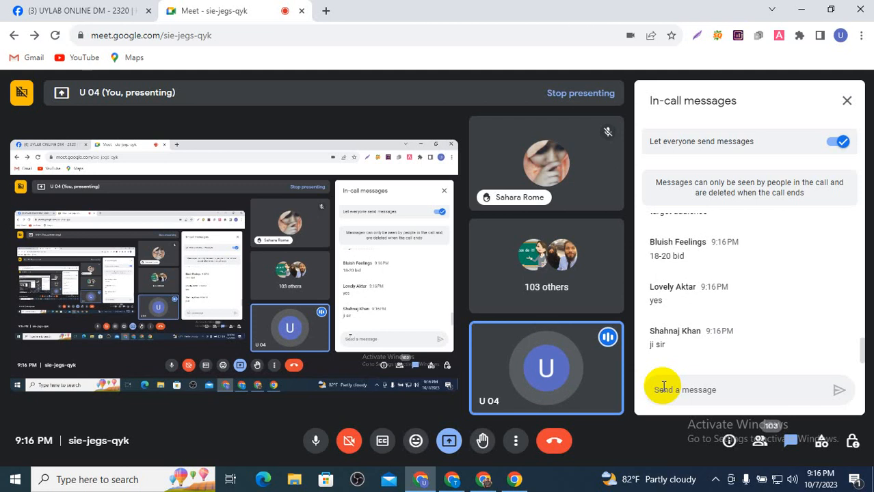
pyautogui.click(423, 473)
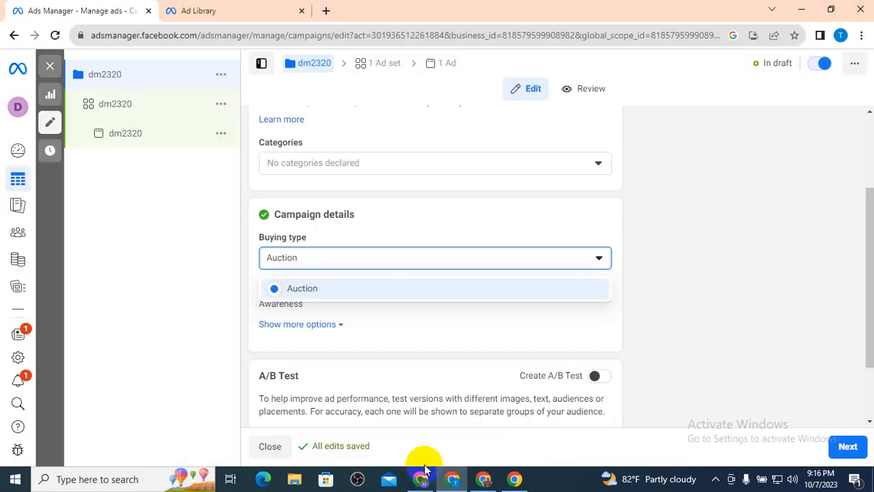
pyautogui.click(648, 287)
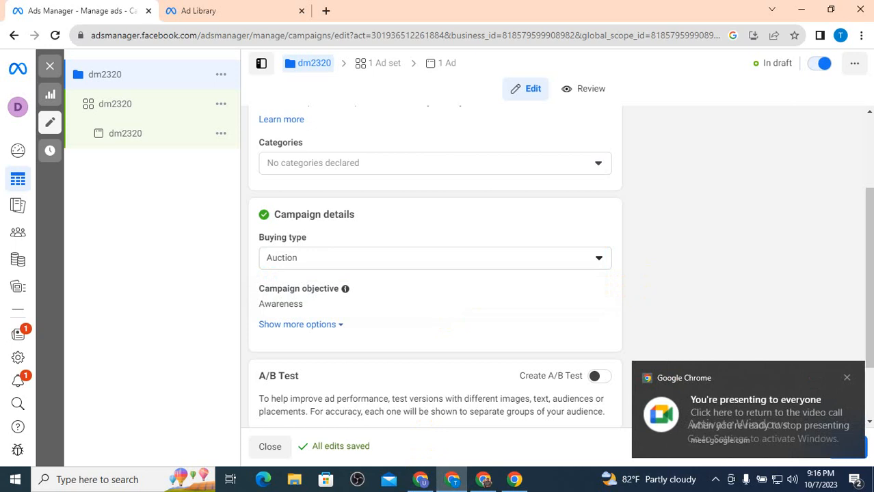
pyautogui.click(280, 261)
pyautogui.click(341, 286)
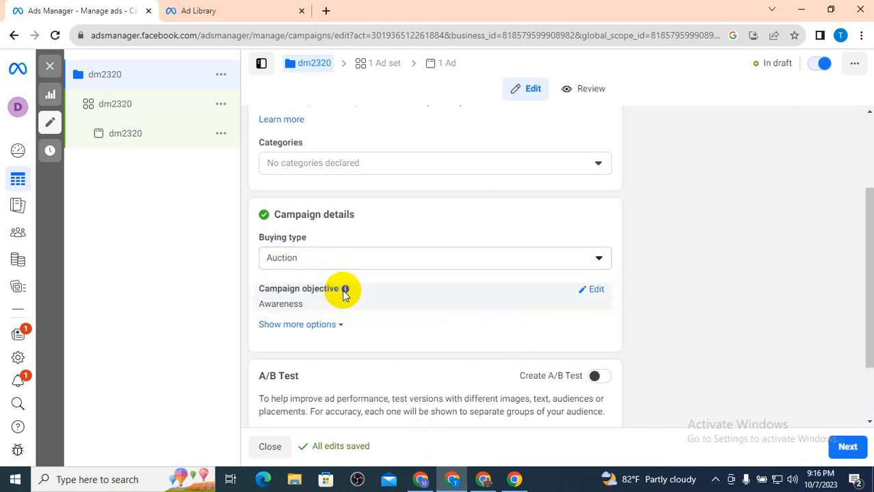
# - Open the campaign objective for editing and look through the objectives from Awareness to Sales
pyautogui.click(586, 291)
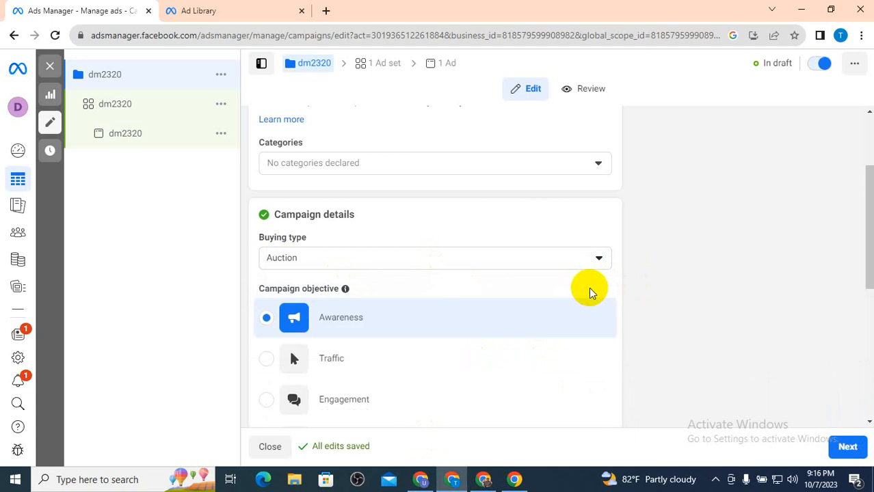
pyautogui.scroll(-2, 592, 293)
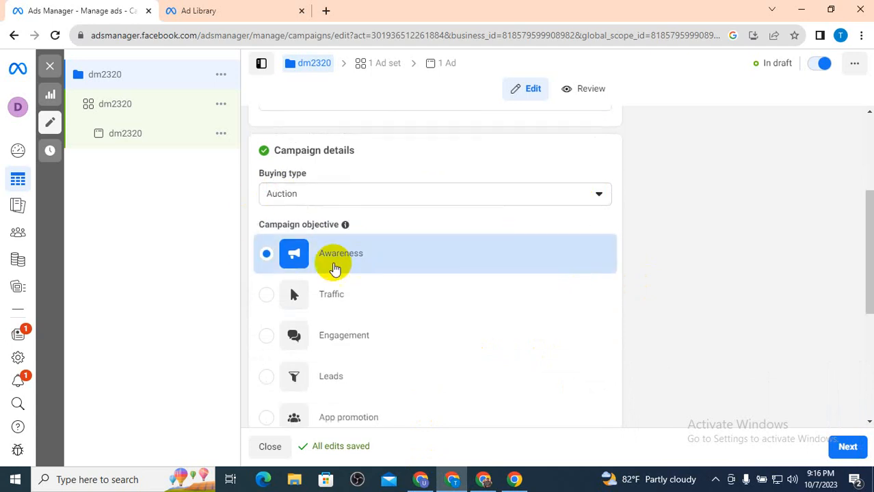
pyautogui.moveTo(367, 258); pyautogui.dragTo(307, 265)
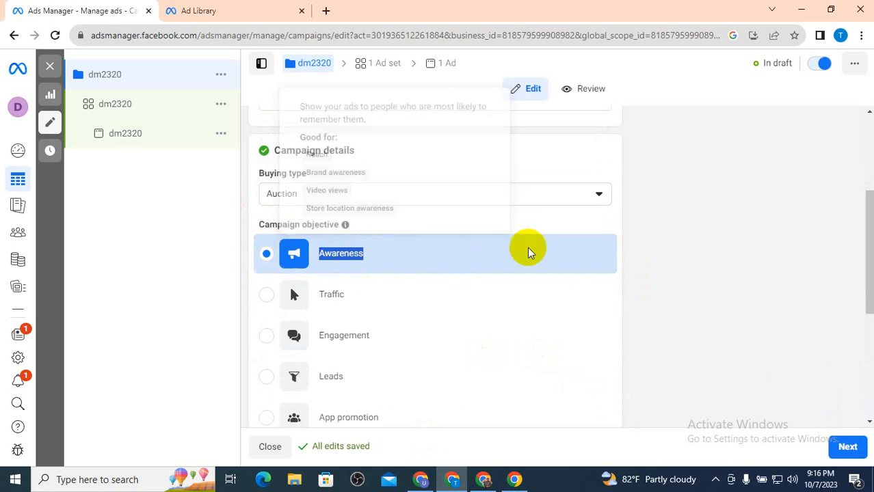
pyautogui.click(731, 231)
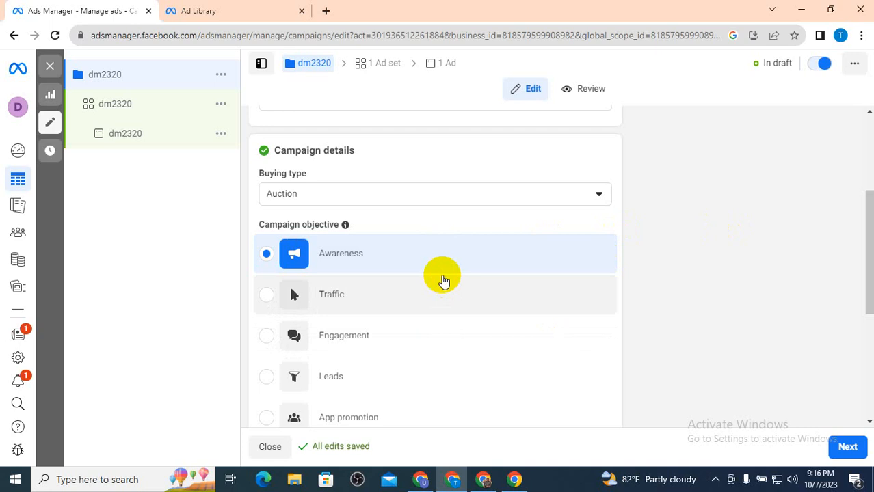
pyautogui.scroll(-2, 443, 279)
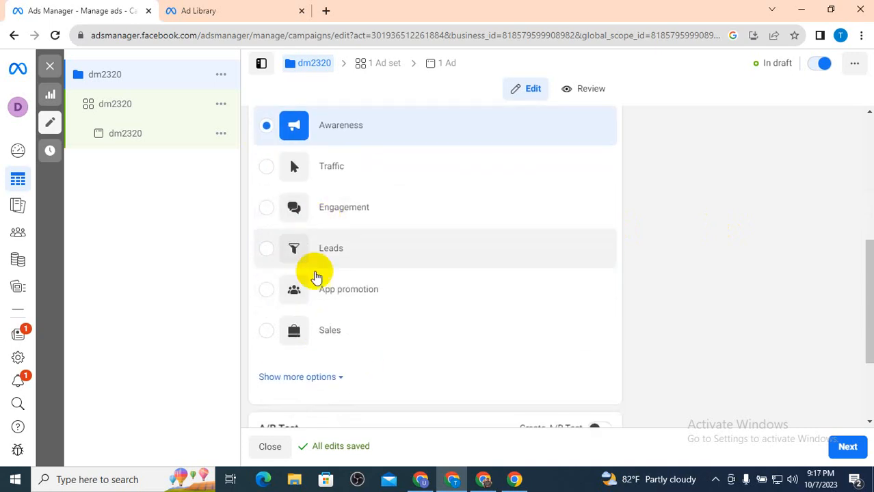
pyautogui.moveTo(299, 242)
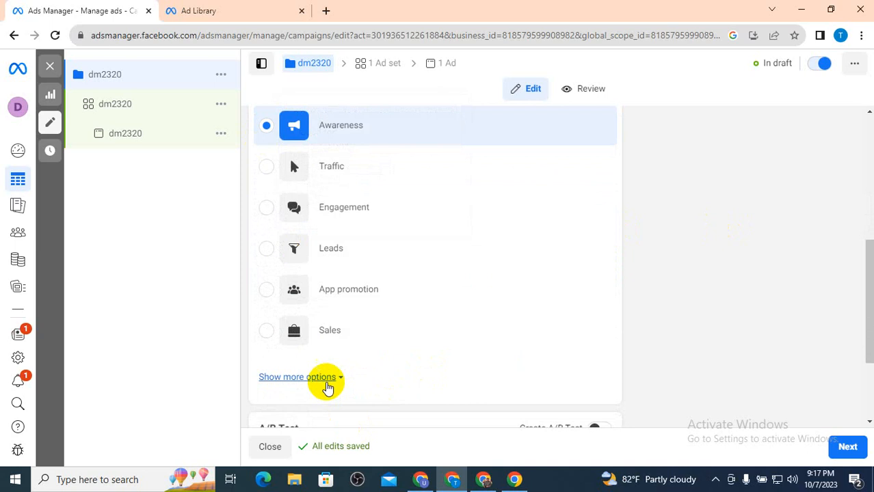
# - Expand the additional campaign details options and examine the campaign spending limit entry
pyautogui.click(319, 378)
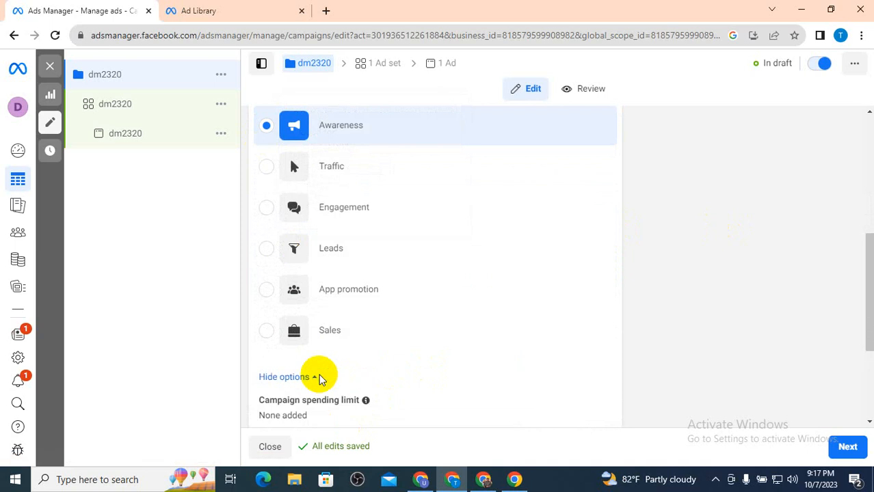
pyautogui.scroll(-1, 318, 376)
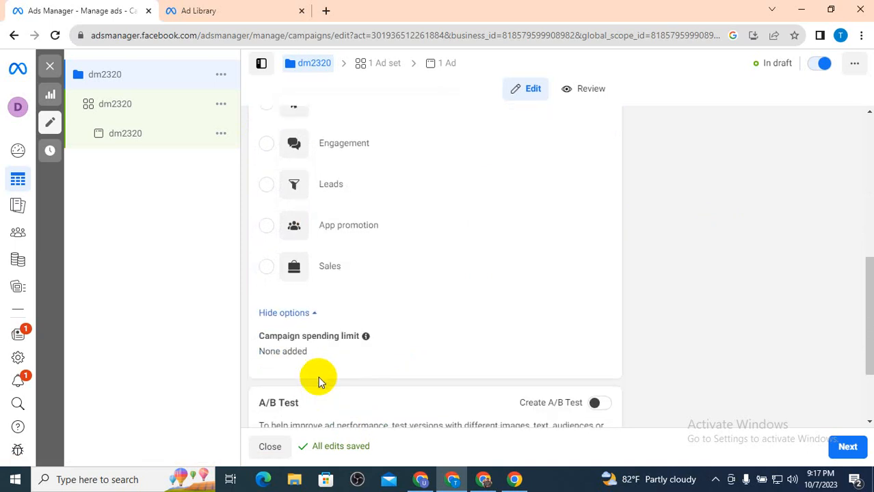
pyautogui.click(282, 315)
pyautogui.click(305, 316)
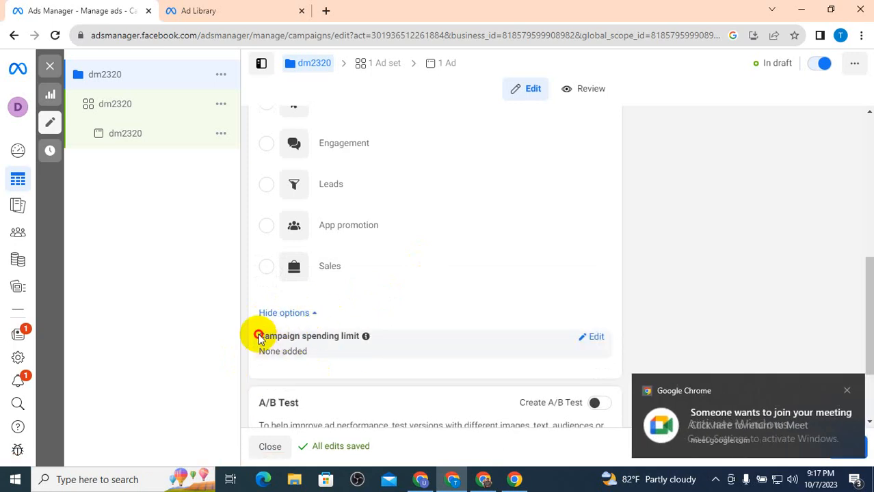
pyautogui.moveTo(255, 336); pyautogui.dragTo(363, 336)
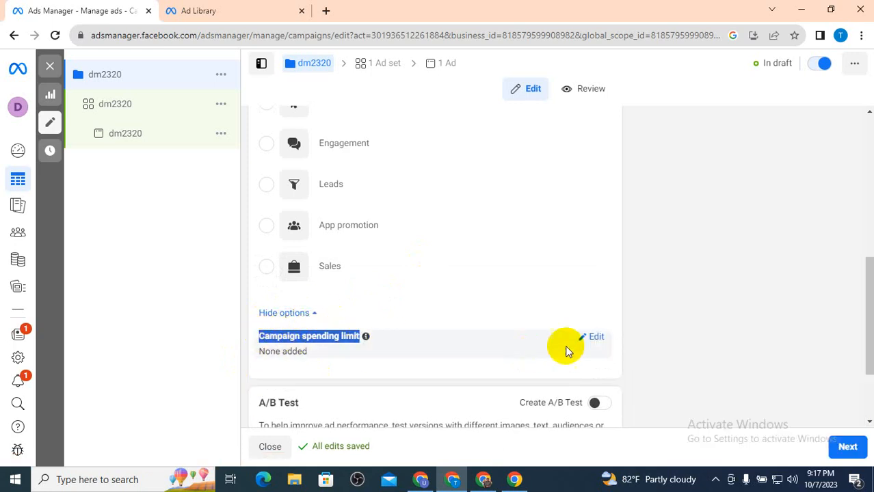
# - Enable a campaign spending limit, try 50 as the amount, clear it, turn the limit off and collapse the extra options
pyautogui.click(586, 337)
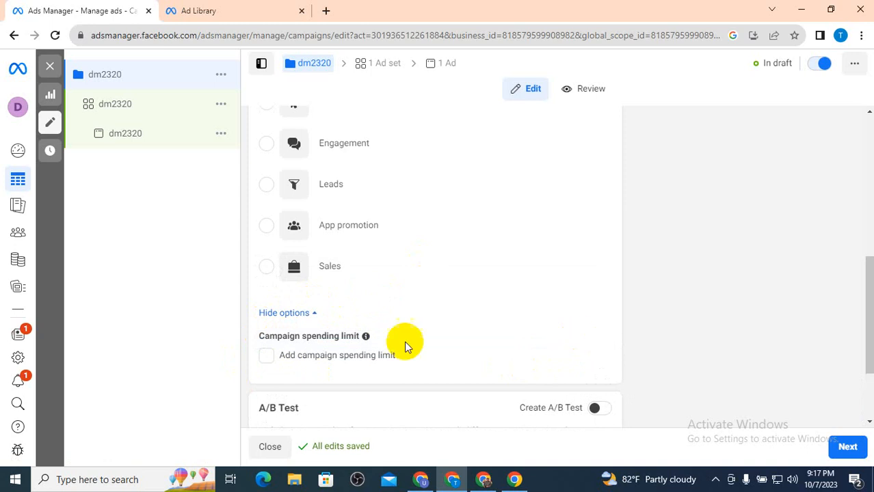
pyautogui.click(269, 356)
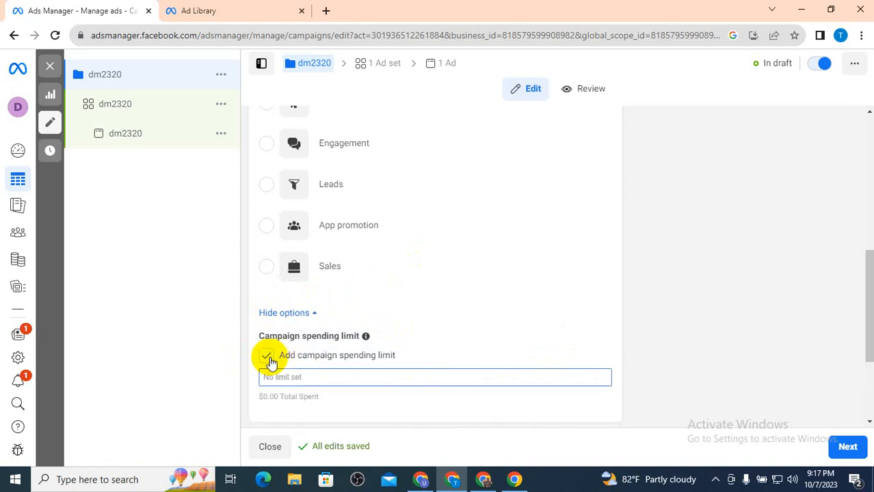
pyautogui.click(298, 379)
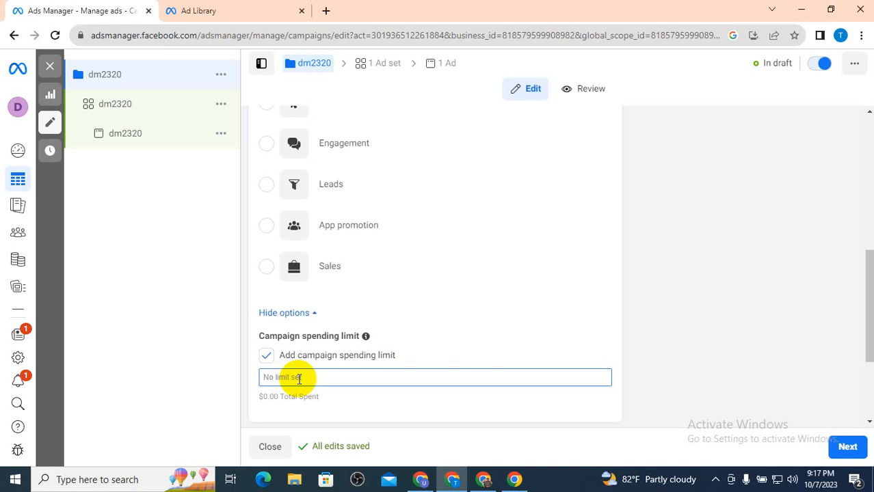
pyautogui.write('50')
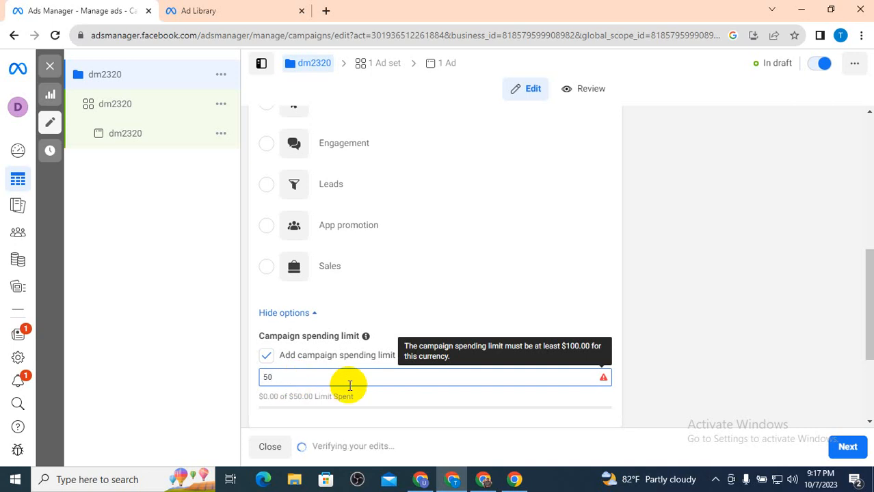
pyautogui.press('BackSpace')
pyautogui.press('BackSpace')
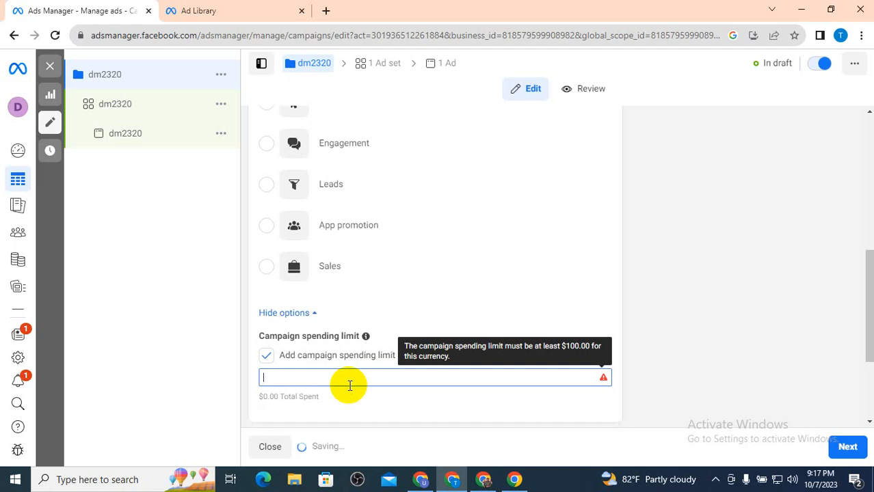
pyautogui.click(267, 358)
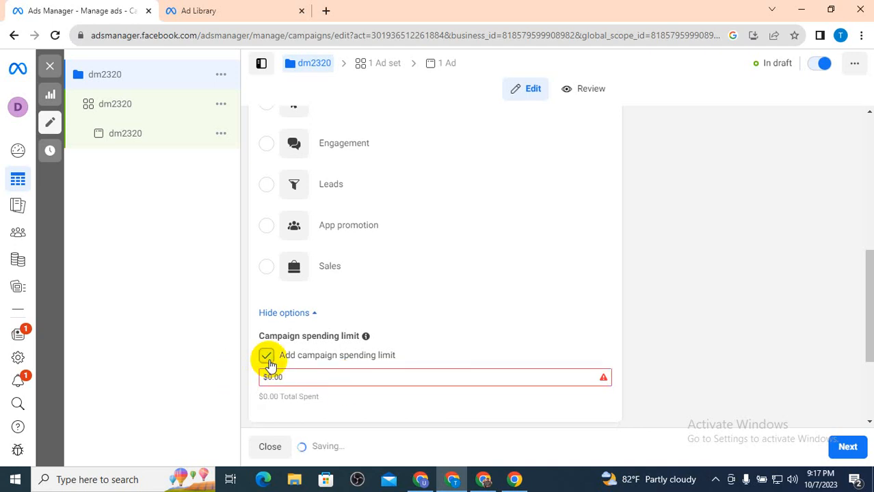
pyautogui.click(307, 315)
# - Turn on Advantage campaign budget, view its budget settings and turn it off again
pyautogui.scroll(-1, 308, 316)
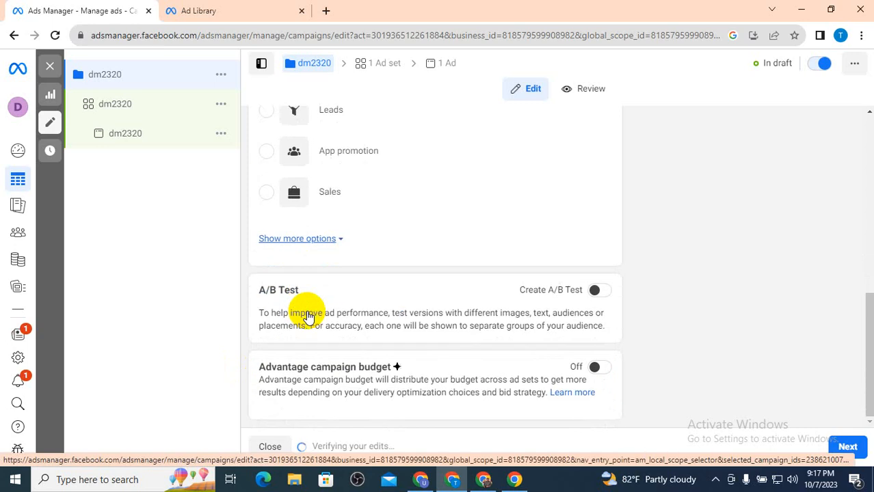
pyautogui.click(592, 368)
pyautogui.scroll(-3, 390, 327)
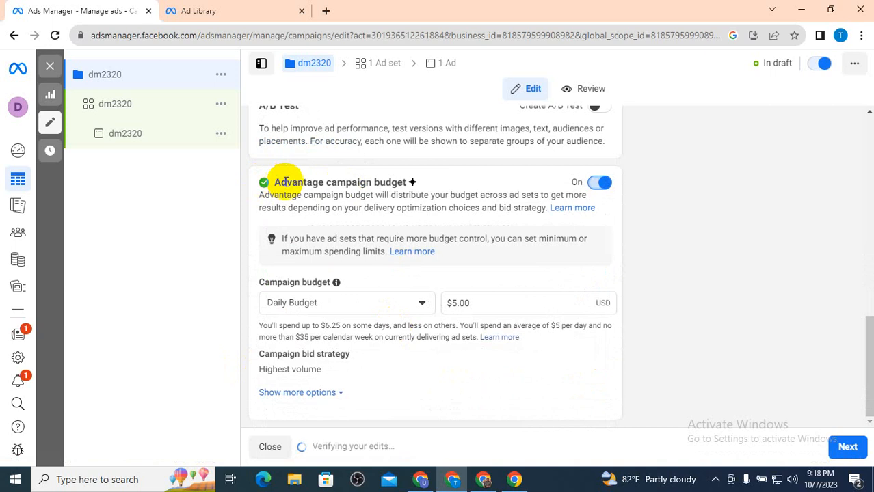
pyautogui.moveTo(272, 182); pyautogui.dragTo(453, 194)
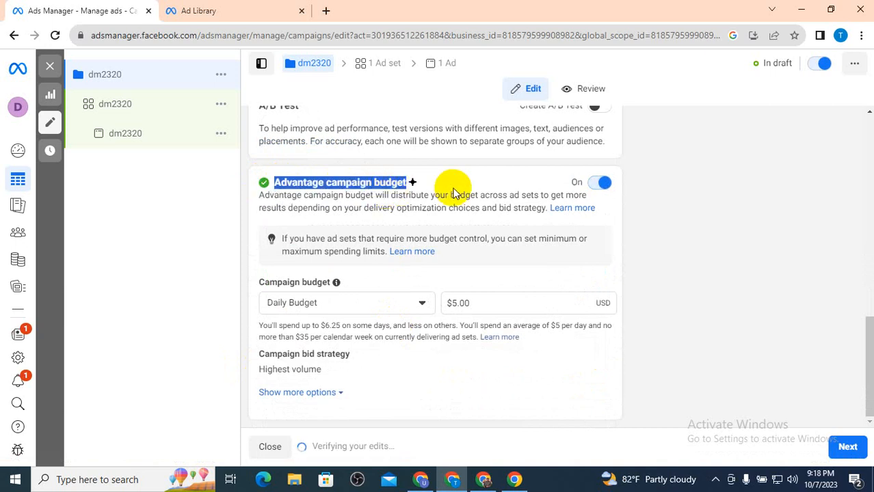
pyautogui.click(600, 182)
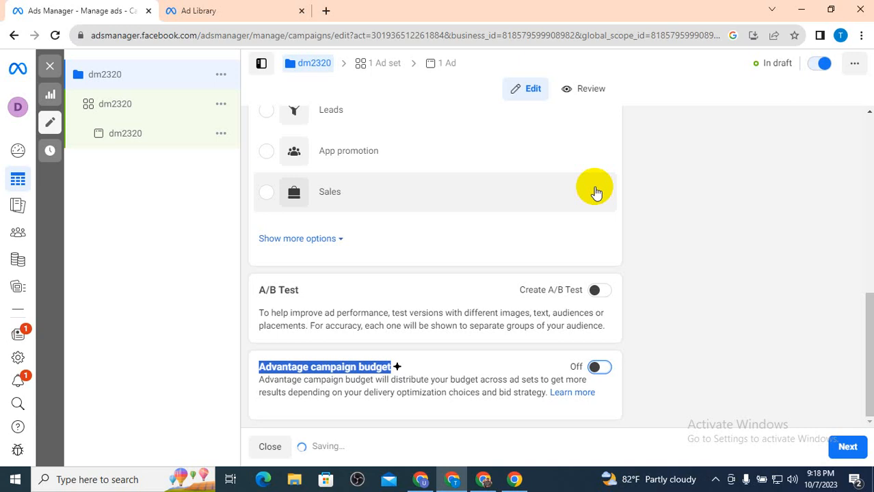
# - Check the dm2320 ad set's Budget & schedule section and return to the campaign's budget settings
pyautogui.click(118, 113)
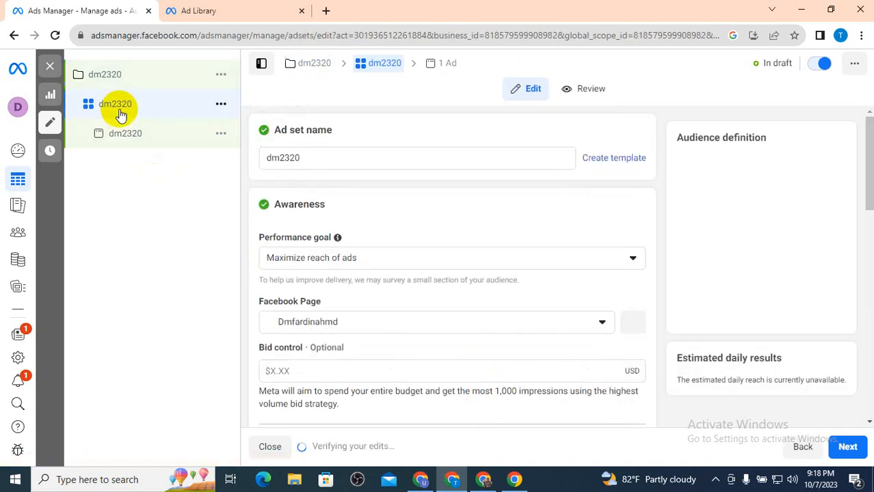
pyautogui.scroll(-5, 302, 248)
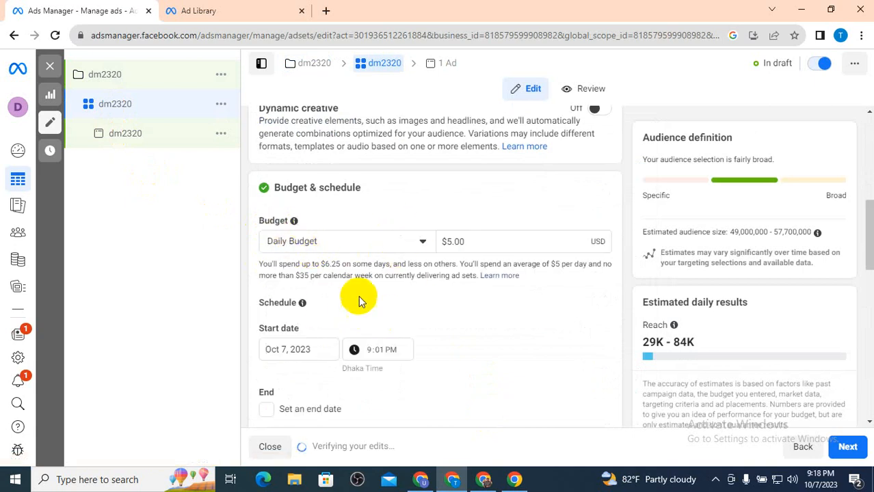
pyautogui.click(180, 70)
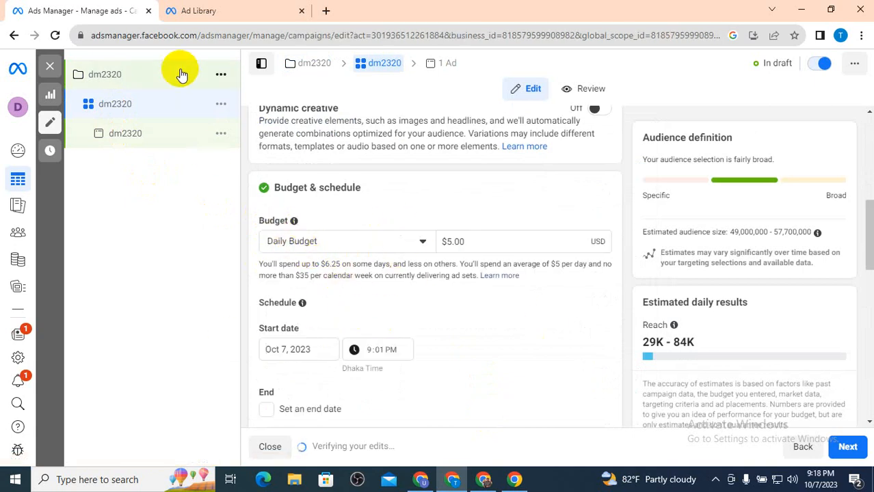
pyautogui.scroll(-6, 394, 338)
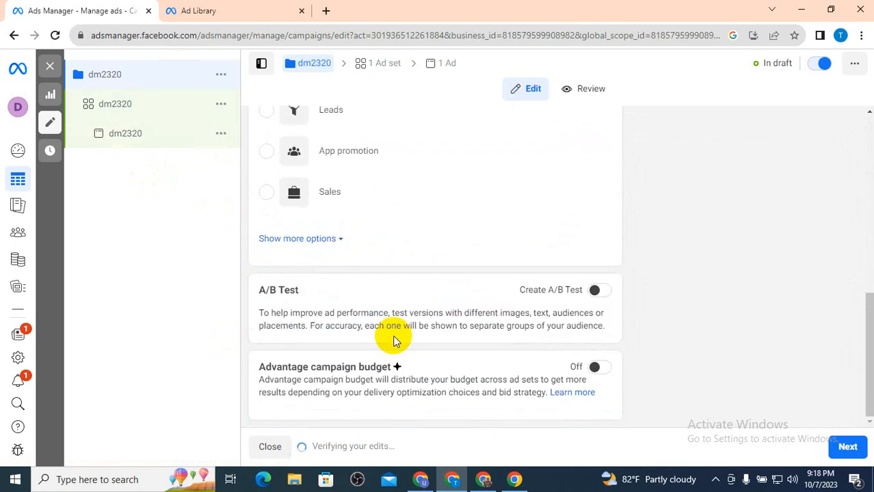
# - Turn on Advantage campaign budget for the dm2320 campaign and show its budget settings
pyautogui.moveTo(258, 367); pyautogui.dragTo(400, 367)
pyautogui.click(398, 367)
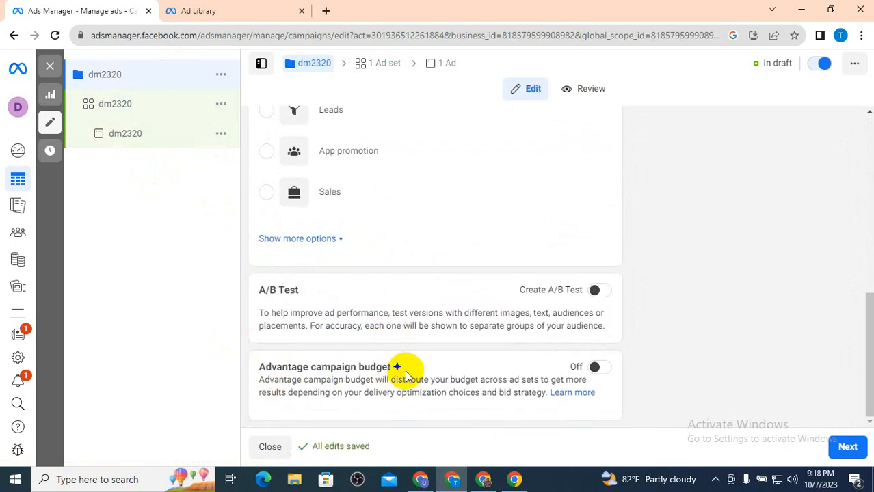
pyautogui.click(598, 367)
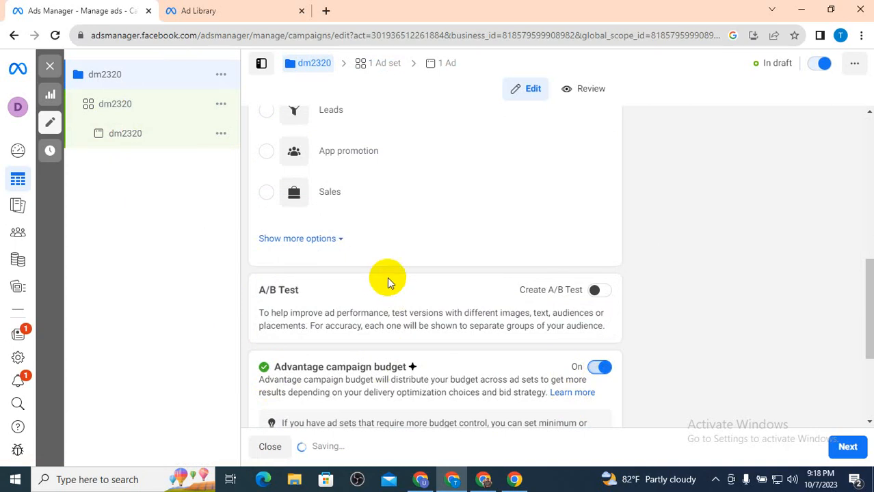
pyautogui.scroll(-3, 387, 282)
# - Switch the campaign budget to Lifetime Budget and set the amount to $50
pyautogui.click(359, 302)
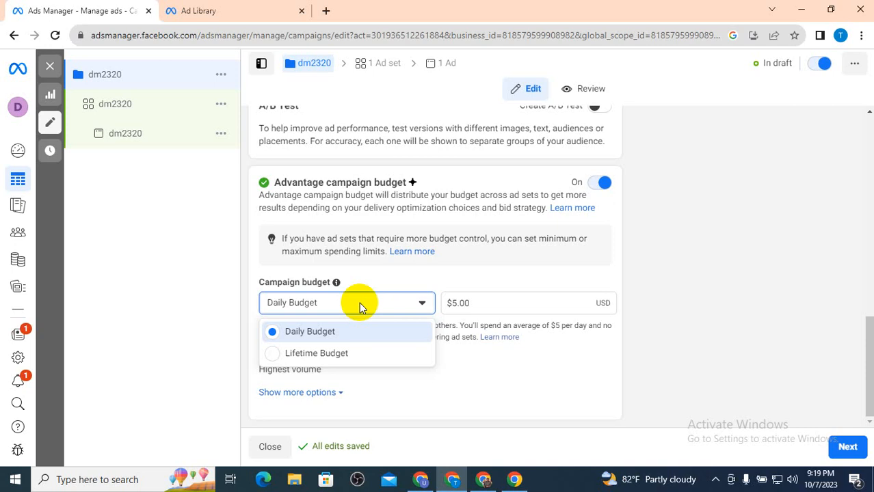
pyautogui.click(353, 350)
pyautogui.click(478, 303)
pyautogui.moveTo(478, 303); pyautogui.dragTo(453, 303)
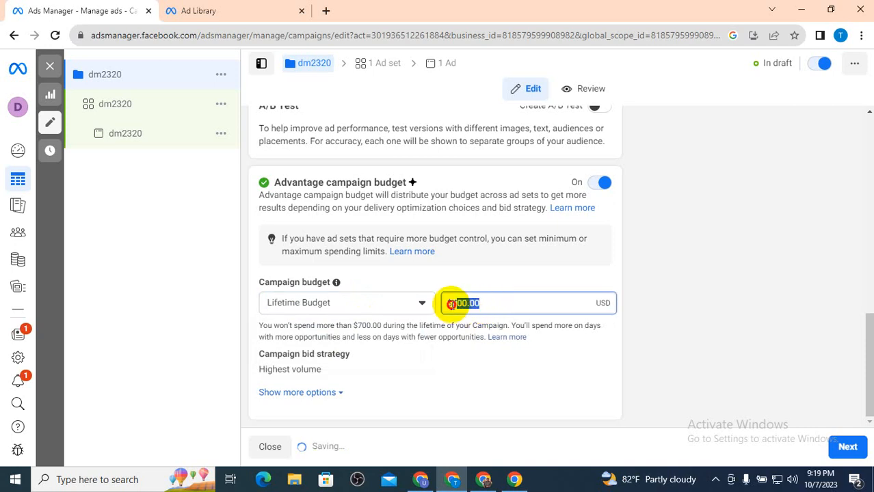
pyautogui.press('BackSpace')
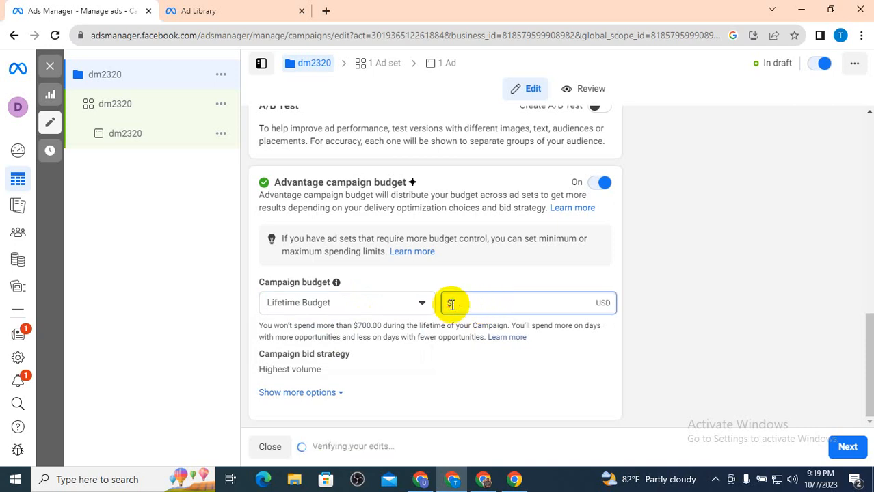
pyautogui.write('50')
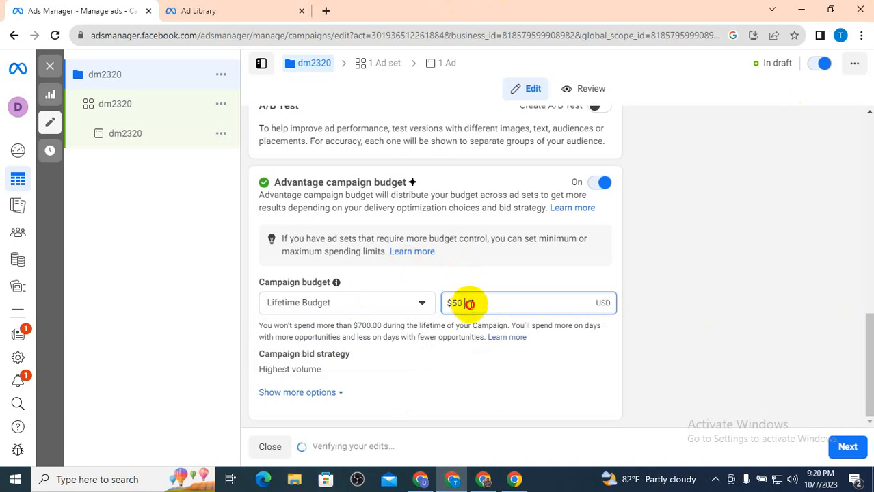
# - Examine the lifetime budget amount, highlighting it in the campaign budget settings
pyautogui.moveTo(468, 302); pyautogui.dragTo(432, 302)
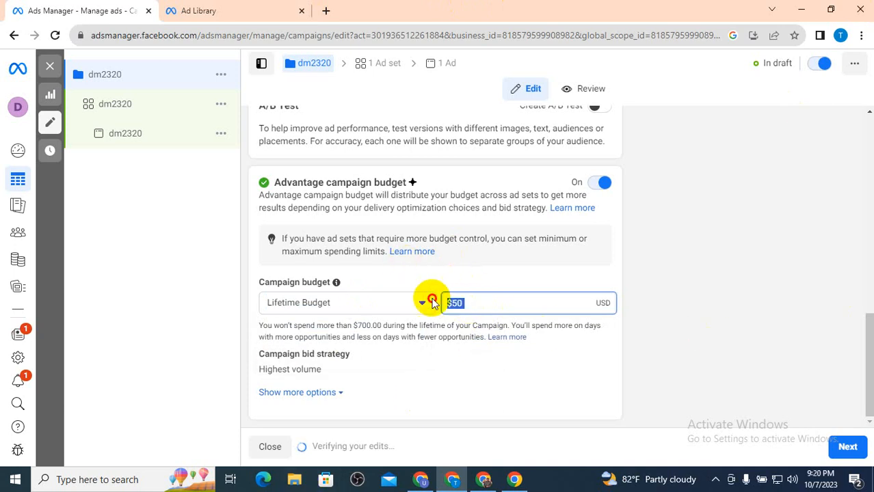
pyautogui.click(492, 307)
pyautogui.moveTo(433, 302); pyautogui.dragTo(471, 302)
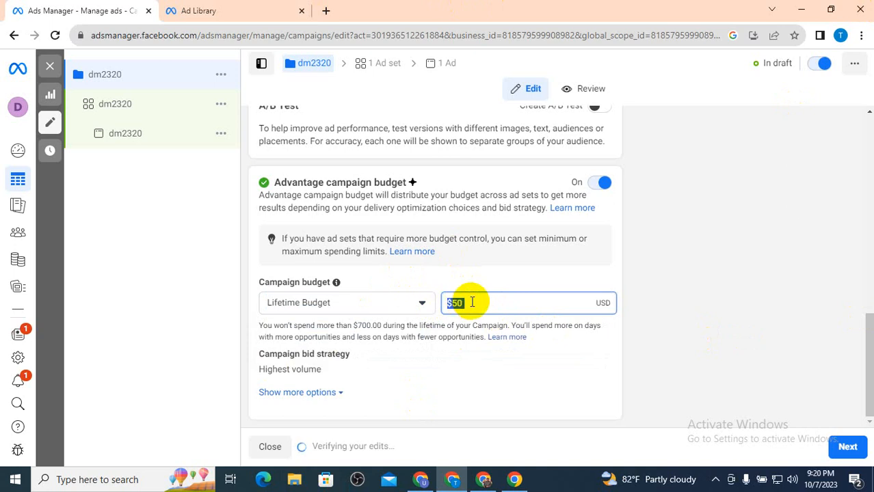
pyautogui.click(472, 302)
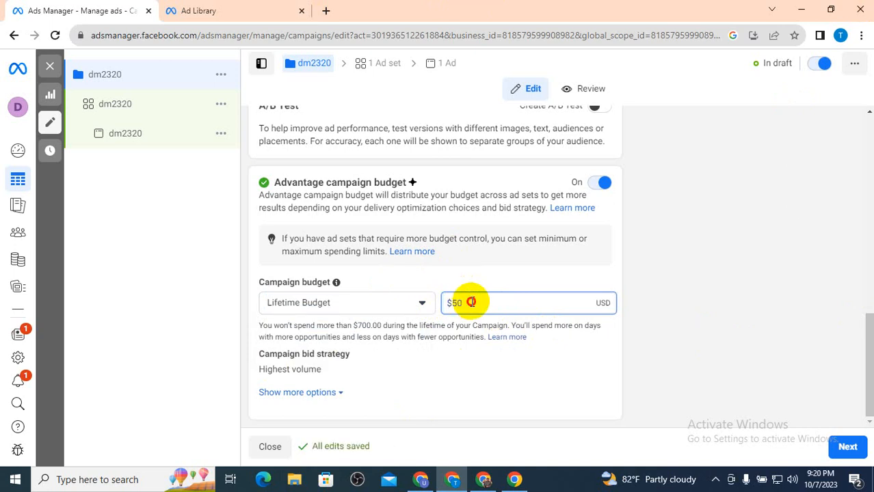
pyautogui.moveTo(471, 302); pyautogui.dragTo(419, 308)
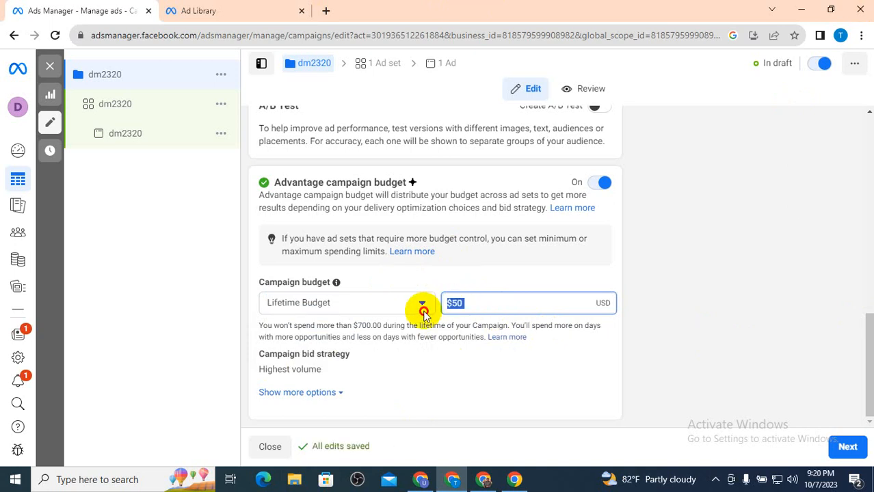
pyautogui.click(495, 298)
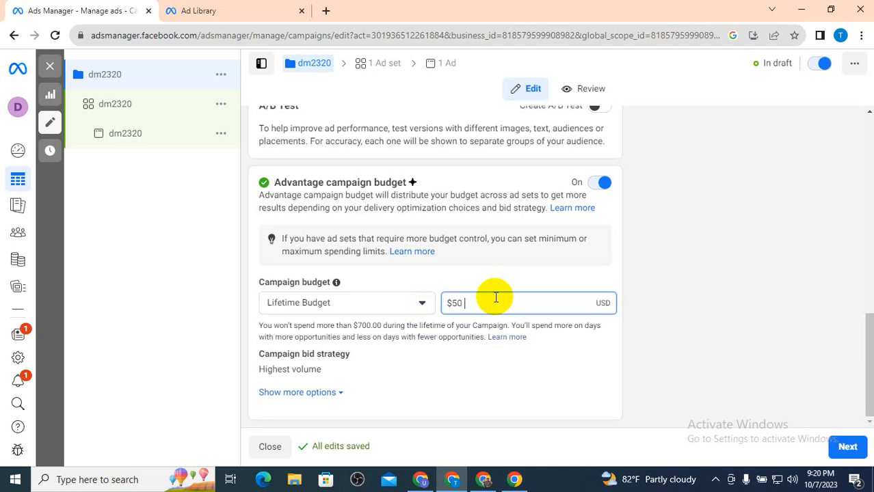
pyautogui.moveTo(472, 302); pyautogui.dragTo(422, 309)
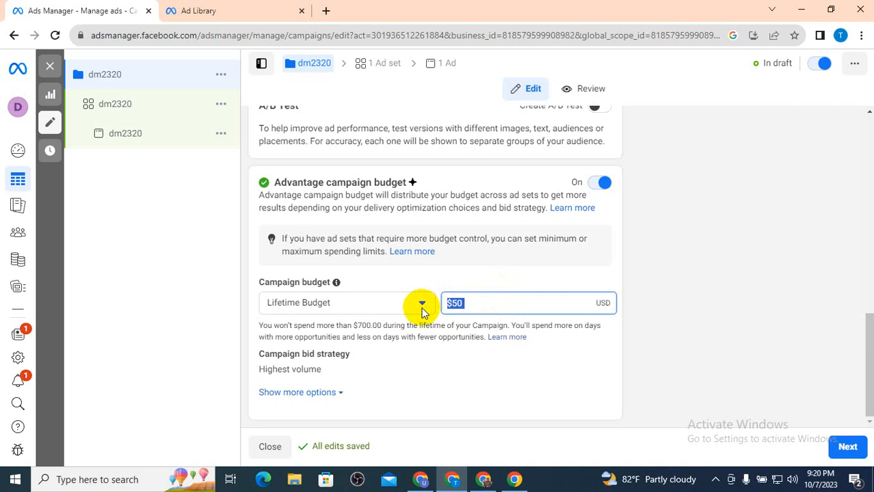
pyautogui.moveTo(356, 354)
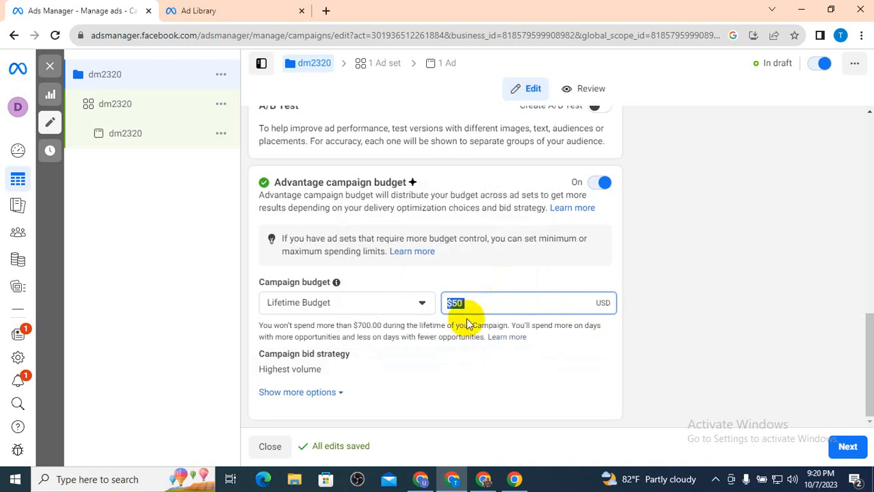
pyautogui.click(515, 304)
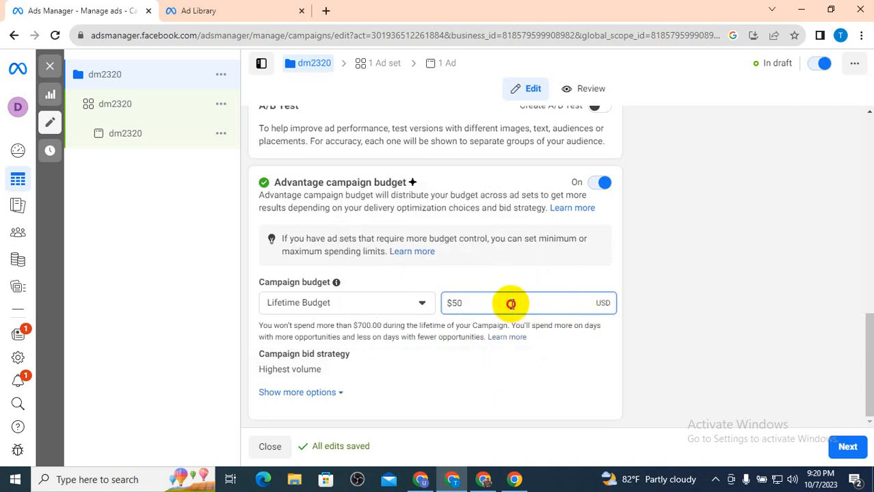
pyautogui.moveTo(510, 302); pyautogui.dragTo(432, 321)
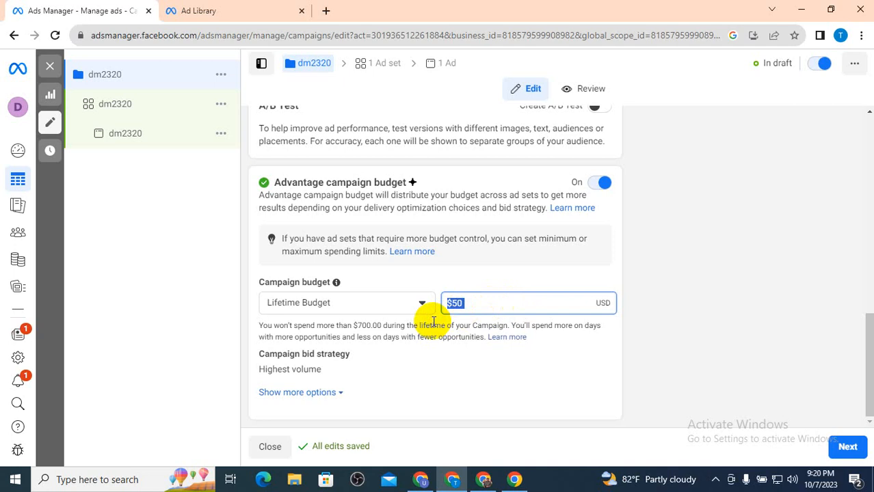
pyautogui.click(474, 308)
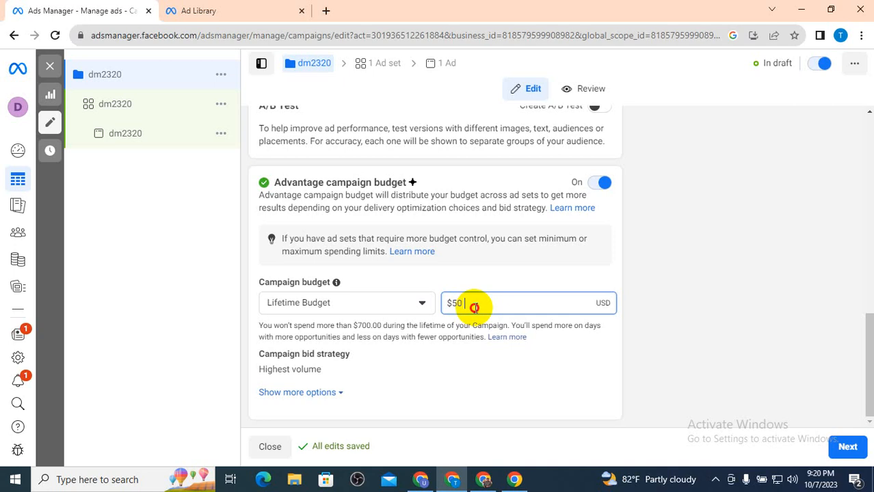
pyautogui.hotkey('ctrl', 'a')
pyautogui.click(474, 308)
pyautogui.doubleClick(474, 308)
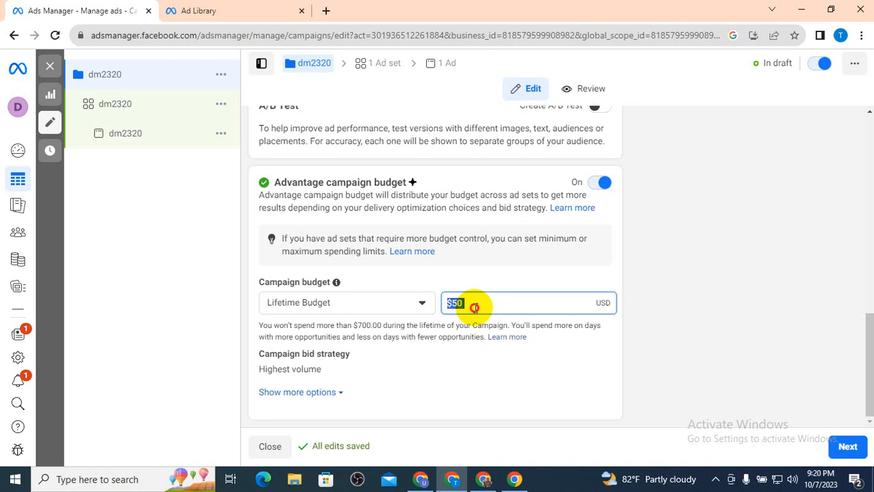
# - Switch the campaign budget type from lifetime to Daily Budget
pyautogui.click(361, 300)
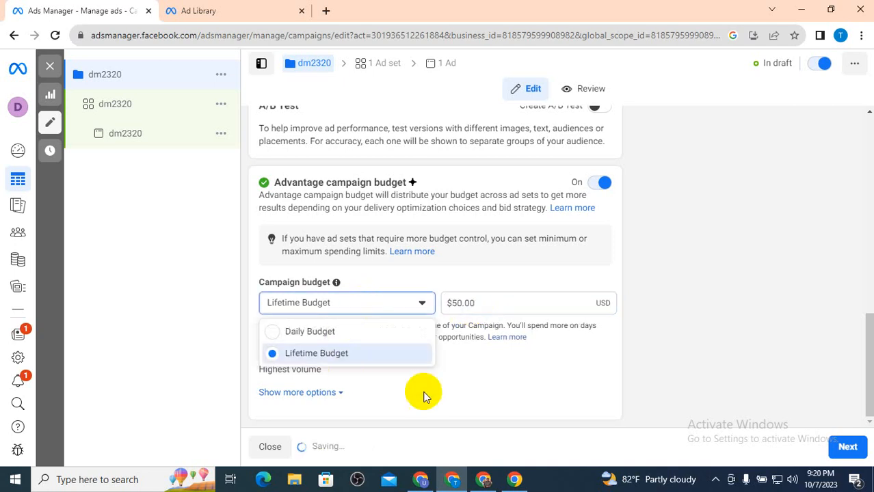
pyautogui.click(331, 332)
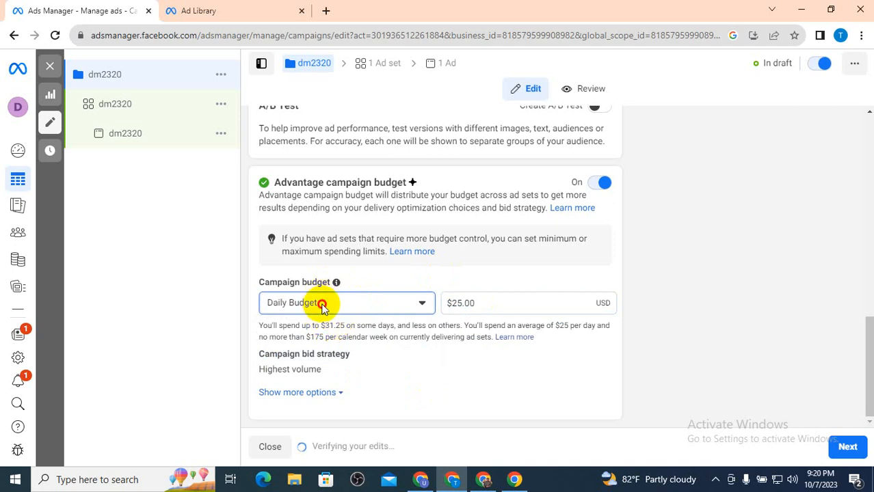
# - Examine the daily budget amount and compare the Daily Budget and Lifetime Budget choices without changing them
pyautogui.click(284, 304)
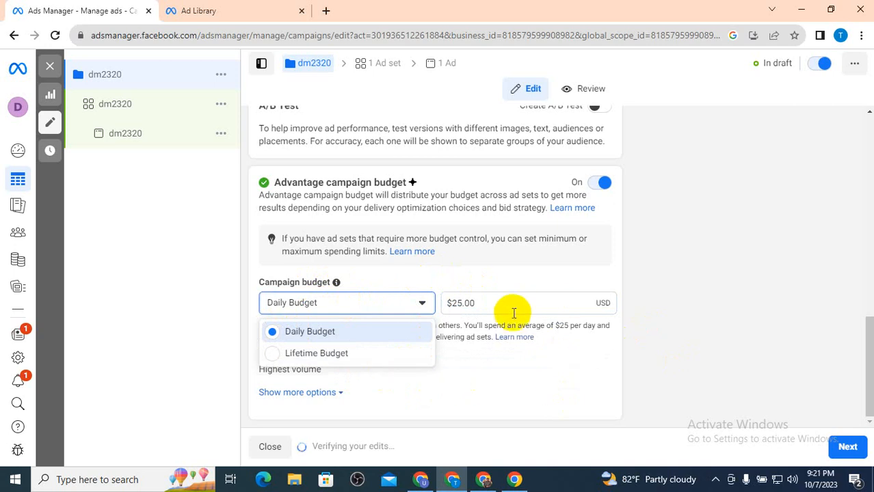
pyautogui.moveTo(510, 305); pyautogui.dragTo(449, 318)
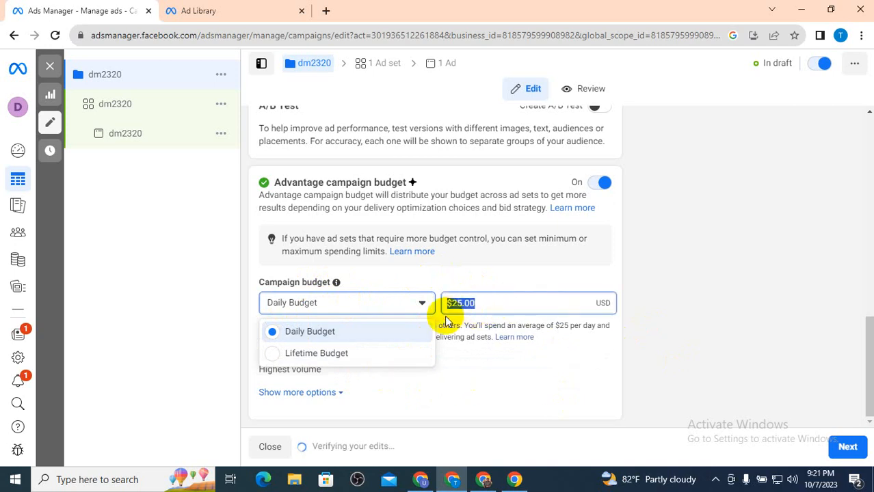
pyautogui.click(492, 298)
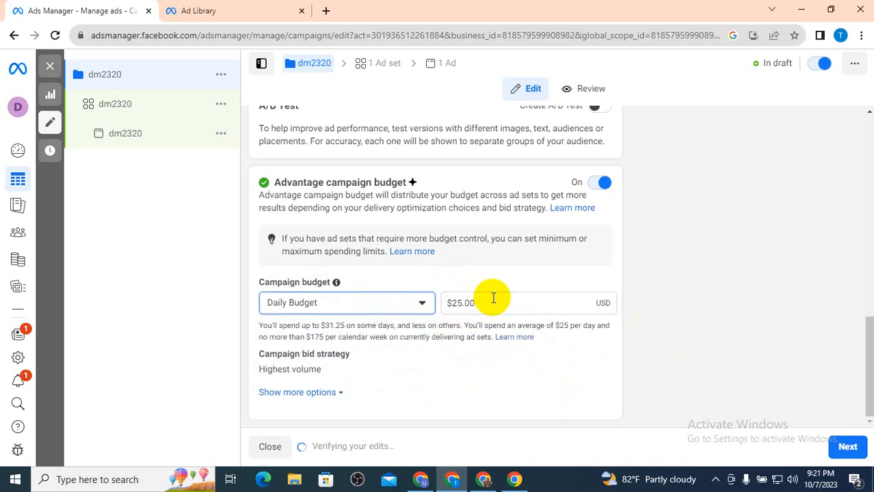
pyautogui.click(492, 298)
pyautogui.hotkey('ctrl', 'a')
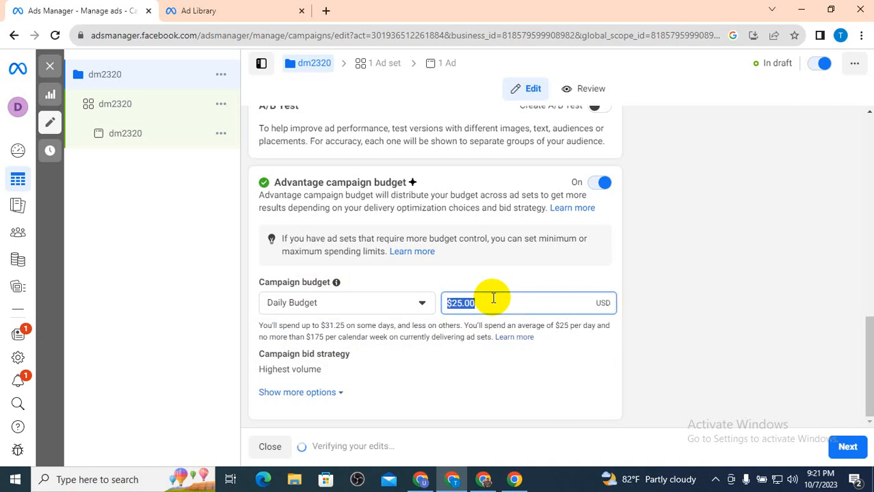
pyautogui.click(492, 298)
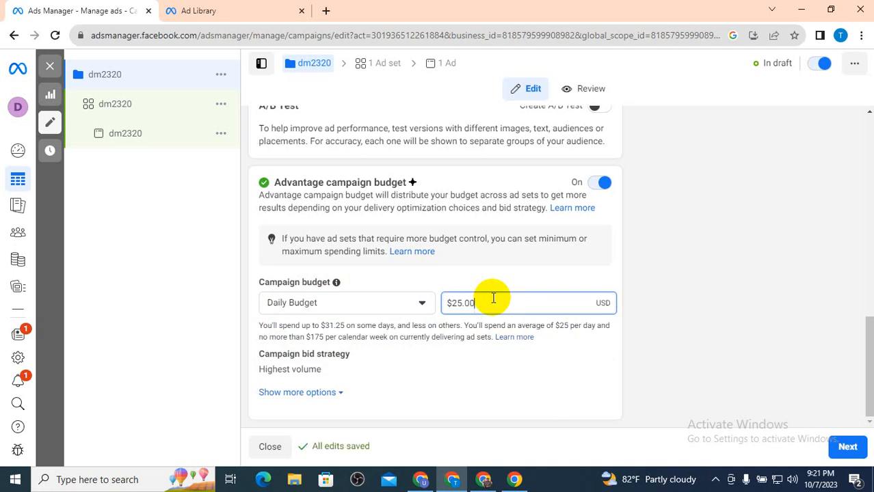
pyautogui.click(313, 304)
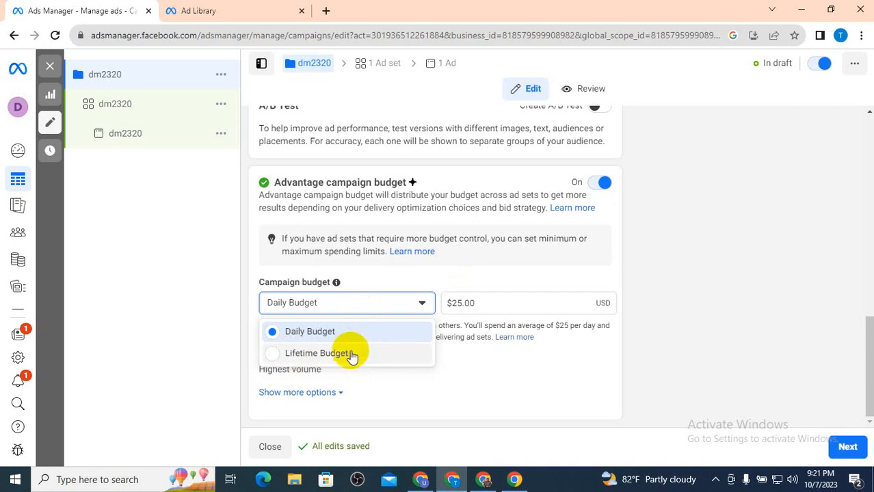
pyautogui.click(505, 378)
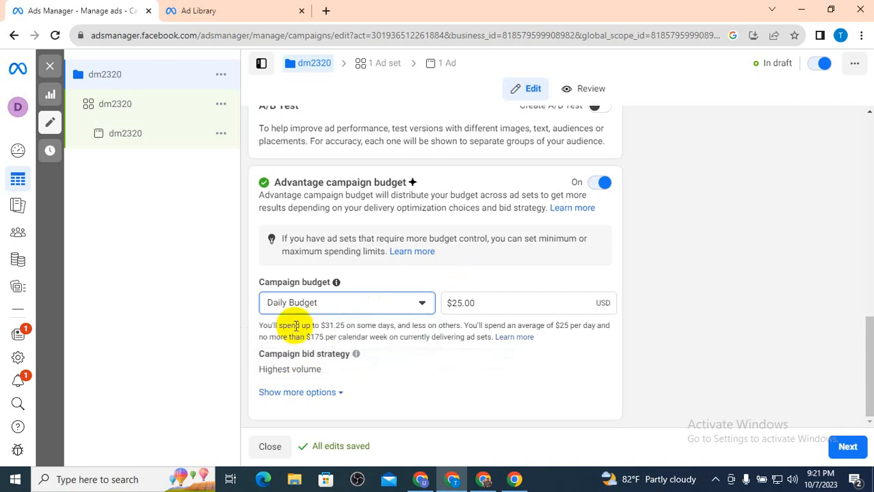
pyautogui.moveTo(480, 304); pyautogui.dragTo(441, 315)
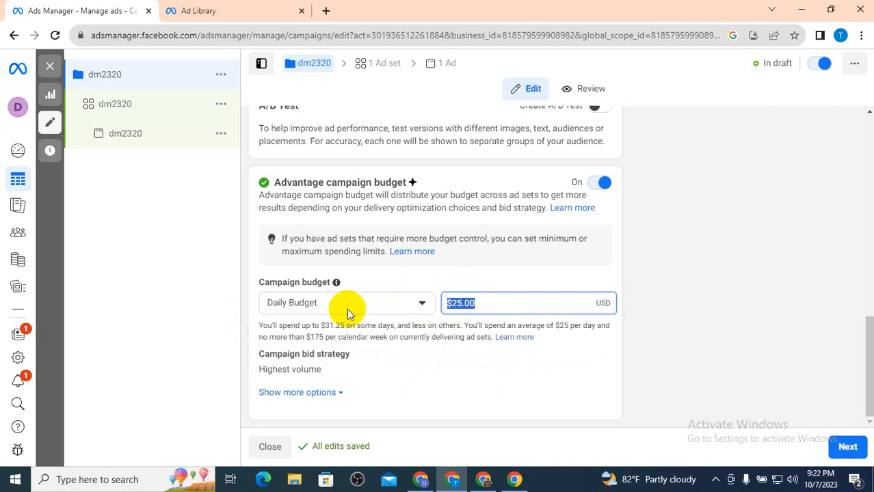
pyautogui.click(312, 301)
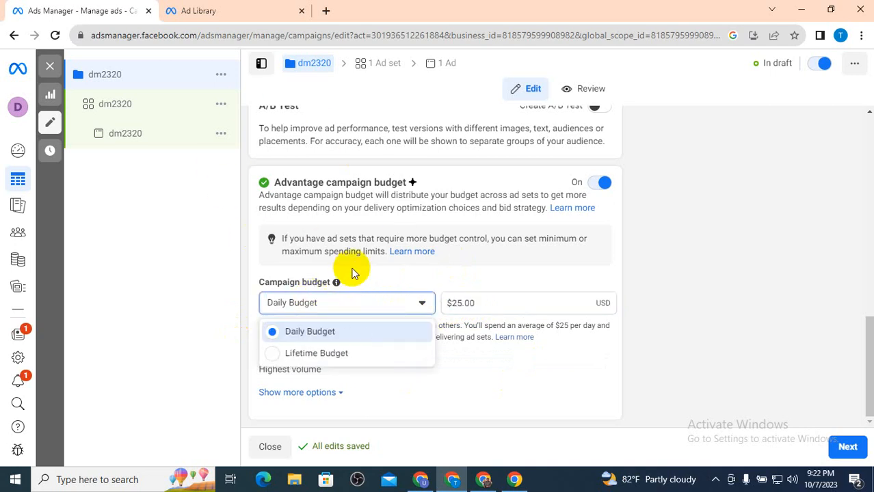
pyautogui.moveTo(483, 306); pyautogui.dragTo(448, 305)
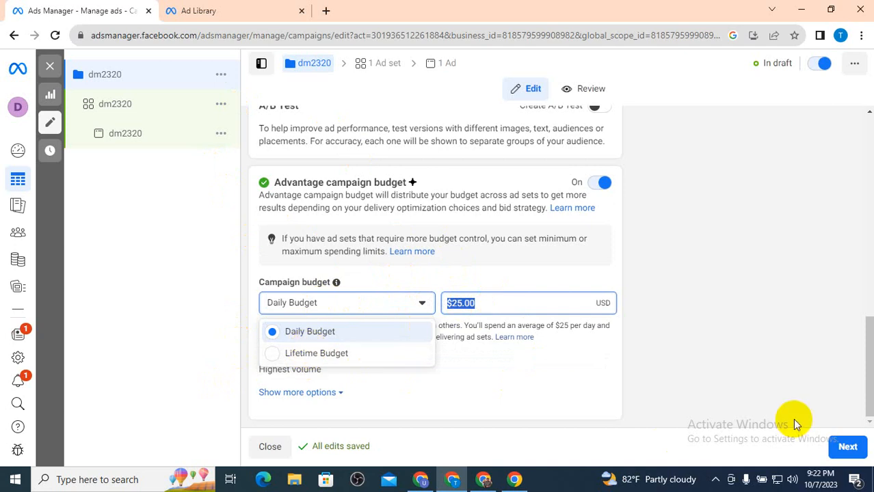
pyautogui.click(656, 282)
pyautogui.click(367, 296)
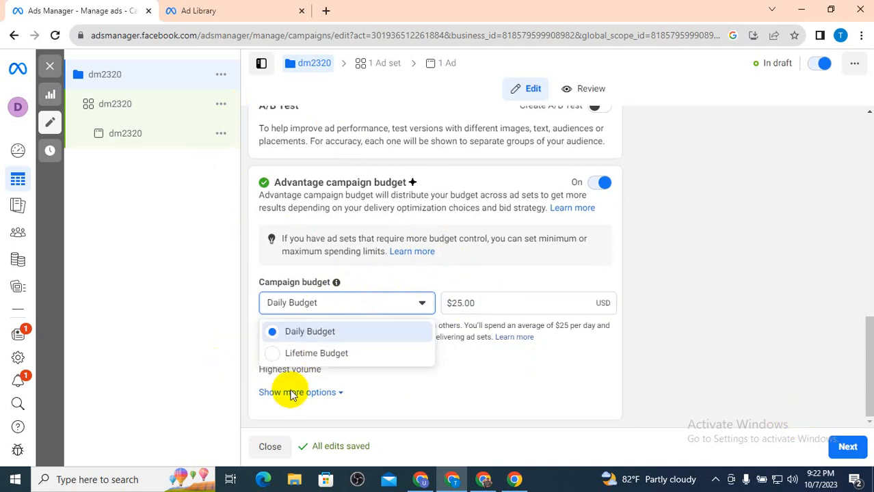
pyautogui.click(702, 294)
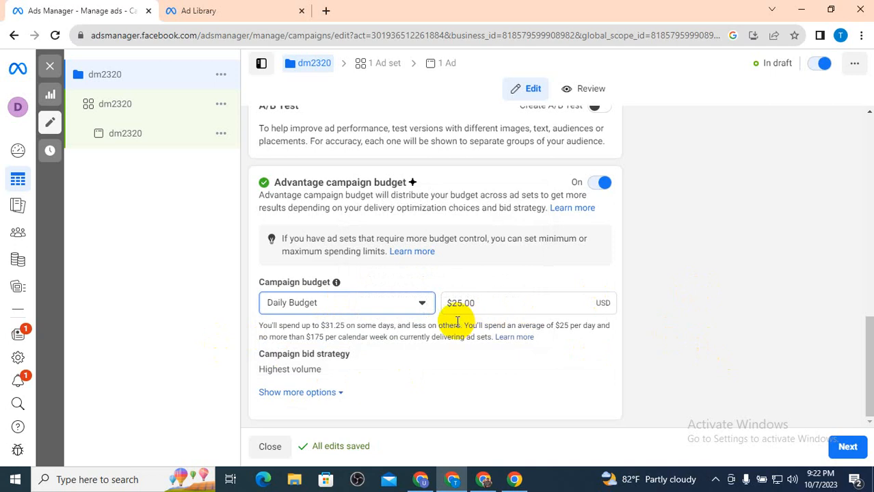
# - Check the Google Meet chat for questions, return to Ads Manager and review the dm2320 campaign settings from the beginning
pyautogui.click(422, 482)
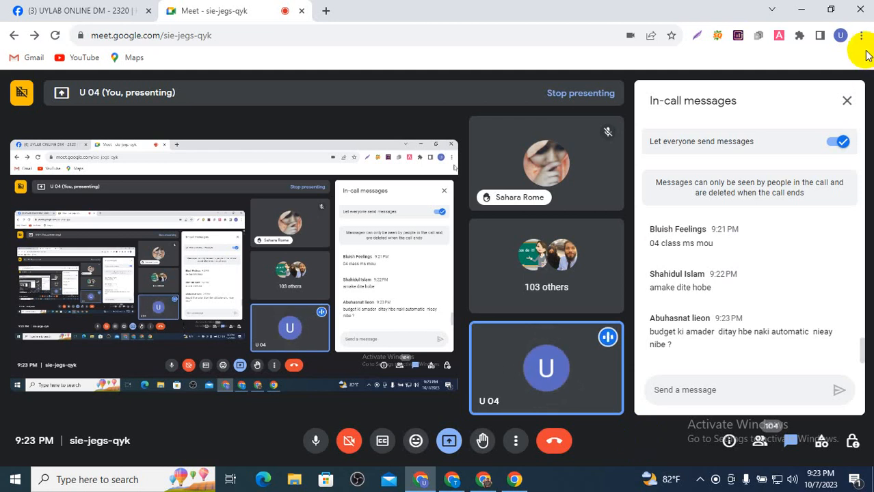
pyautogui.click(454, 484)
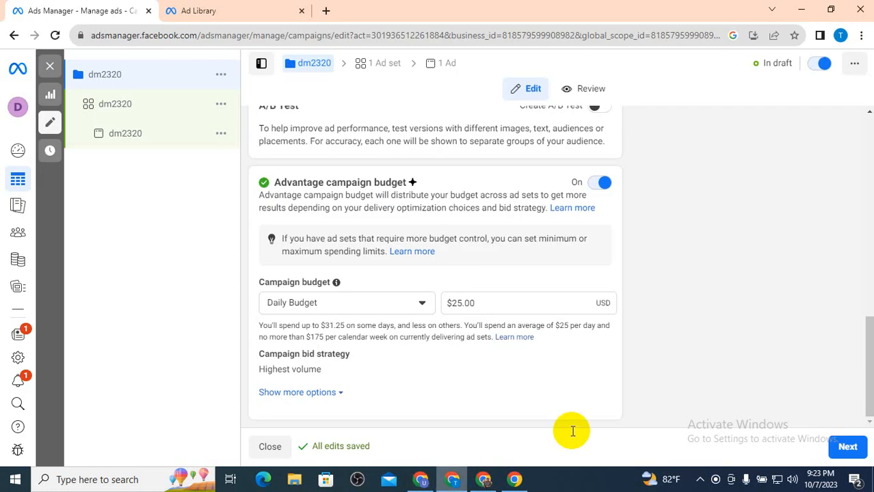
pyautogui.scroll(3, 355, 238)
pyautogui.scroll(10, 355, 237)
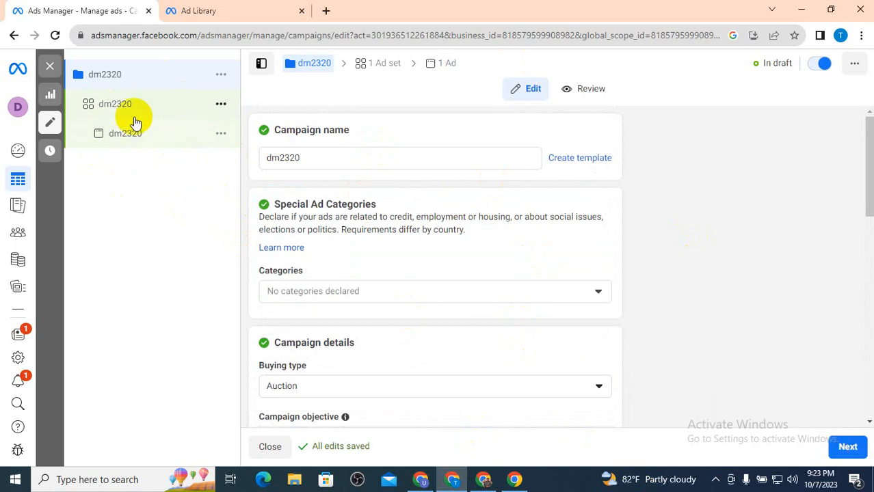
# - Show the actions available for the dm2320 ad set and switch to the sales funnel and content strategy document in Google Docs
pyautogui.click(218, 108)
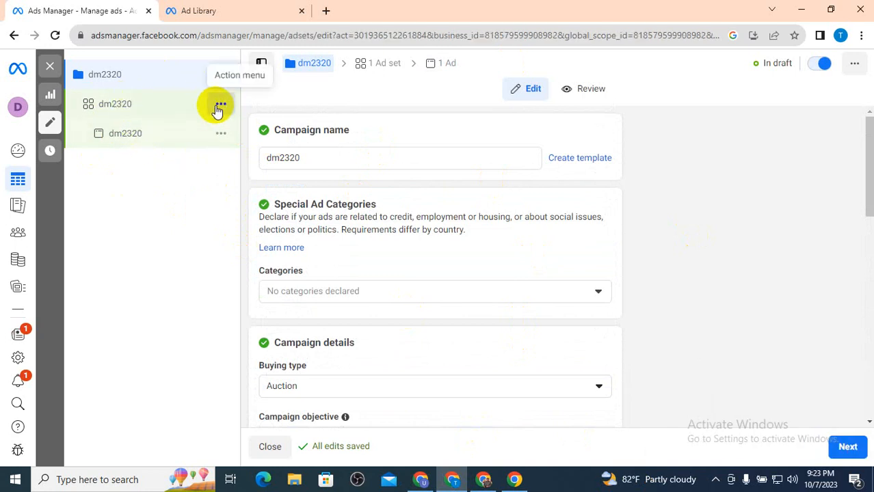
pyautogui.click(219, 107)
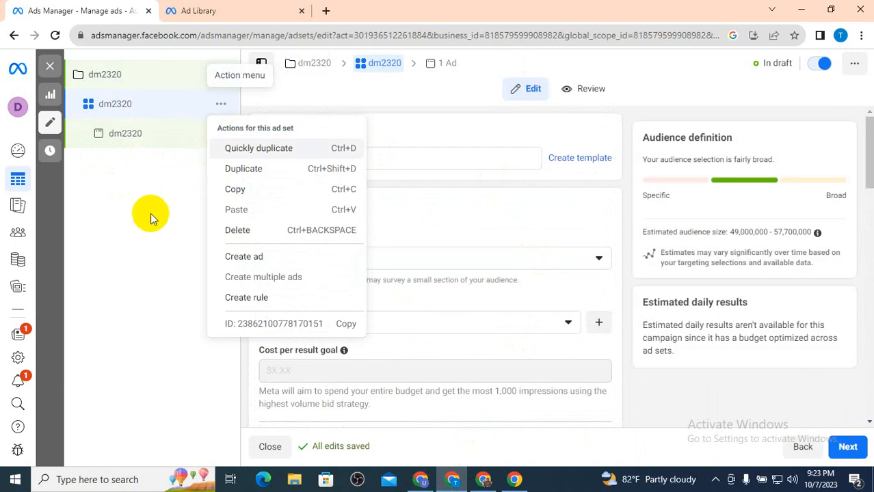
pyautogui.click(514, 480)
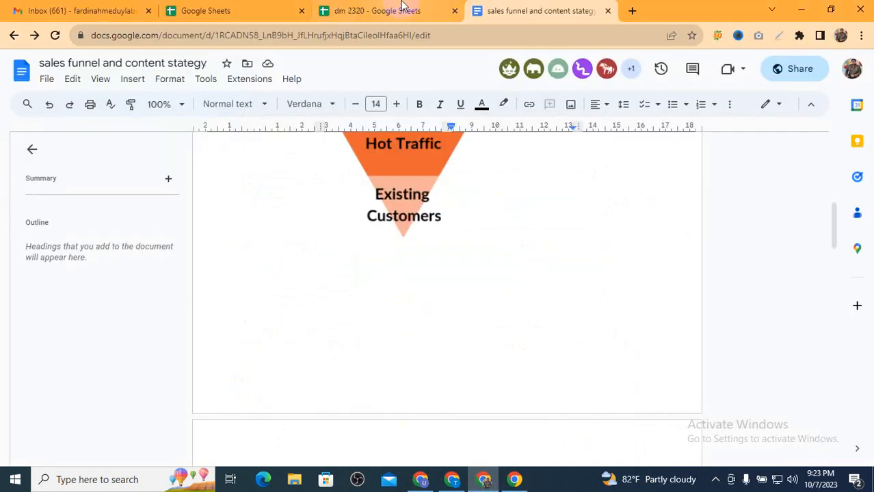
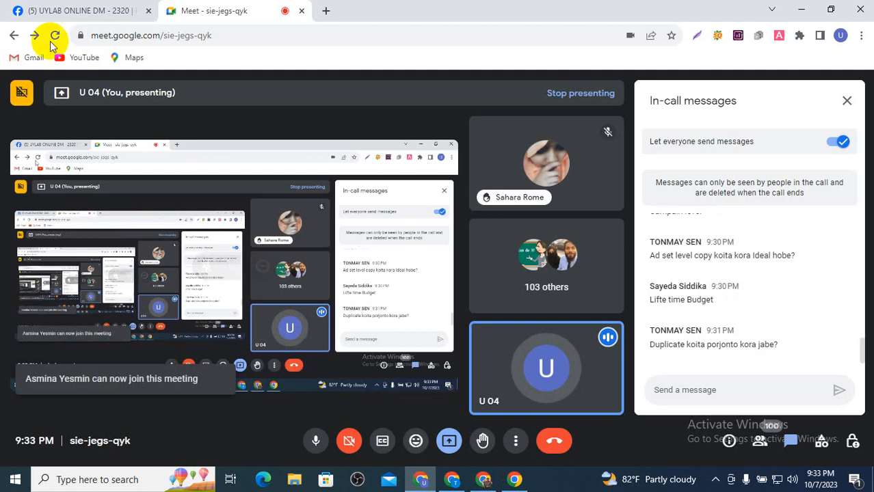
# - Switch to the UYLAB ONLINE DM - 2320 Facebook group and start a new post with the text "campaign budget"
pyautogui.click(59, 10)
pyautogui.scroll(4, 396, 216)
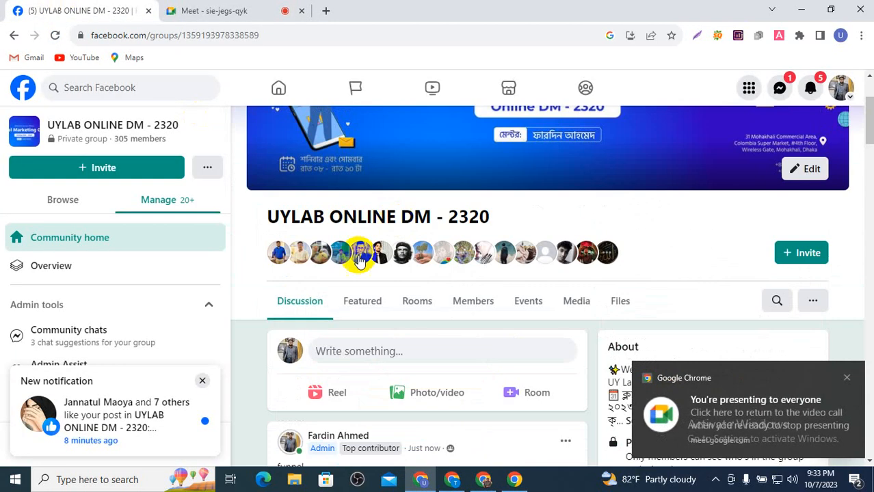
pyautogui.click(371, 355)
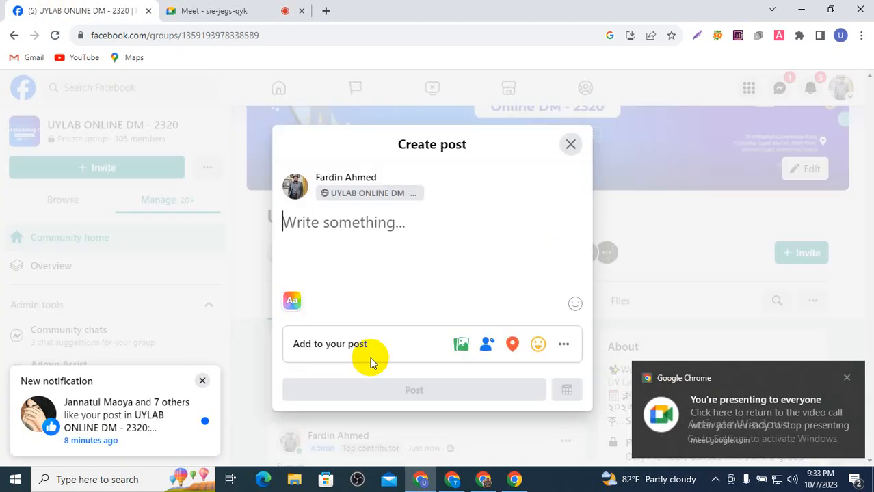
pyautogui.write('cam')
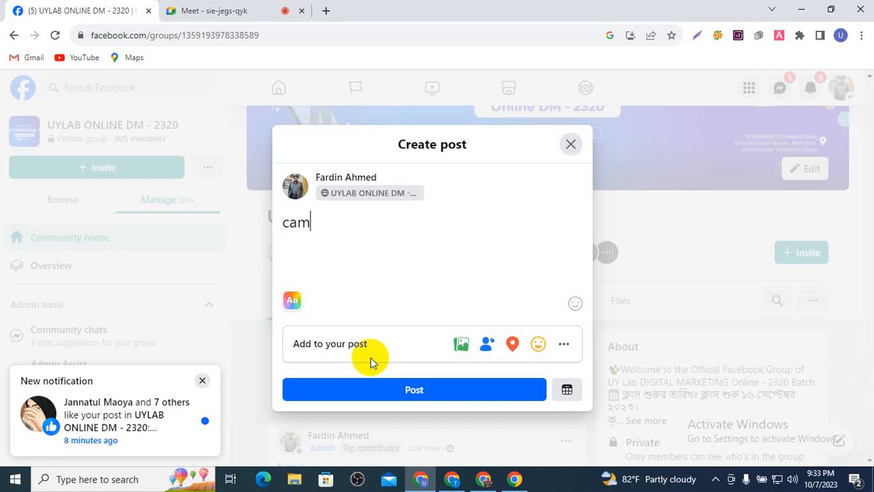
pyautogui.press('BackSpace')
pyautogui.write('mpaign budget')
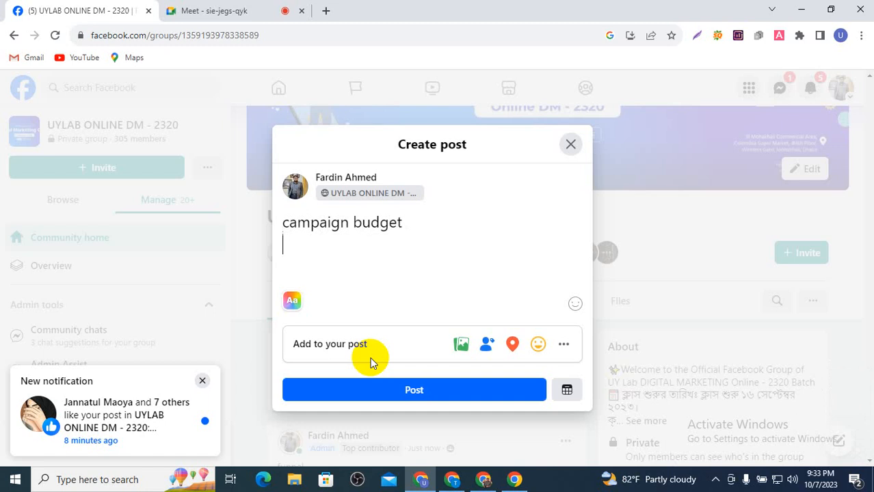
# - Paste the campaign budget document's Google Docs link below the post text, check its preview and publish the post
pyautogui.rightClick(289, 251)
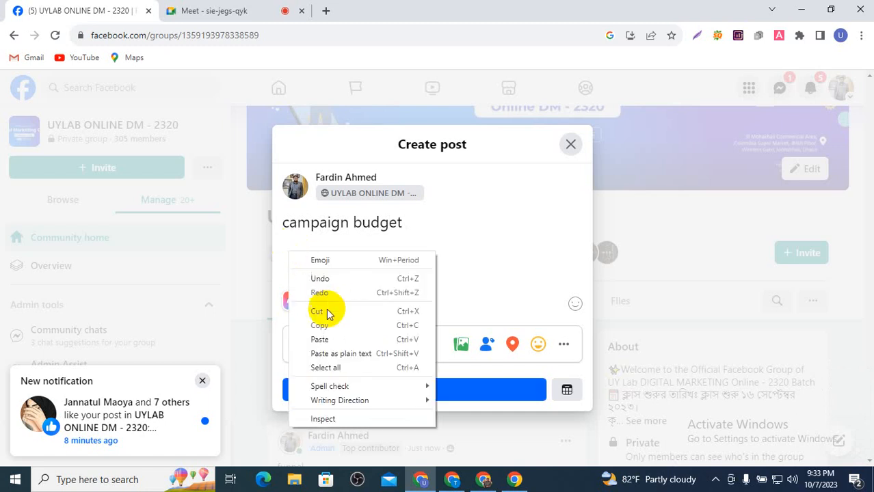
pyautogui.click(319, 339)
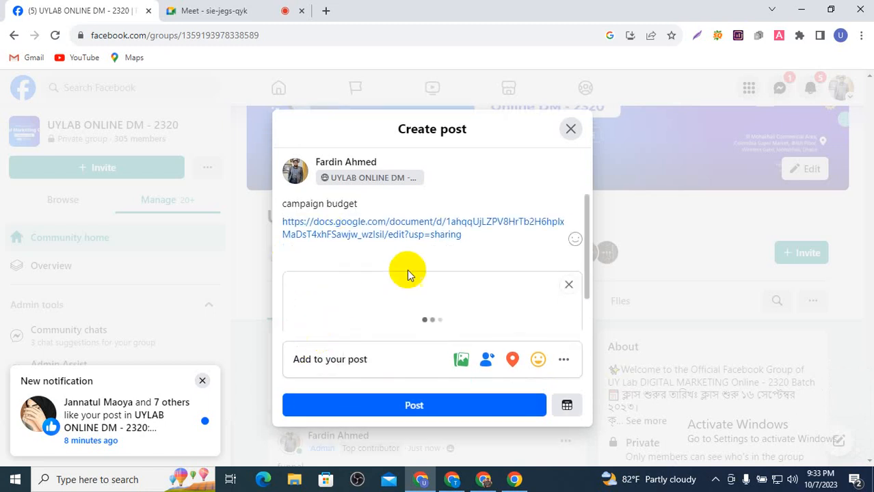
pyautogui.scroll(-2, 443, 281)
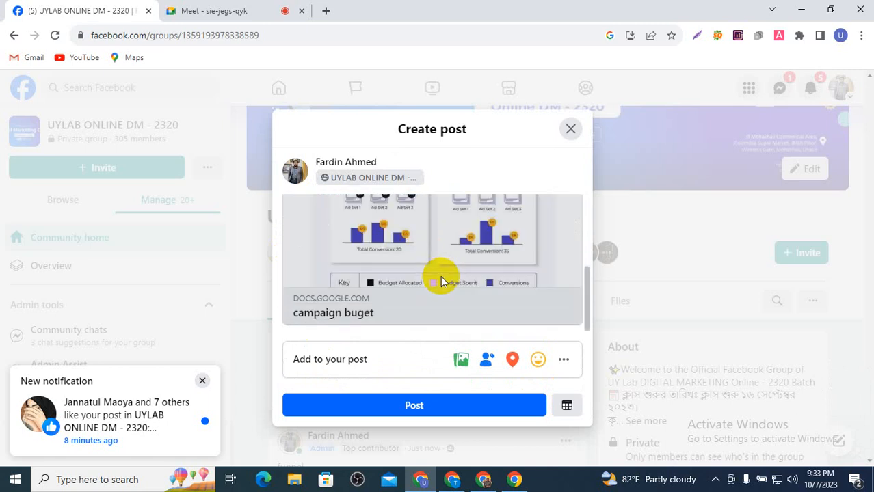
pyautogui.scroll(1, 444, 281)
pyautogui.scroll(2, 440, 280)
pyautogui.click(424, 407)
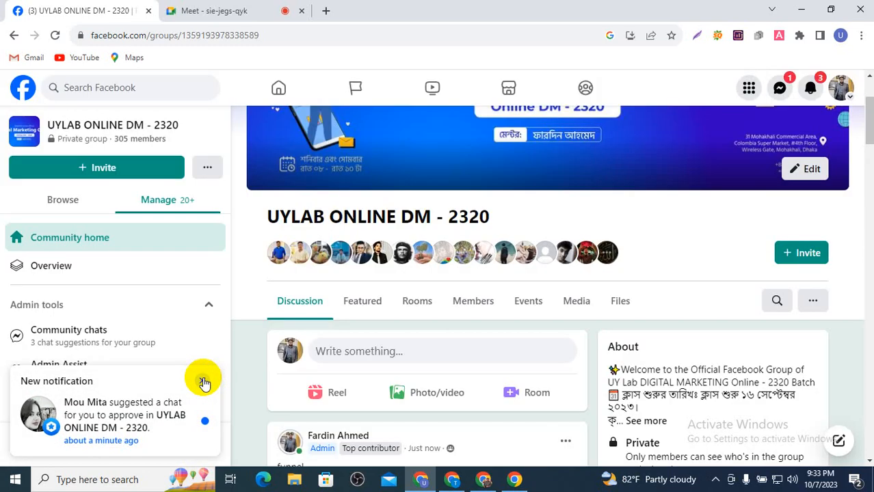
# - Dismiss the notification and check the published campaign budget post in the group feed
pyautogui.click(204, 381)
pyautogui.scroll(-7, 348, 361)
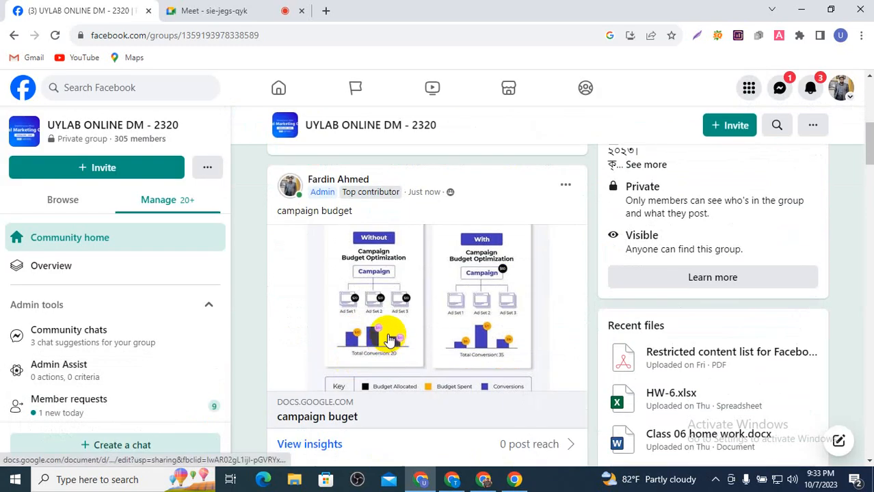
pyautogui.scroll(-5, 385, 340)
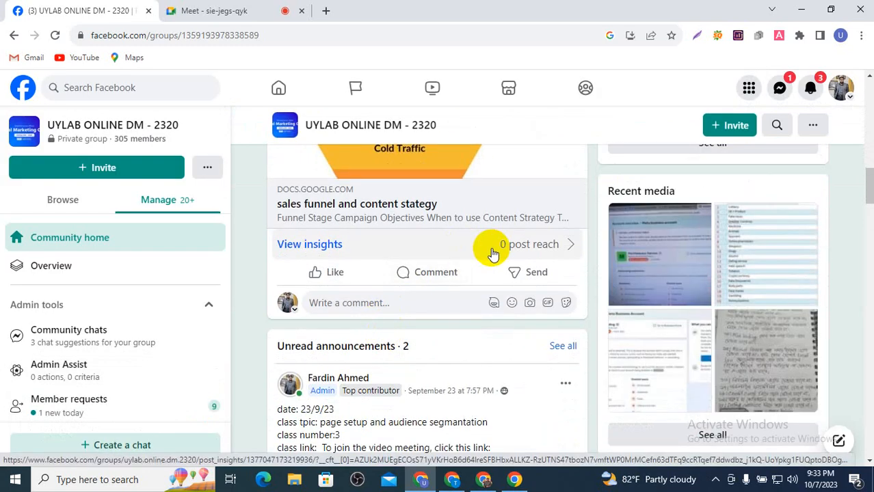
# - Reload the group page and check who reacted to the funnel post
pyautogui.click(54, 34)
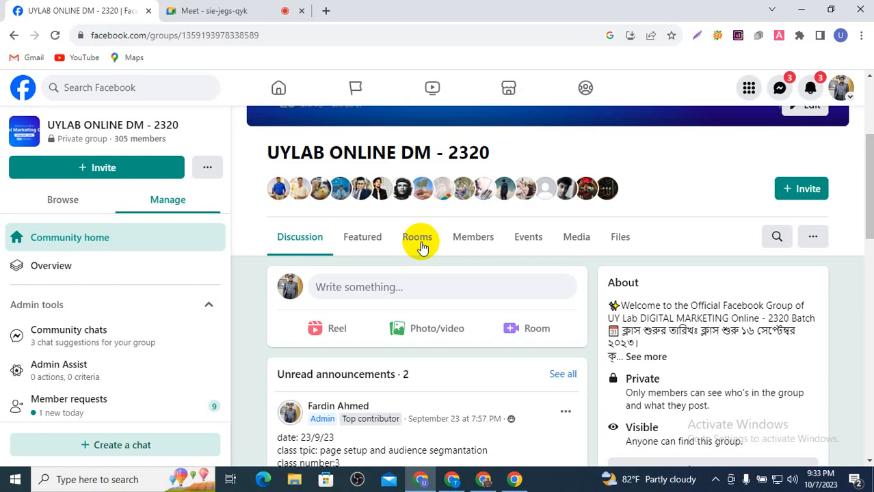
pyautogui.scroll(-6, 419, 244)
pyautogui.scroll(-10, 417, 250)
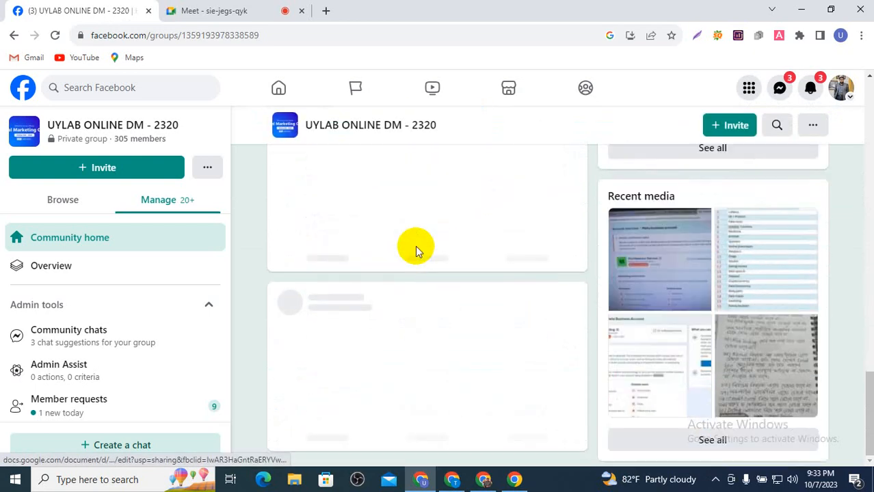
pyautogui.scroll(-1, 415, 249)
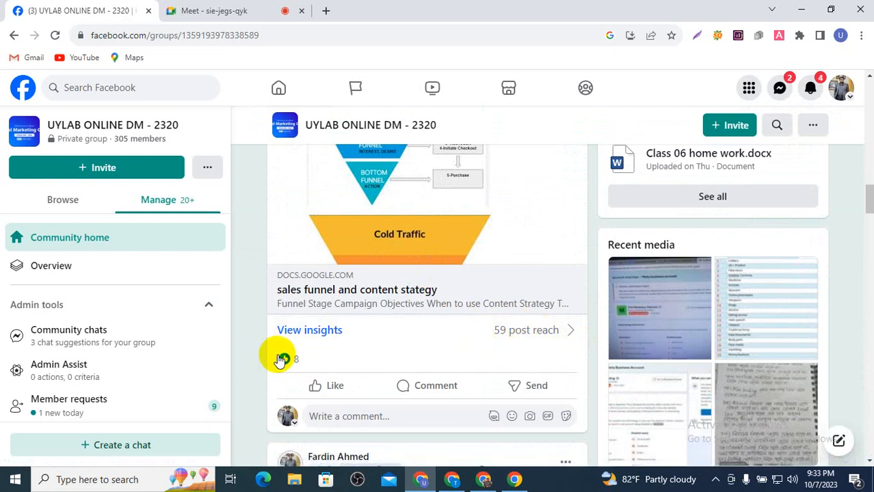
pyautogui.moveTo(289, 362)
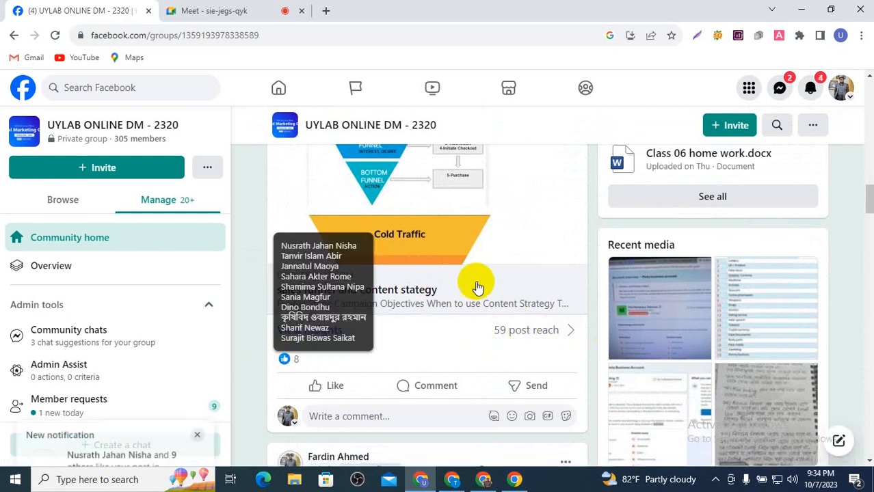
pyautogui.scroll(5, 478, 287)
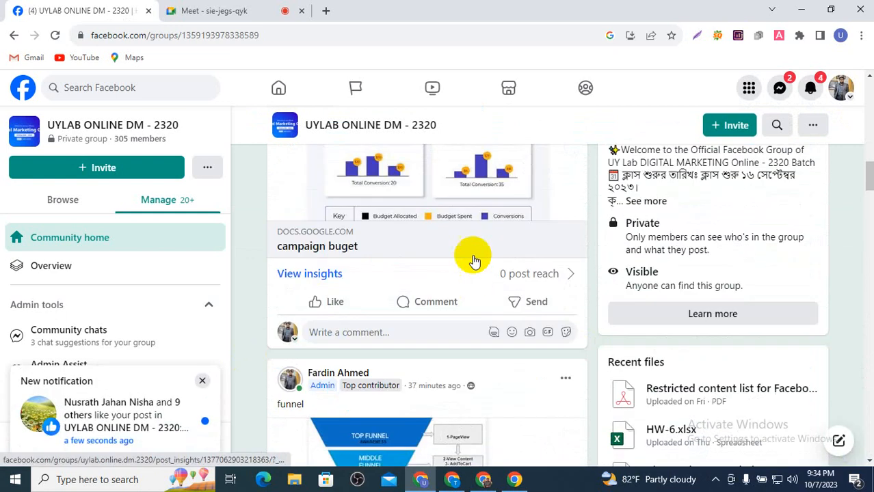
# - Switch back to Ads Manager and look through the settings of the first dm2320 - Copy ad set
pyautogui.click(452, 480)
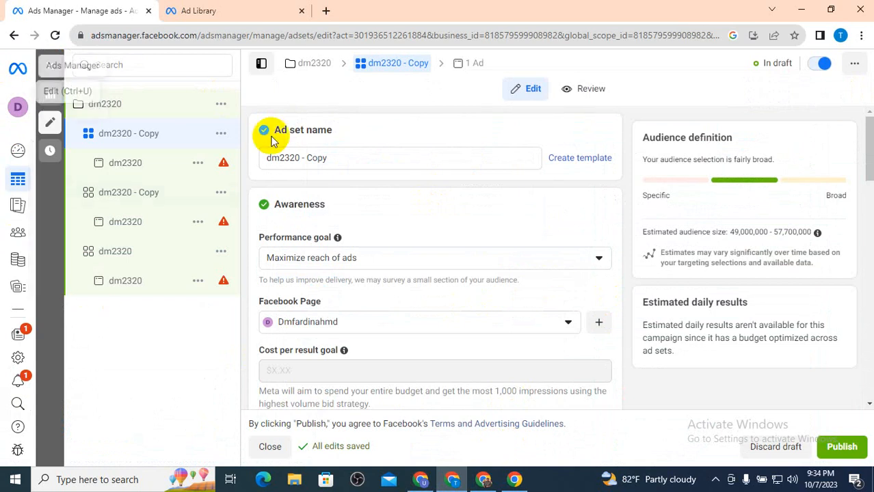
pyautogui.scroll(-7, 307, 172)
pyautogui.scroll(-5, 311, 179)
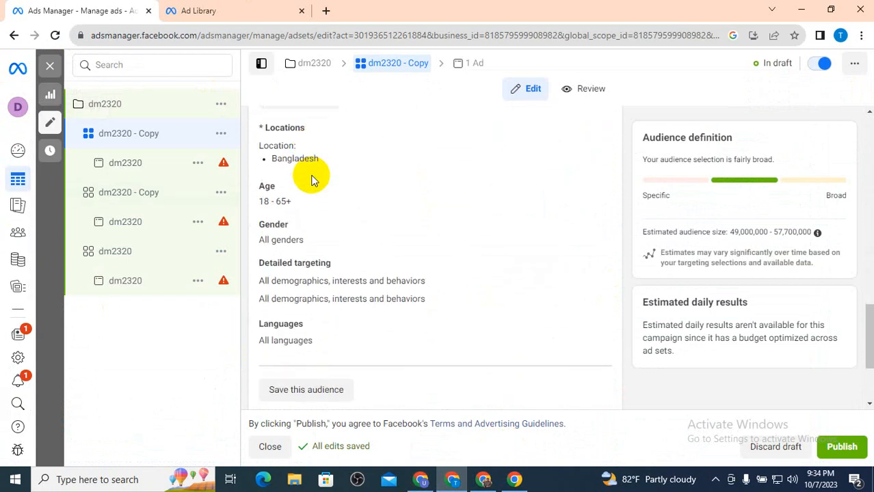
pyautogui.scroll(12, 309, 178)
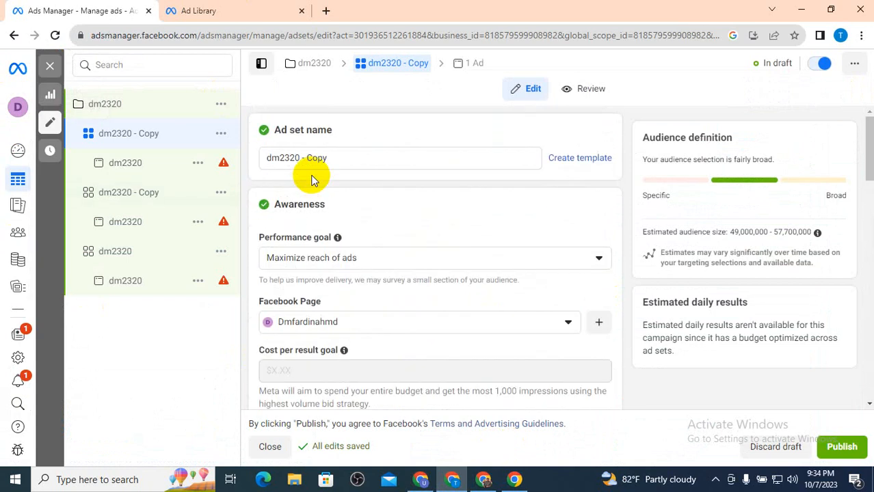
# - Open the dm2320 campaign's settings and reveal the additional options under Advantage campaign budget
pyautogui.click(93, 117)
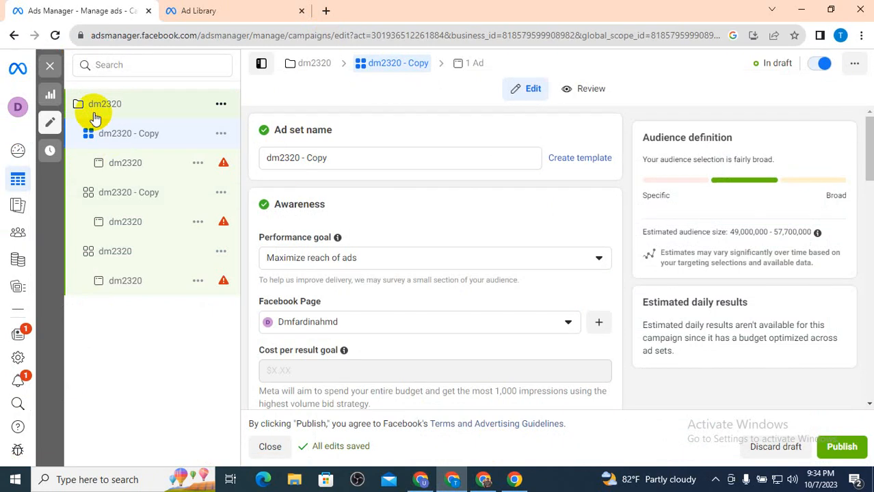
pyautogui.scroll(-15, 523, 333)
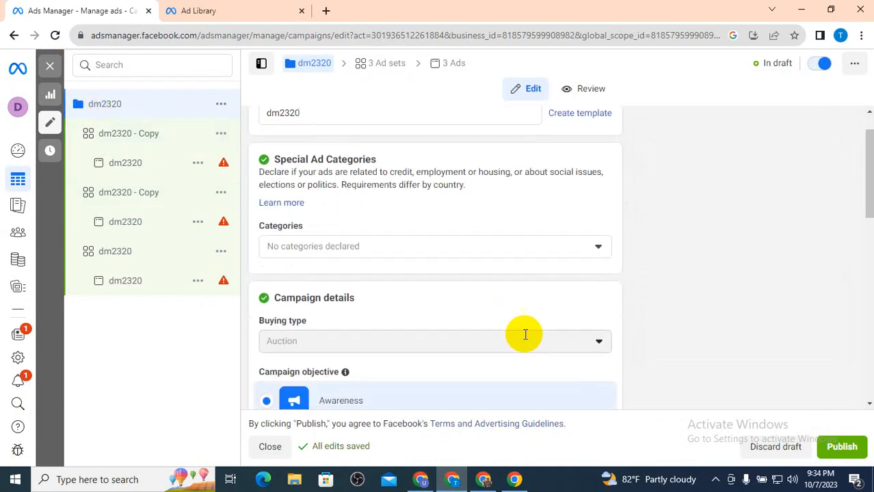
pyautogui.scroll(-1, 500, 322)
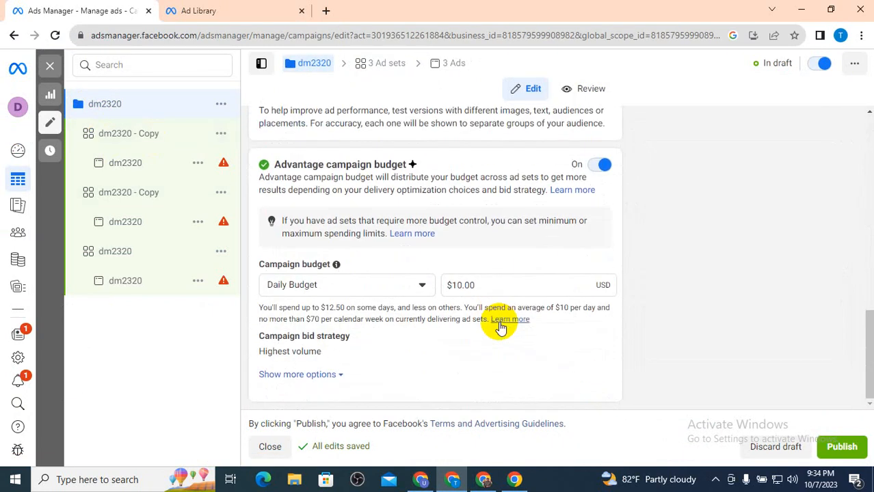
pyautogui.click(296, 374)
pyautogui.scroll(-2, 296, 374)
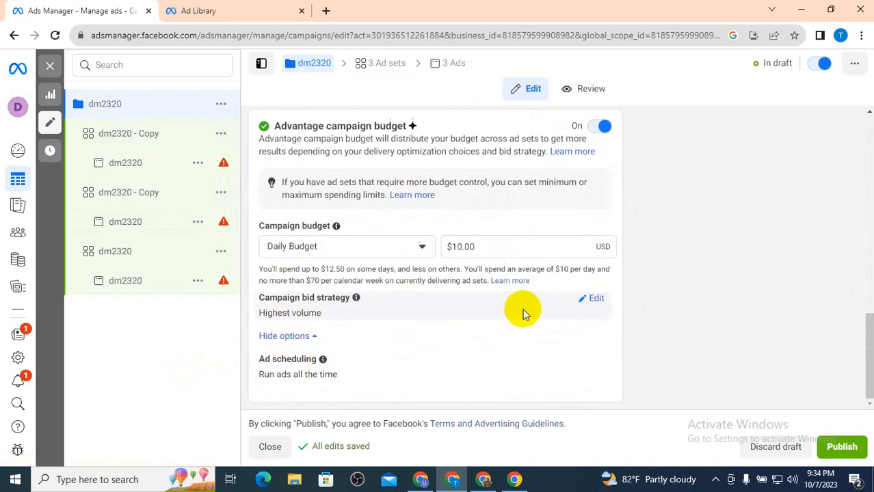
# - Edit the campaign bid strategy and set it to Bid cap
pyautogui.click(592, 298)
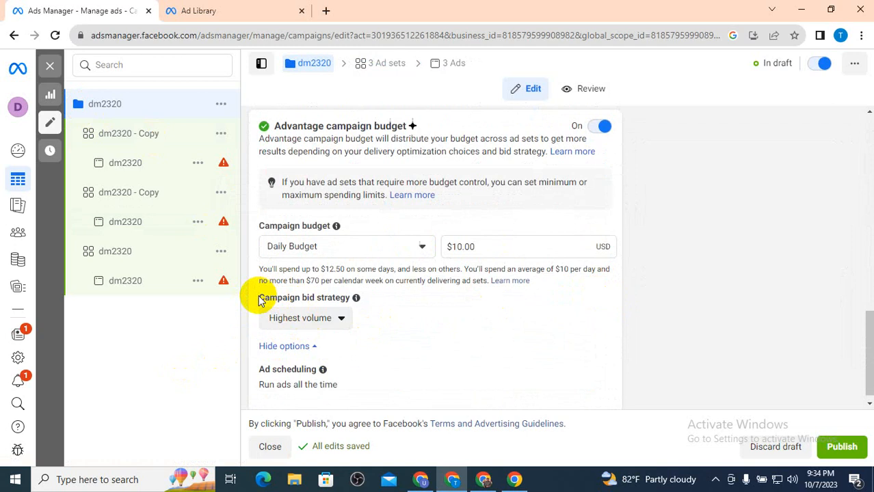
pyautogui.moveTo(254, 298); pyautogui.dragTo(379, 299)
pyautogui.click(302, 320)
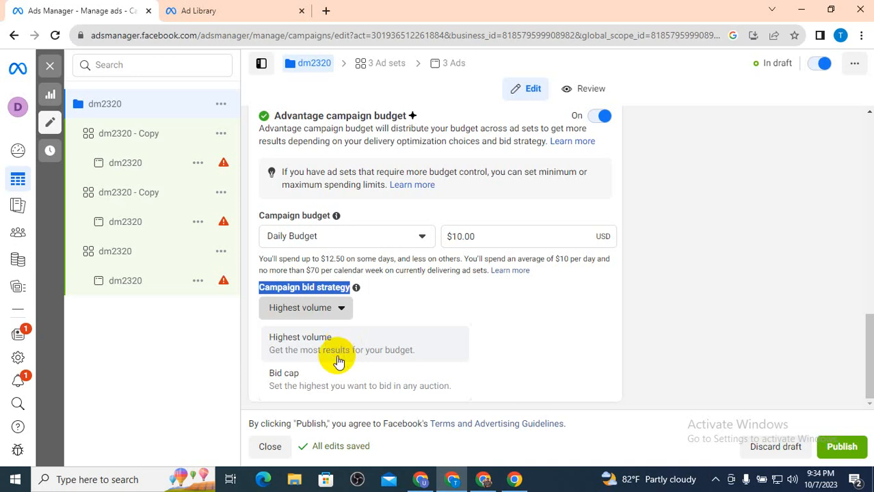
pyautogui.click(322, 384)
pyautogui.scroll(-1, 325, 373)
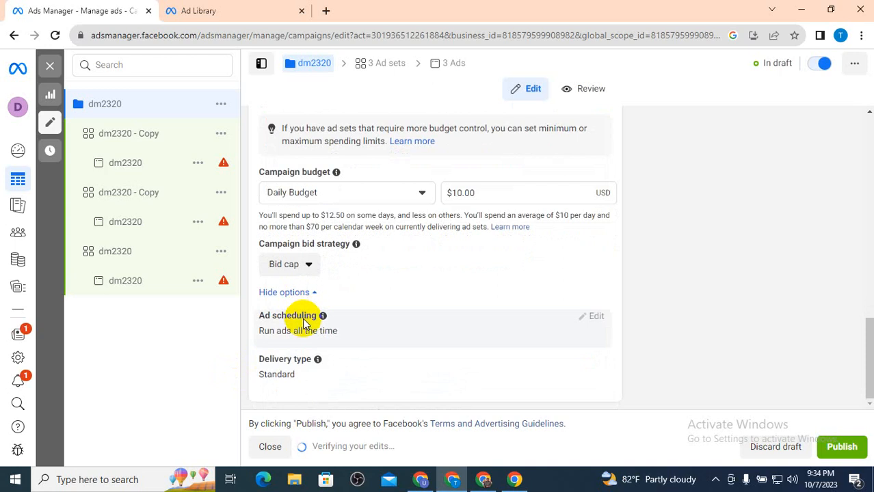
pyautogui.click(286, 264)
pyautogui.click(345, 265)
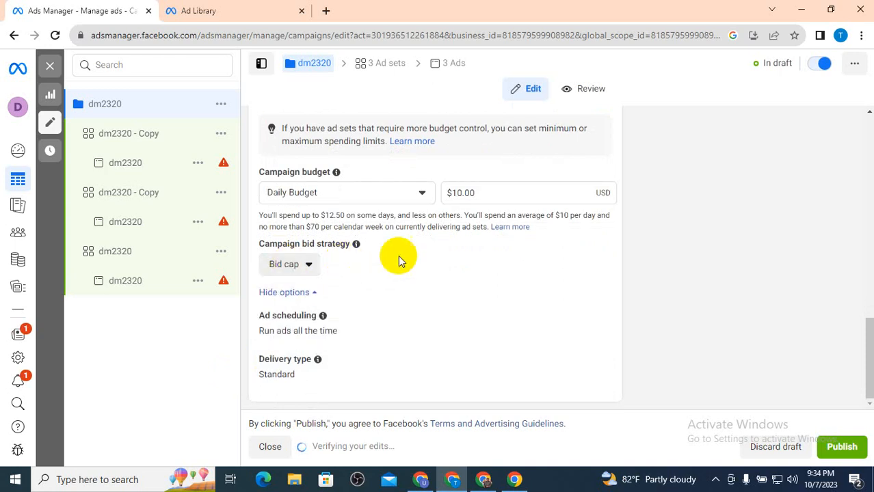
# - Open the first dm2320 - Copy ad set and examine its bid control amount in the Awareness section
pyautogui.click(141, 140)
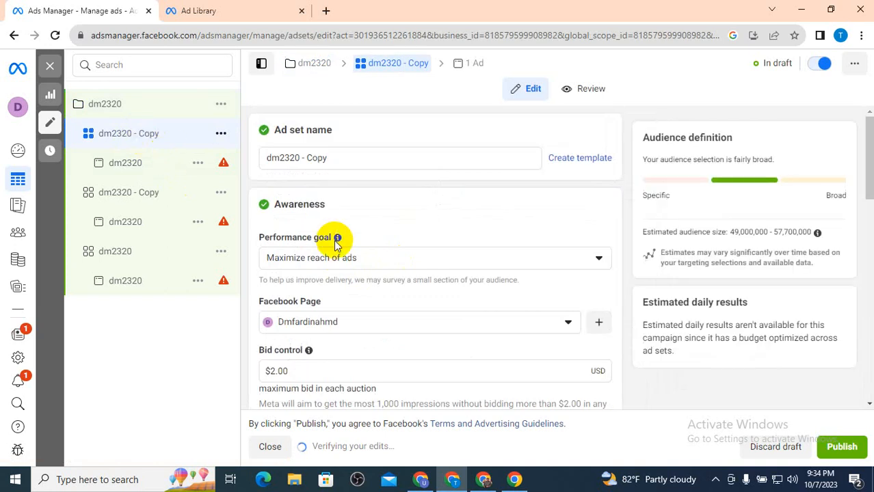
pyautogui.scroll(-1, 334, 265)
pyautogui.scroll(-2, 333, 266)
pyautogui.scroll(1, 318, 250)
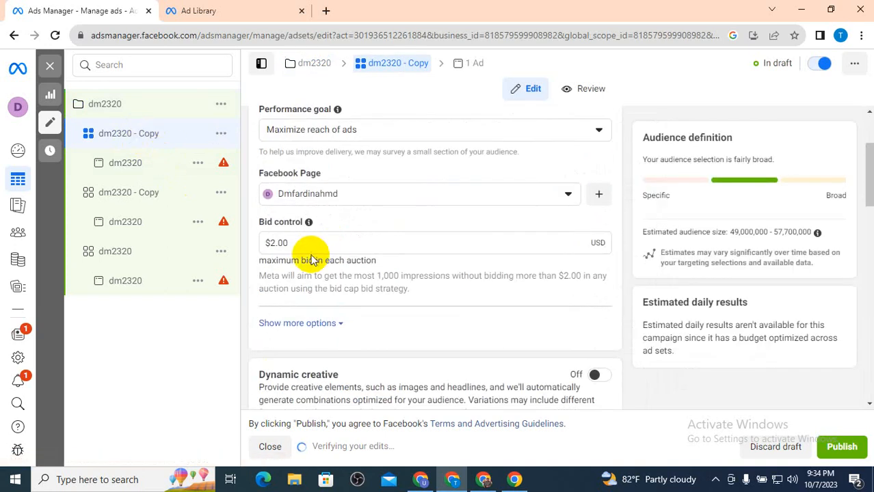
# - Set the first dm2320 - Copy ad set's bid control to $5.00
pyautogui.click(307, 241)
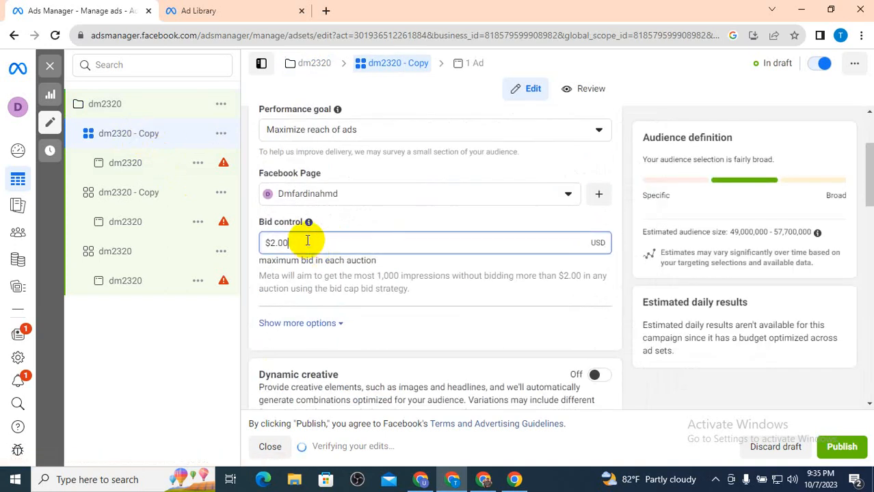
pyautogui.moveTo(307, 240); pyautogui.dragTo(270, 246)
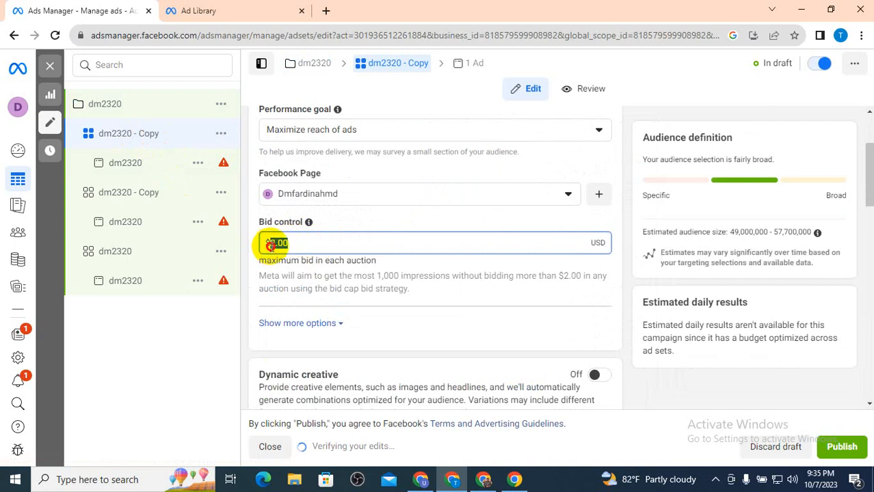
pyautogui.press('BackSpace')
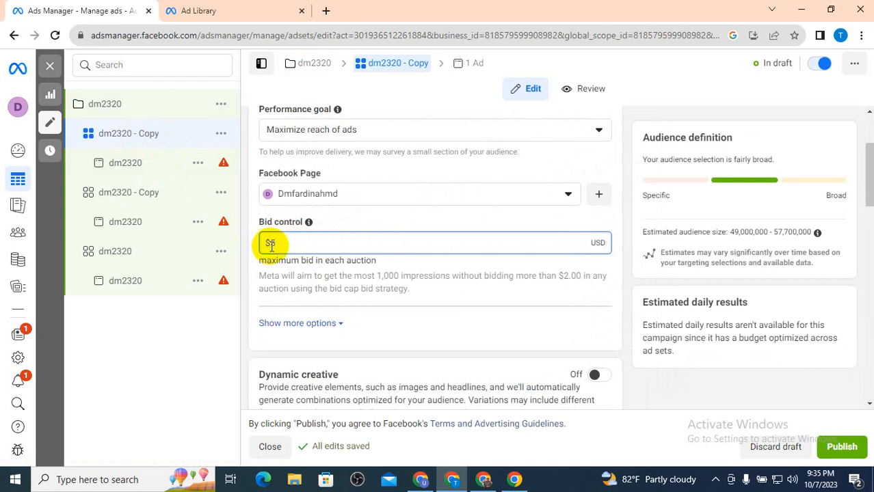
pyautogui.write('5.00')
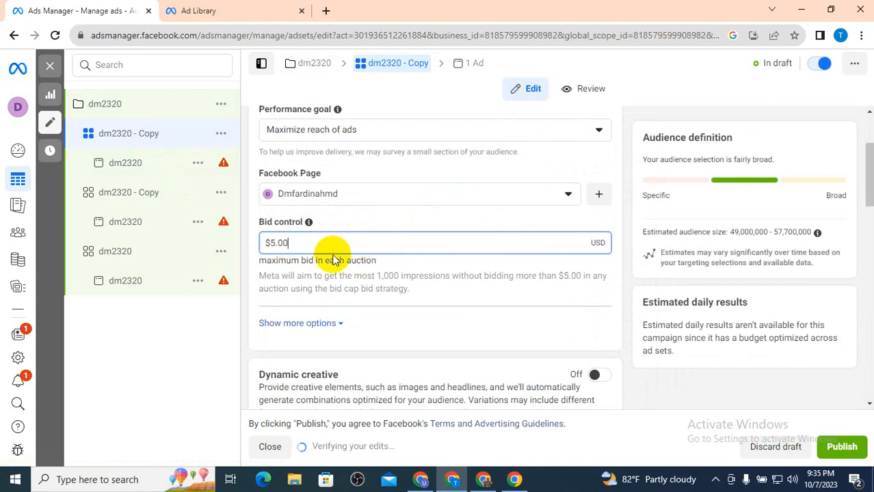
pyautogui.moveTo(304, 246); pyautogui.dragTo(263, 247)
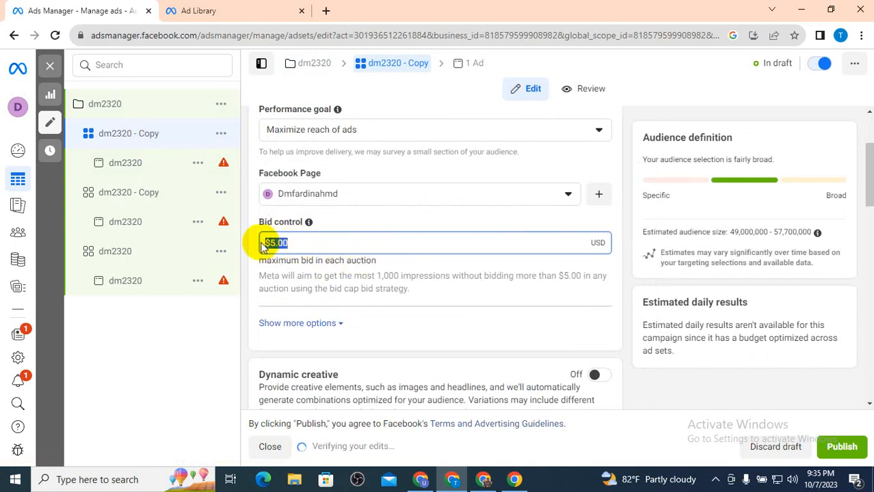
pyautogui.tripleClick(292, 246)
pyautogui.click(292, 246)
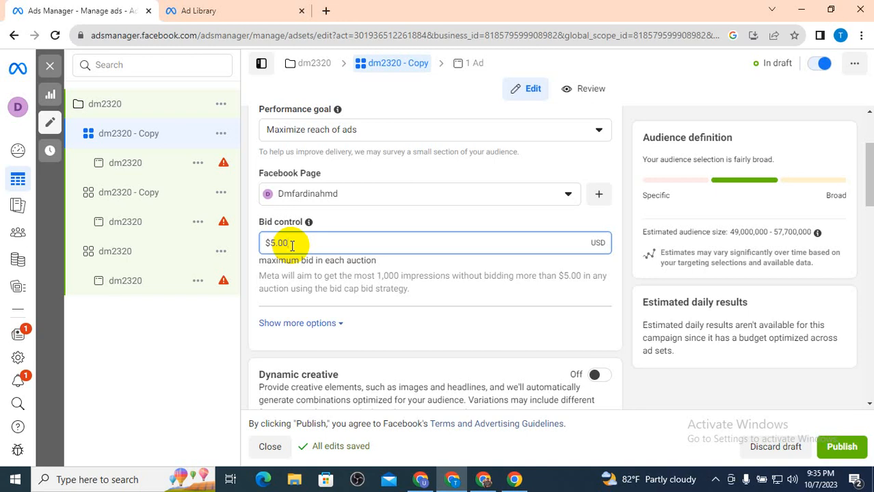
# - Switch to the Google Meet call and dismiss the raised hands notification
pyautogui.click(419, 480)
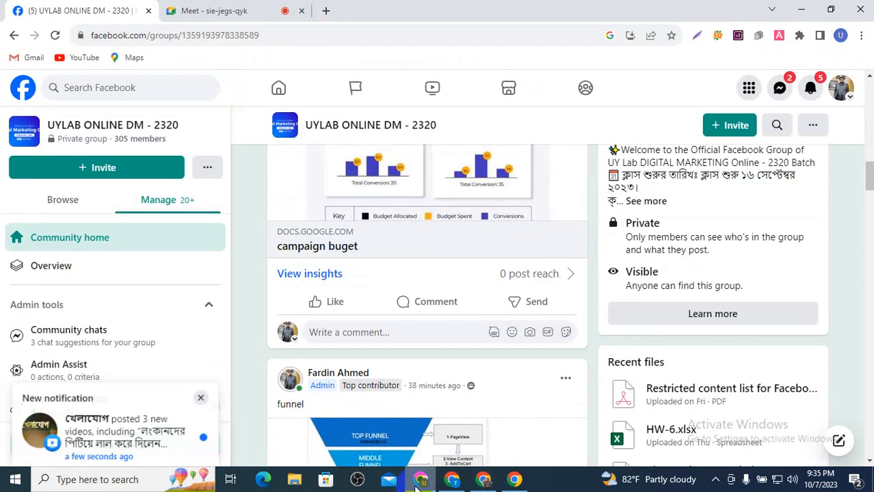
pyautogui.click(419, 480)
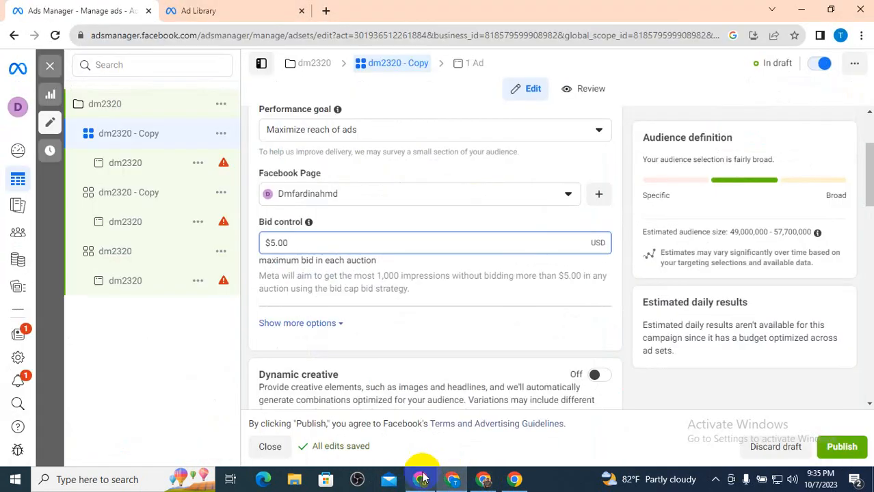
pyautogui.click(420, 479)
pyautogui.click(193, 8)
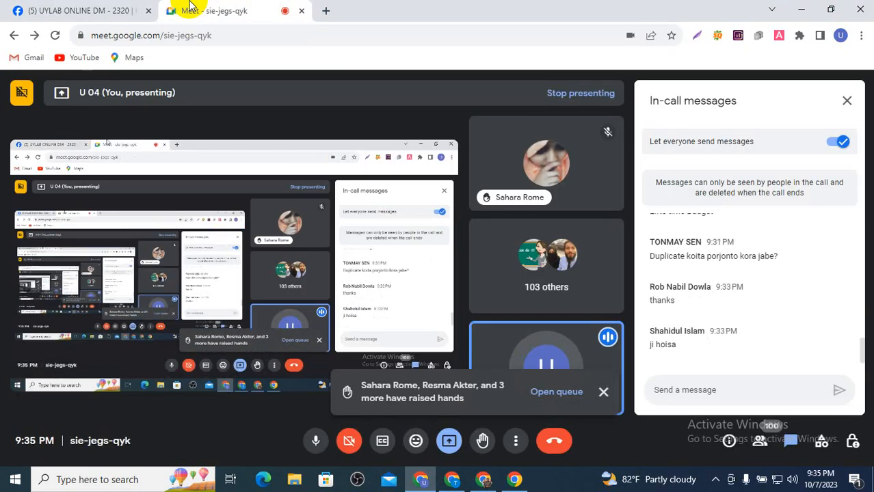
pyautogui.click(603, 392)
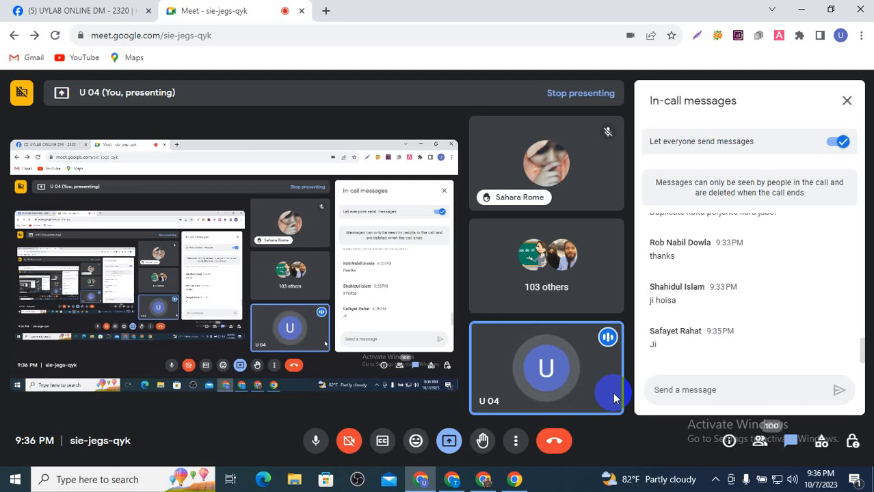
# - Return to Ads Manager and change the dm2320 campaign's bid strategy to Highest volume, accepting the reset of ad set bid amounts
pyautogui.click(452, 479)
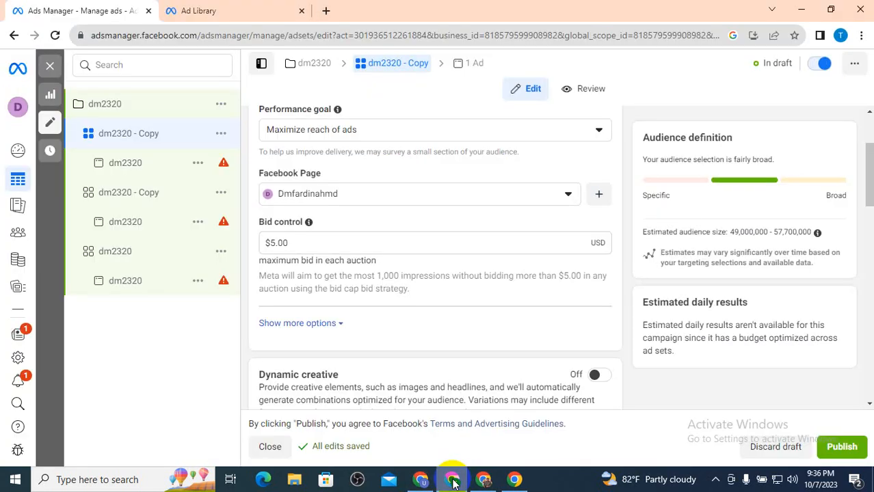
pyautogui.click(140, 110)
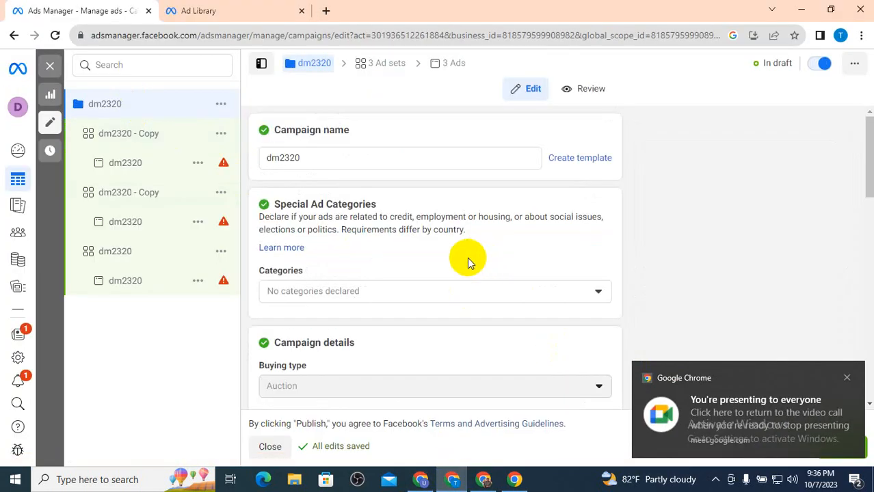
pyautogui.scroll(-10, 458, 256)
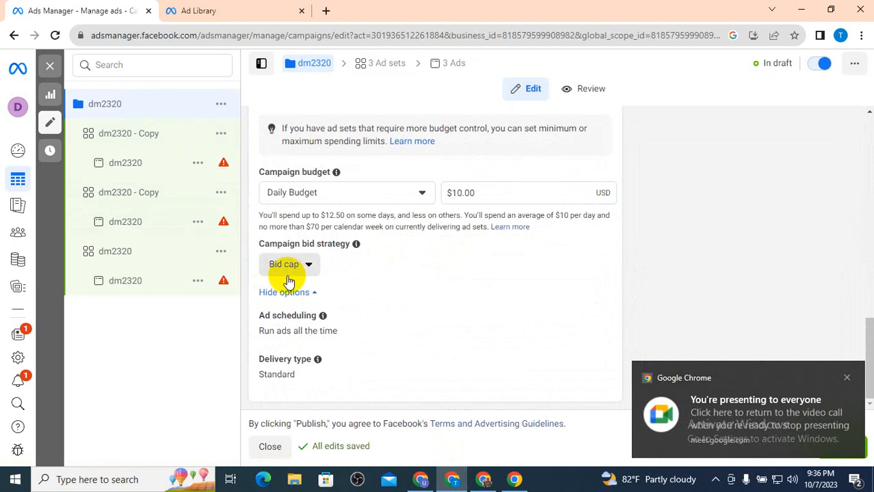
pyautogui.click(286, 268)
pyautogui.click(296, 296)
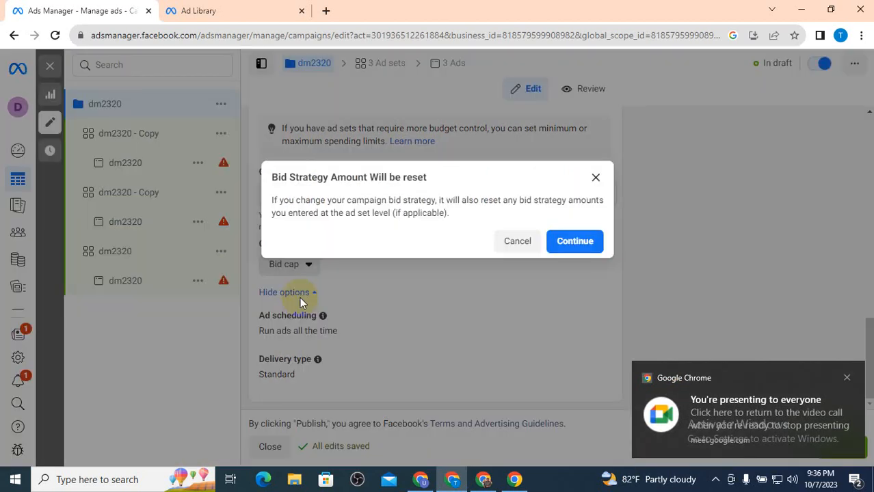
pyautogui.click(575, 241)
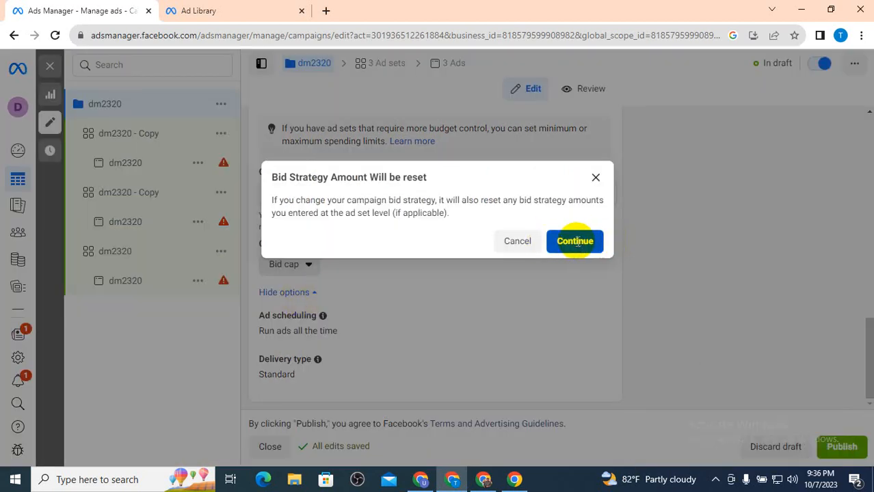
# - Highlight the daily budget amount of the dm2320 campaign to point it out
pyautogui.moveTo(513, 239); pyautogui.dragTo(443, 247)
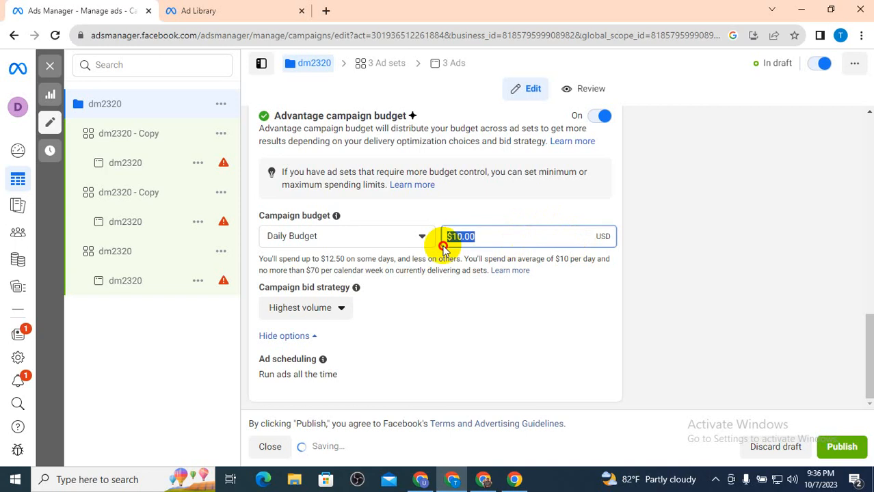
pyautogui.click(393, 307)
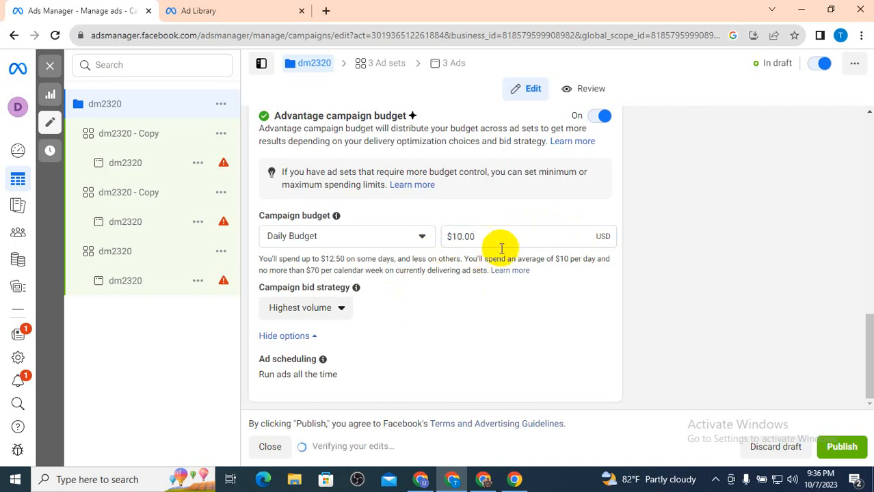
pyautogui.moveTo(502, 238); pyautogui.dragTo(425, 237)
pyautogui.click(411, 296)
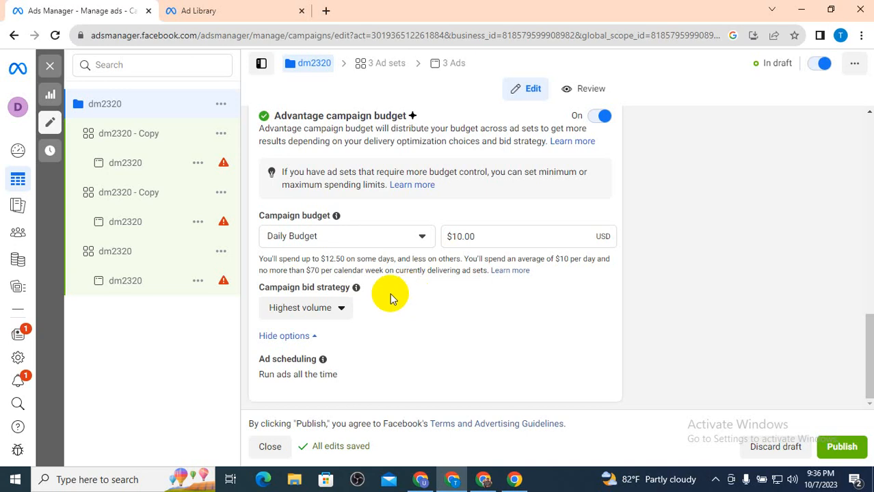
# - Open the Windows sound settings, check the microphone's recording levels and close the dialogs
pyautogui.rightClick(788, 484)
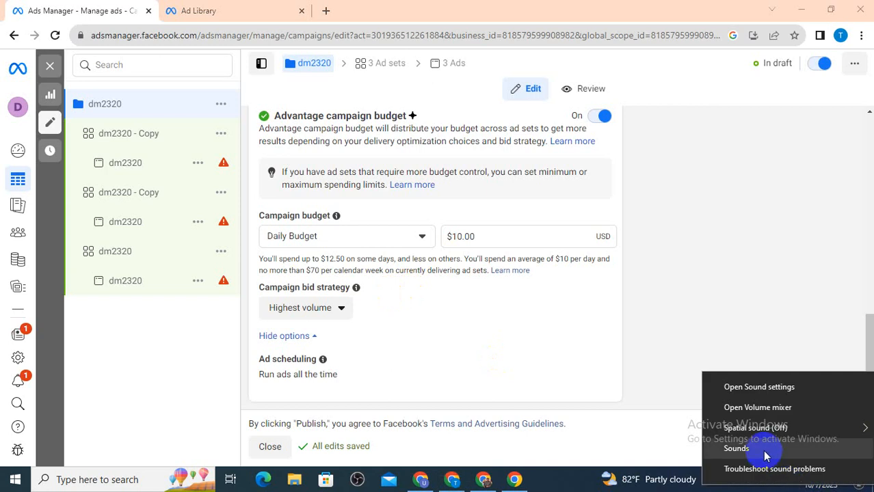
pyautogui.click(752, 449)
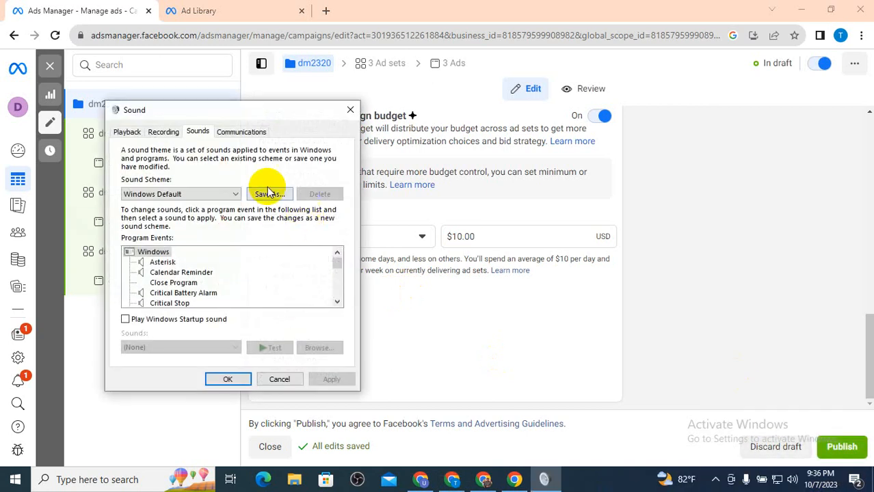
pyautogui.click(164, 132)
pyautogui.doubleClick(172, 172)
pyautogui.click(204, 182)
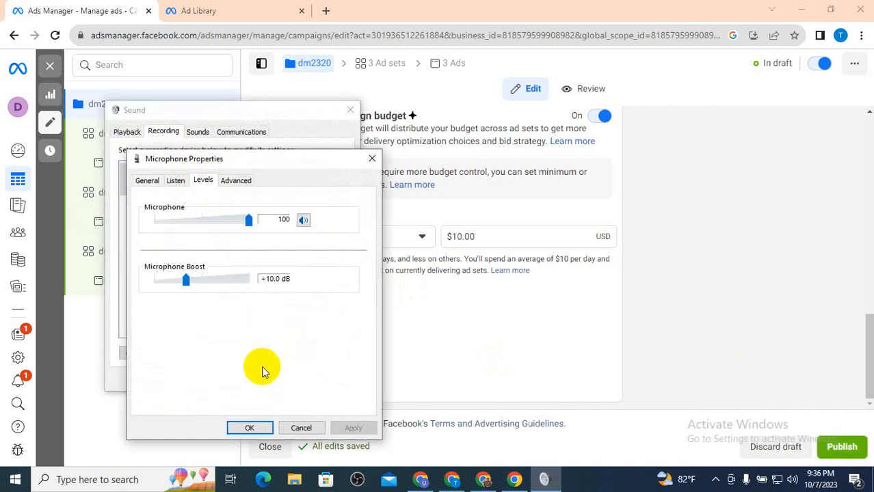
pyautogui.click(248, 427)
pyautogui.click(227, 375)
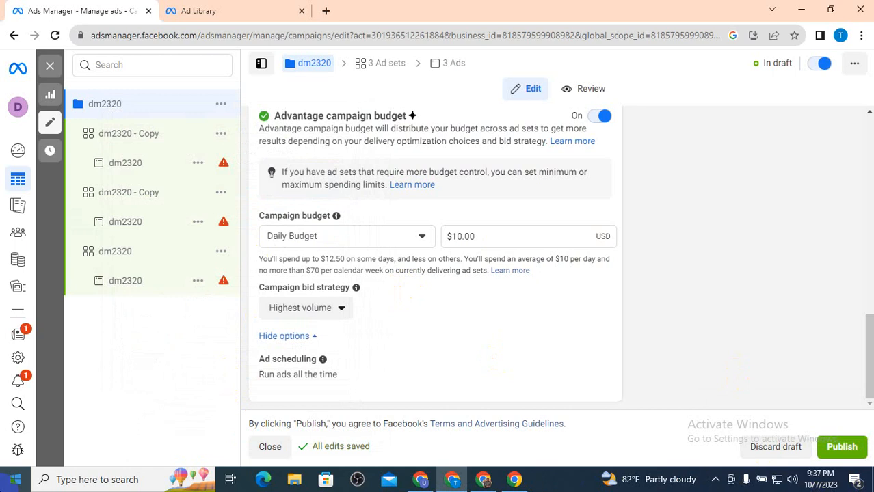
# - Check the Google Meet chat, then switch to the UYLAB ONLINE DM - 2320 Facebook group and dismiss its new notification
pyautogui.click(420, 481)
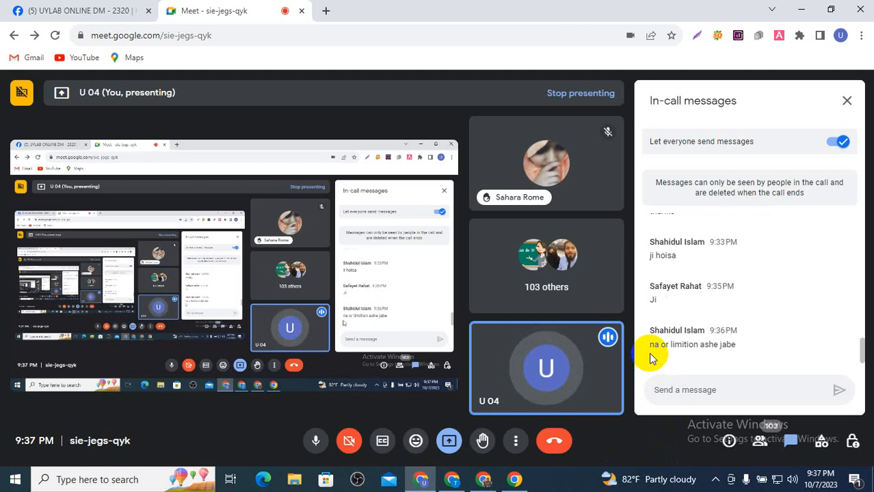
pyautogui.moveTo(562, 343)
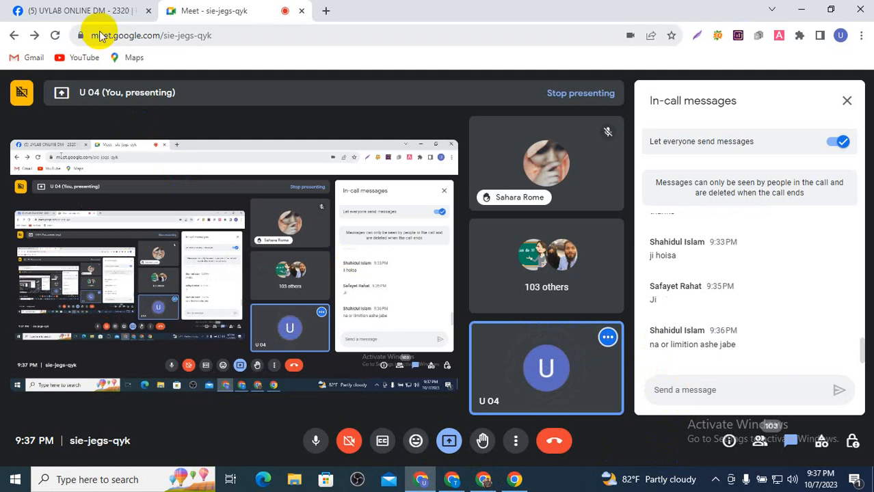
pyautogui.click(100, 5)
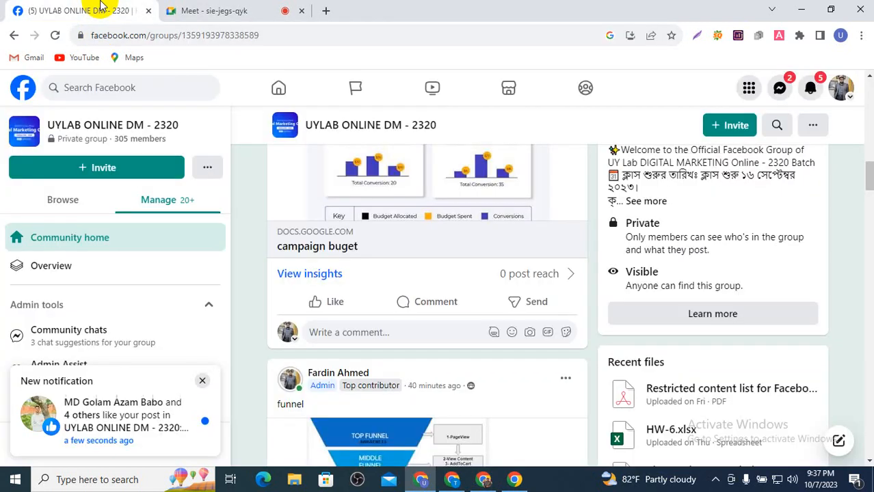
pyautogui.click(201, 381)
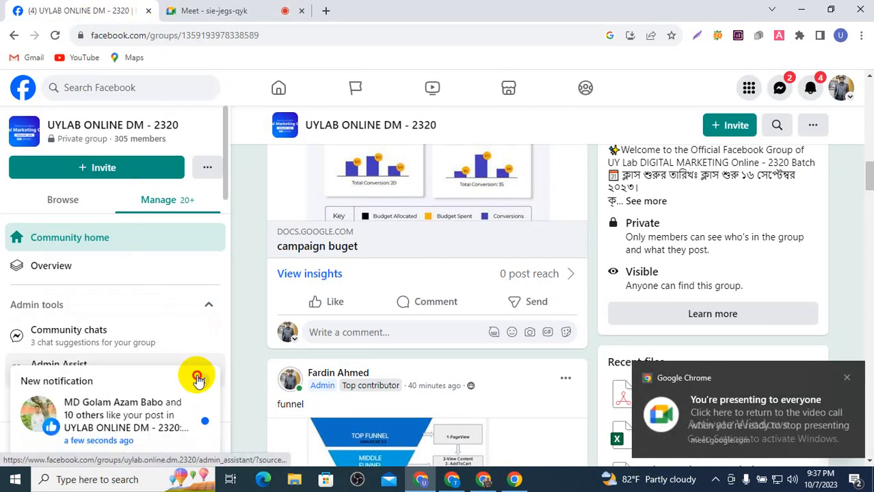
pyautogui.click(198, 378)
# - Switch to the Google Docs window and close the campaign buget document and the Google Sheets home page, keeping the dm 2320 spreadsheet open
pyautogui.click(482, 482)
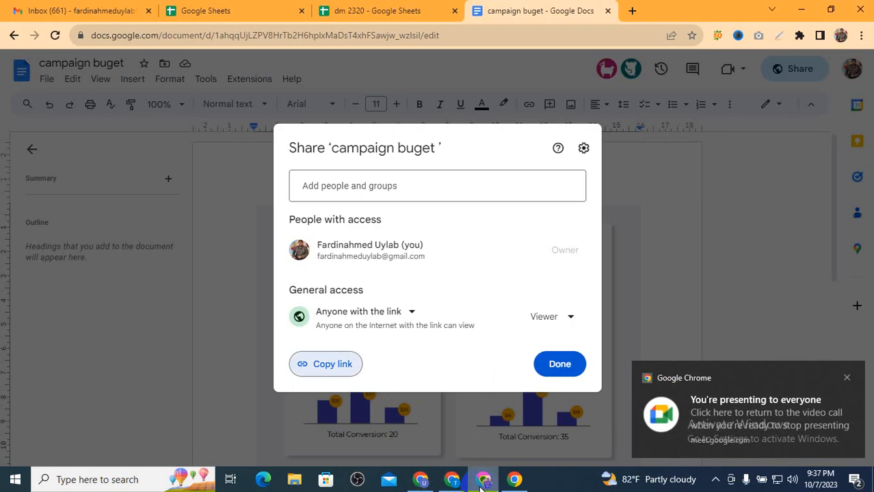
pyautogui.click(655, 217)
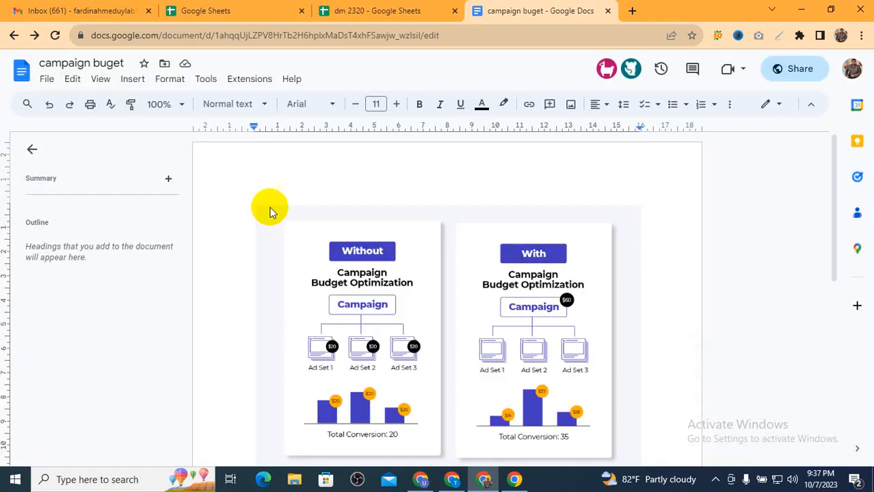
pyautogui.click(607, 11)
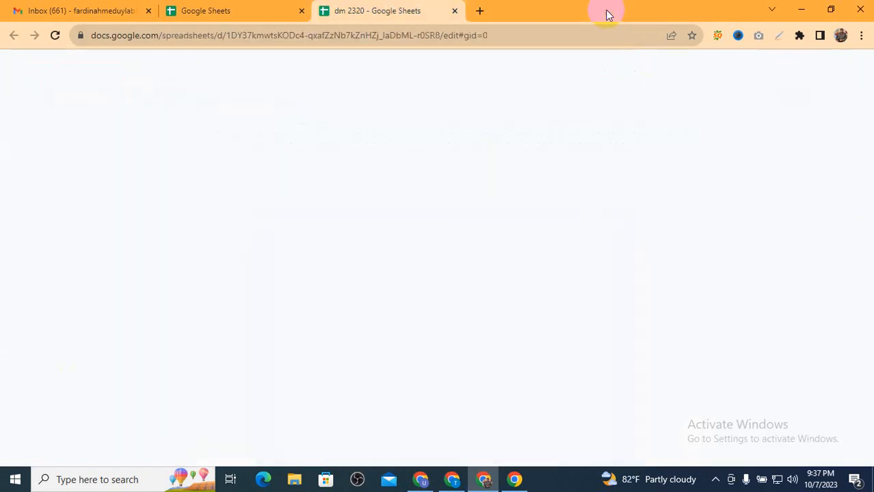
pyautogui.click(301, 11)
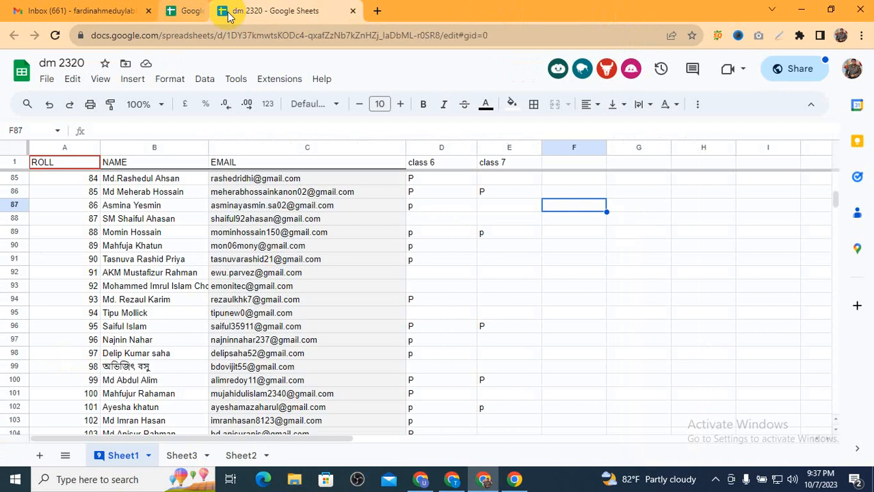
# - Return to the Google Meet call and read the latest in-call chat message
pyautogui.click(455, 483)
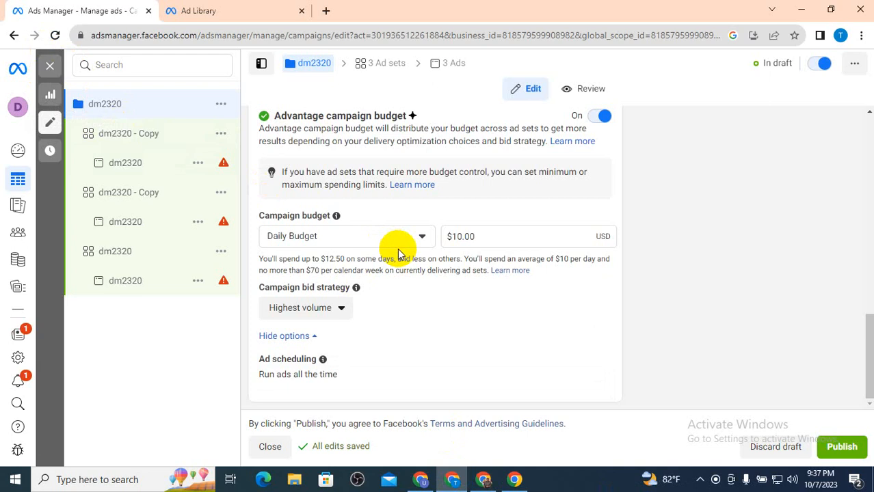
pyautogui.click(421, 481)
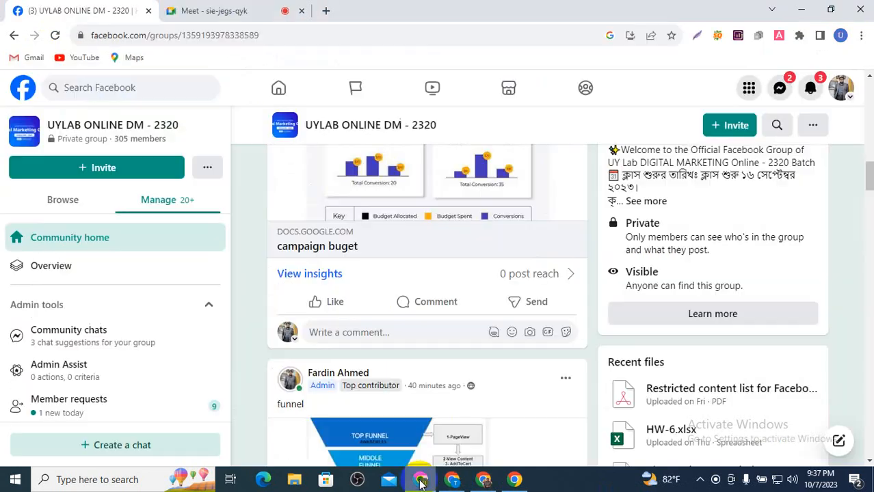
pyautogui.click(225, 10)
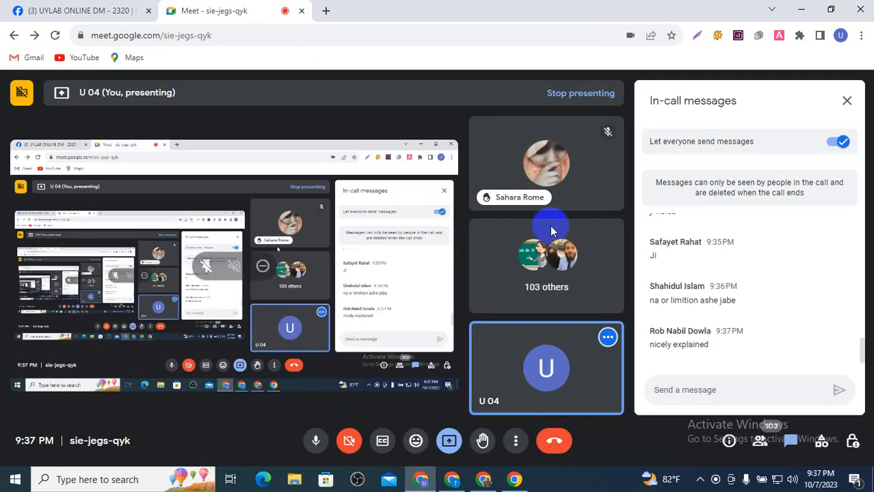
pyautogui.moveTo(648, 343); pyautogui.dragTo(714, 352)
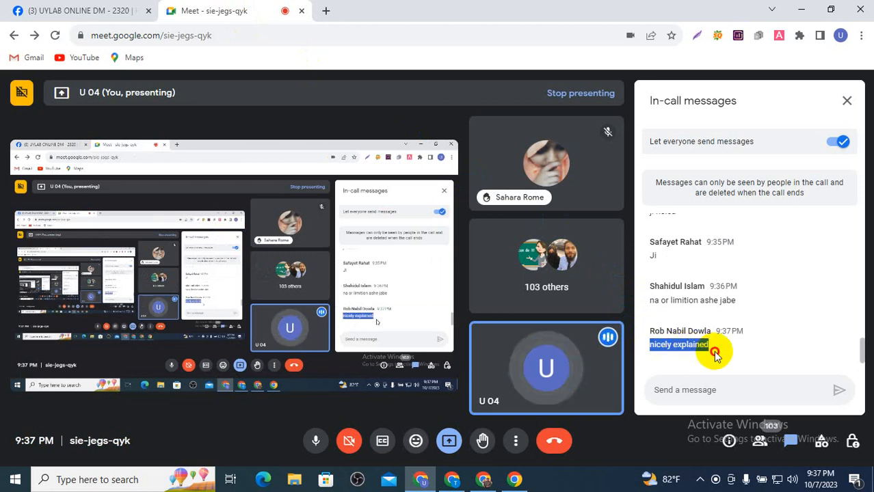
pyautogui.click(718, 352)
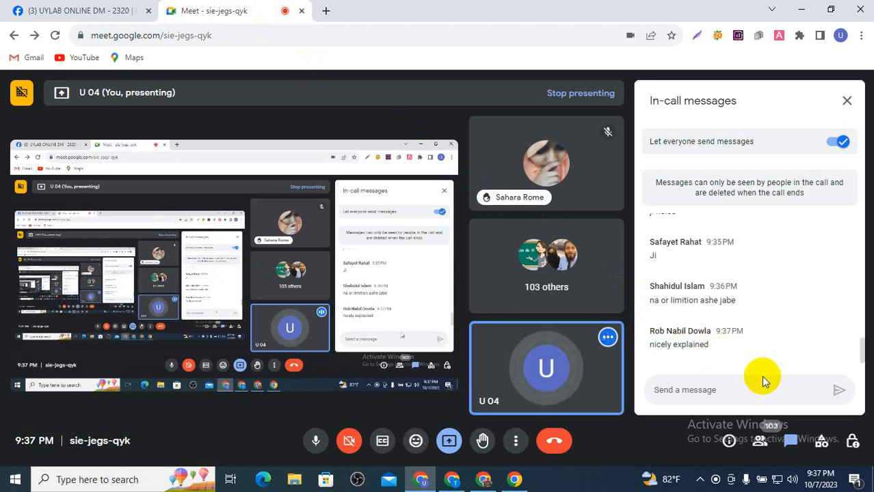
# - Dismiss the Chrome notification about presenting and open a background app from the hidden system tray icons
pyautogui.click(705, 481)
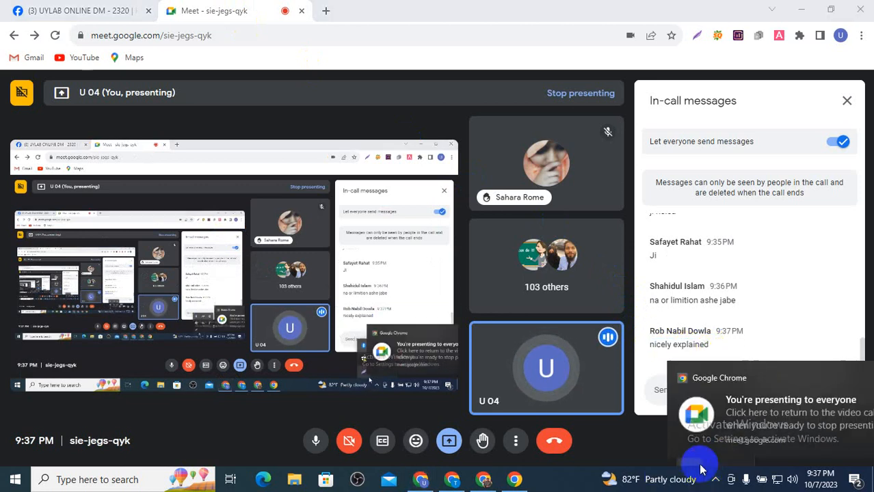
pyautogui.click(845, 380)
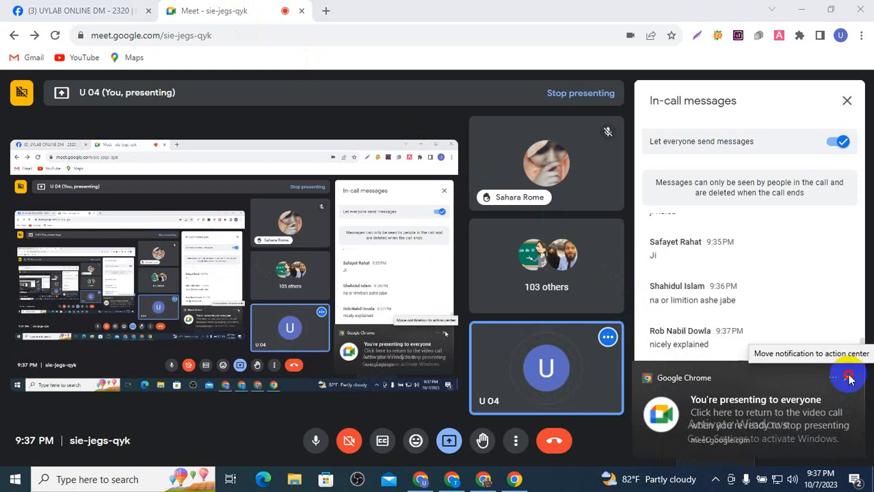
pyautogui.click(847, 381)
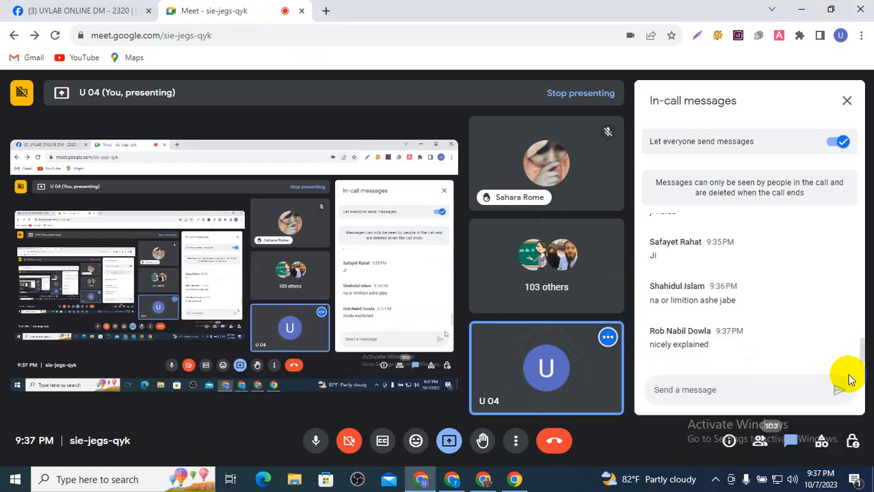
pyautogui.click(714, 480)
pyautogui.click(742, 426)
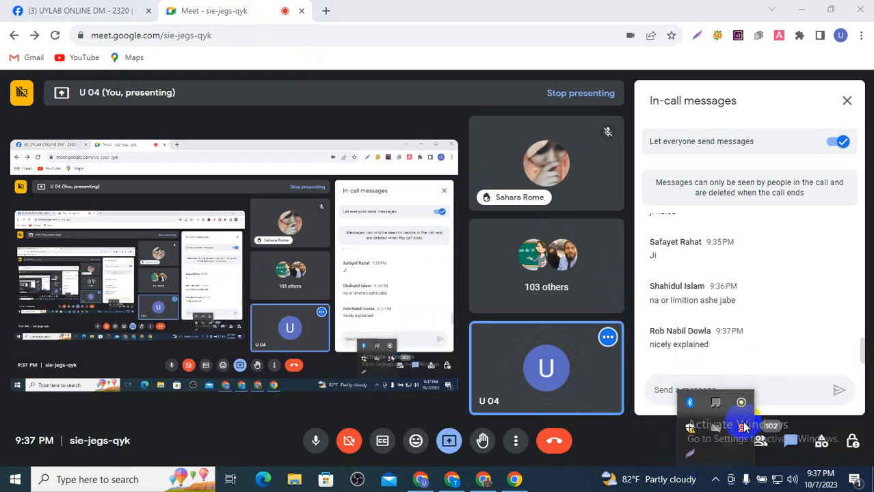
pyautogui.click(742, 425)
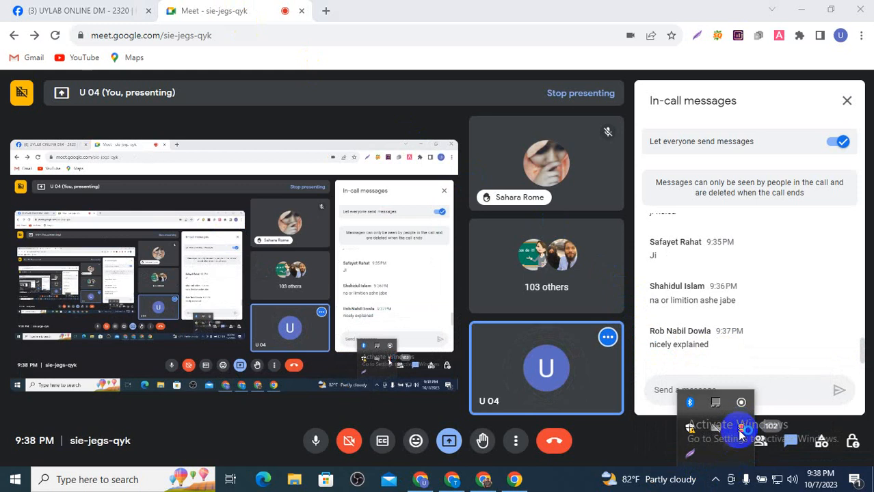